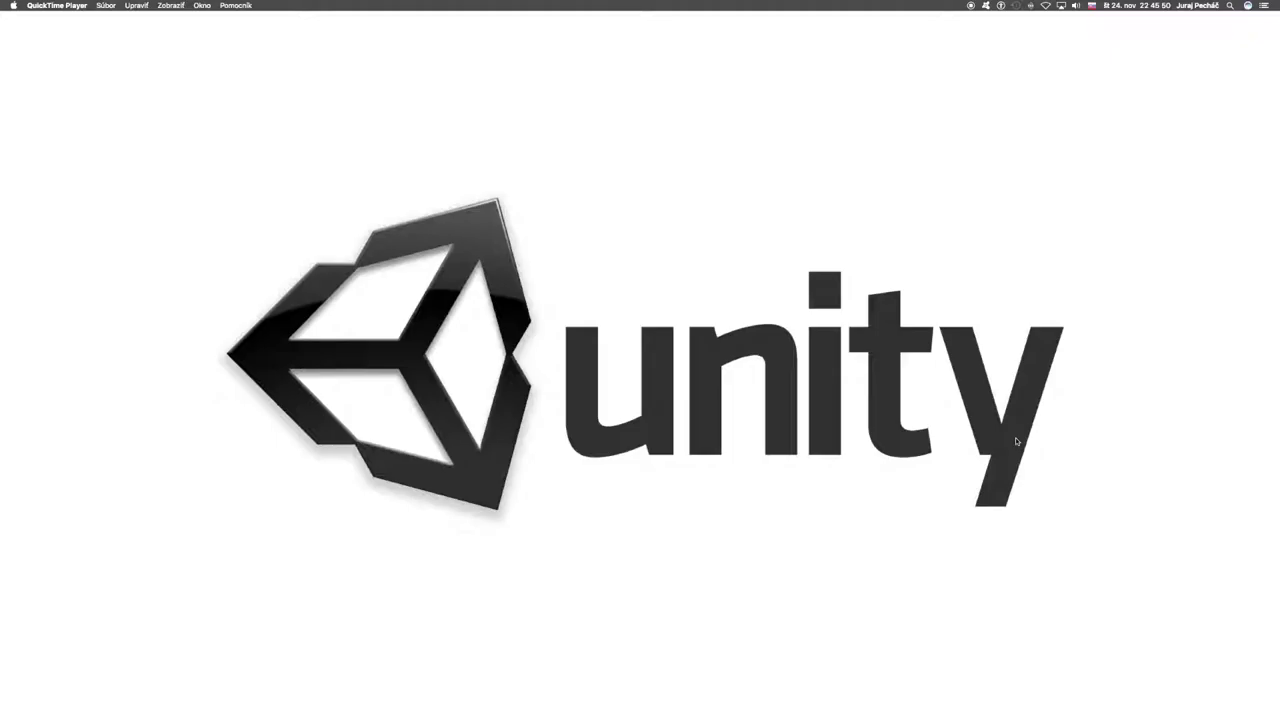
Step: Bring Google Chrome with the Unity tutorial forward beside the Unity editor
mouse_move(678, 712)
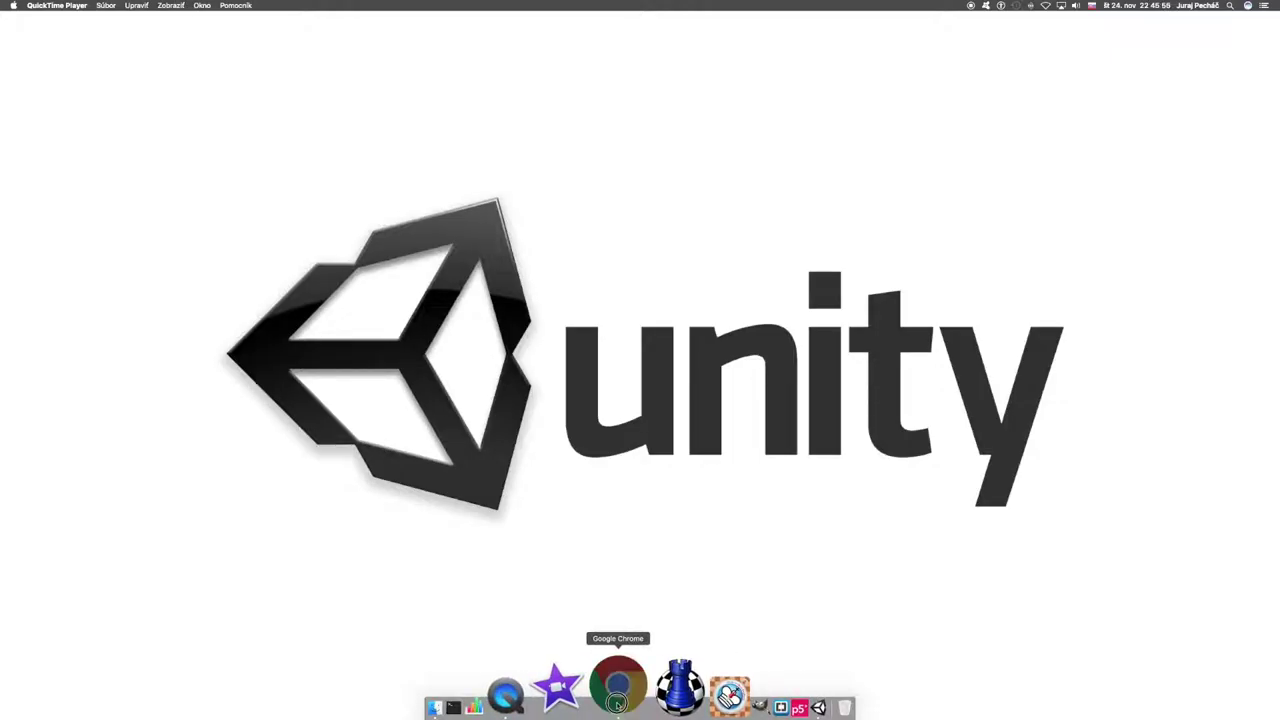
click(617, 704)
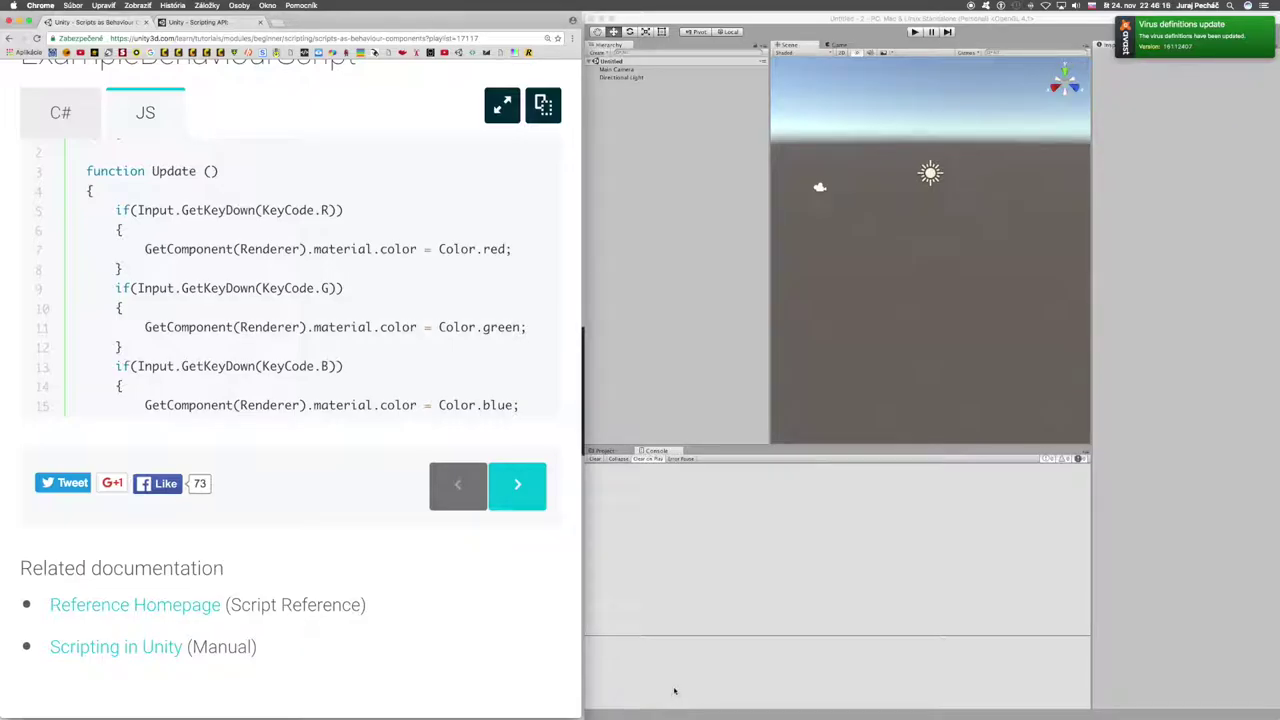
double_click(323, 210)
double_click(325, 288)
double_click(325, 366)
double_click(327, 288)
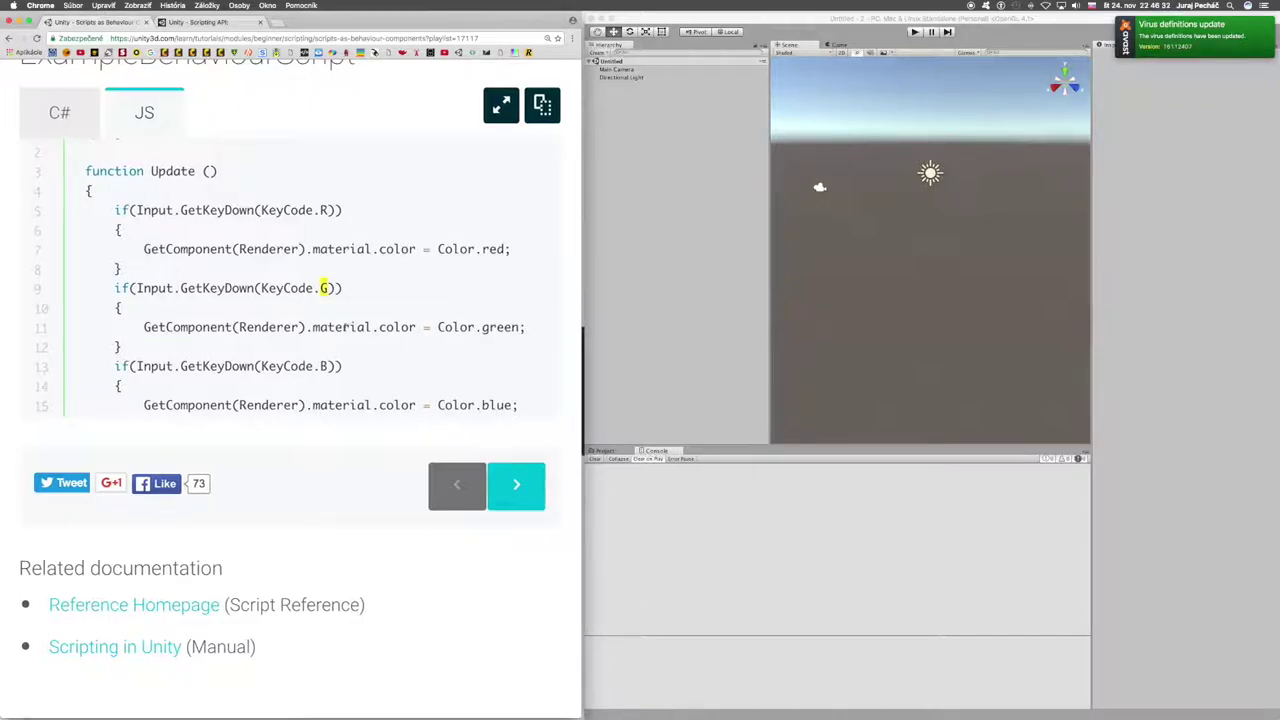
double_click(324, 366)
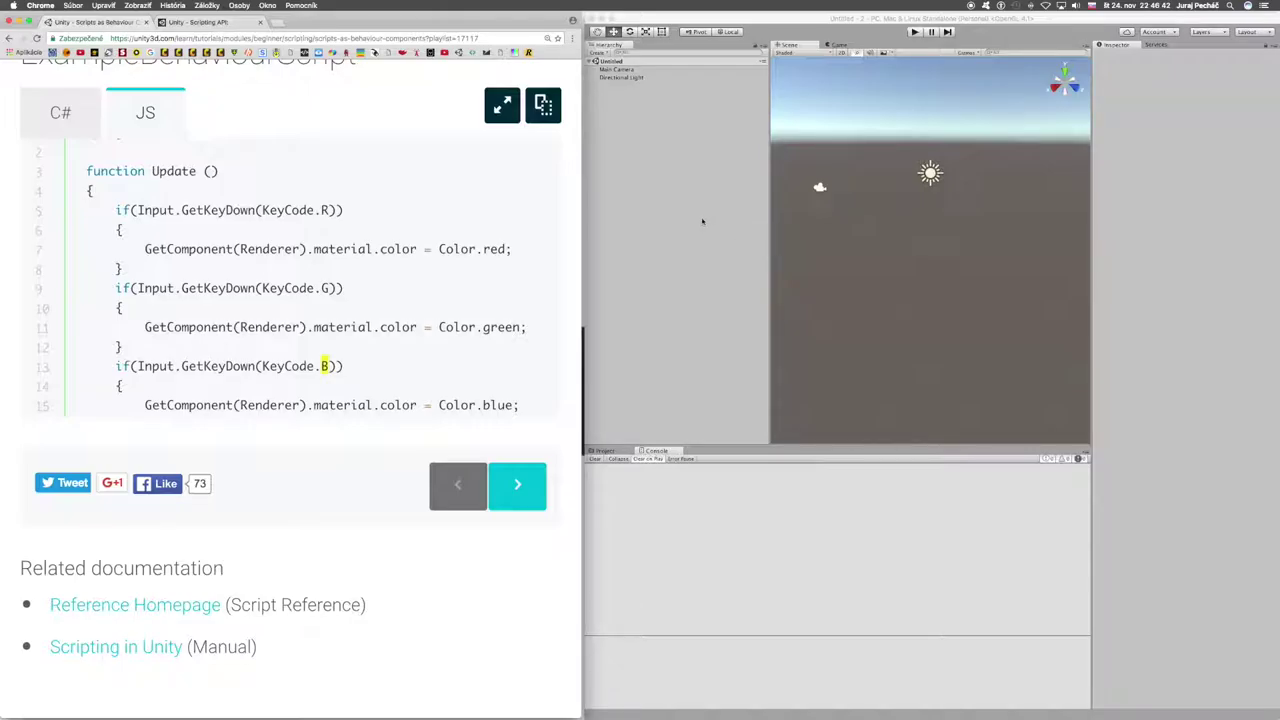
Step: Add a Cube to the scene from the Hierarchy's 3D Object menu
drag(682, 230, 676, 151)
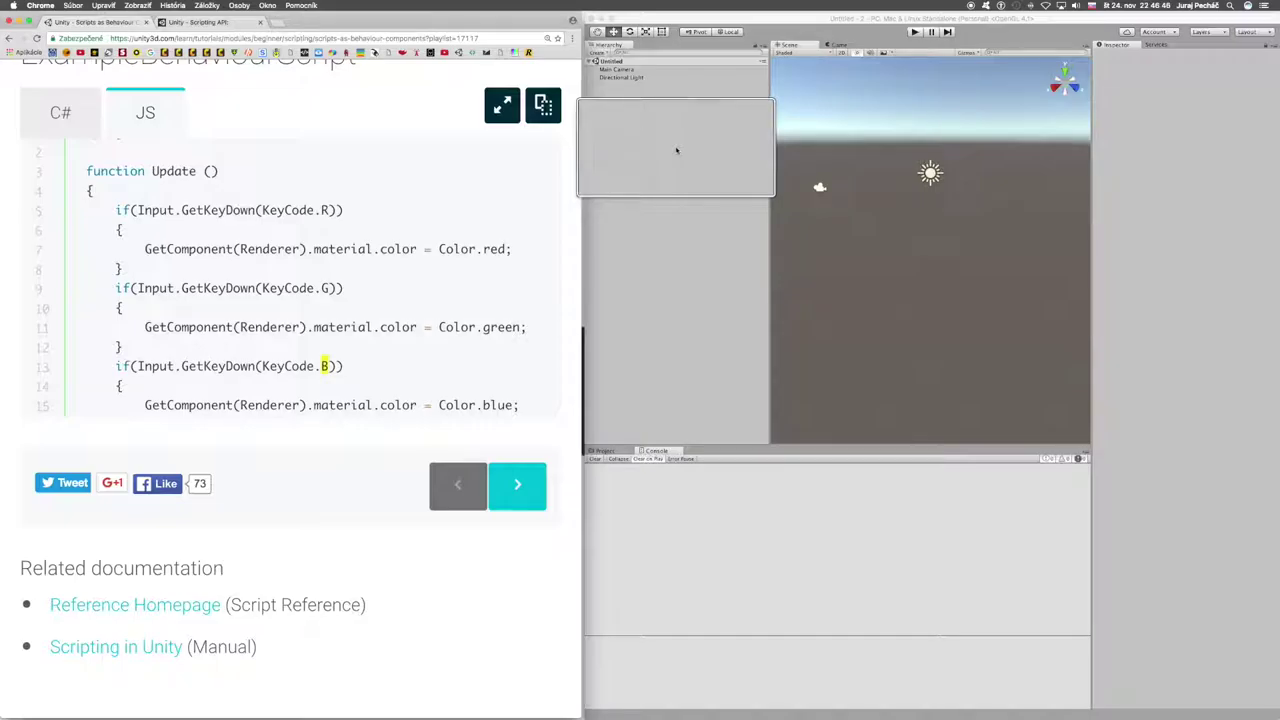
right_click(676, 151)
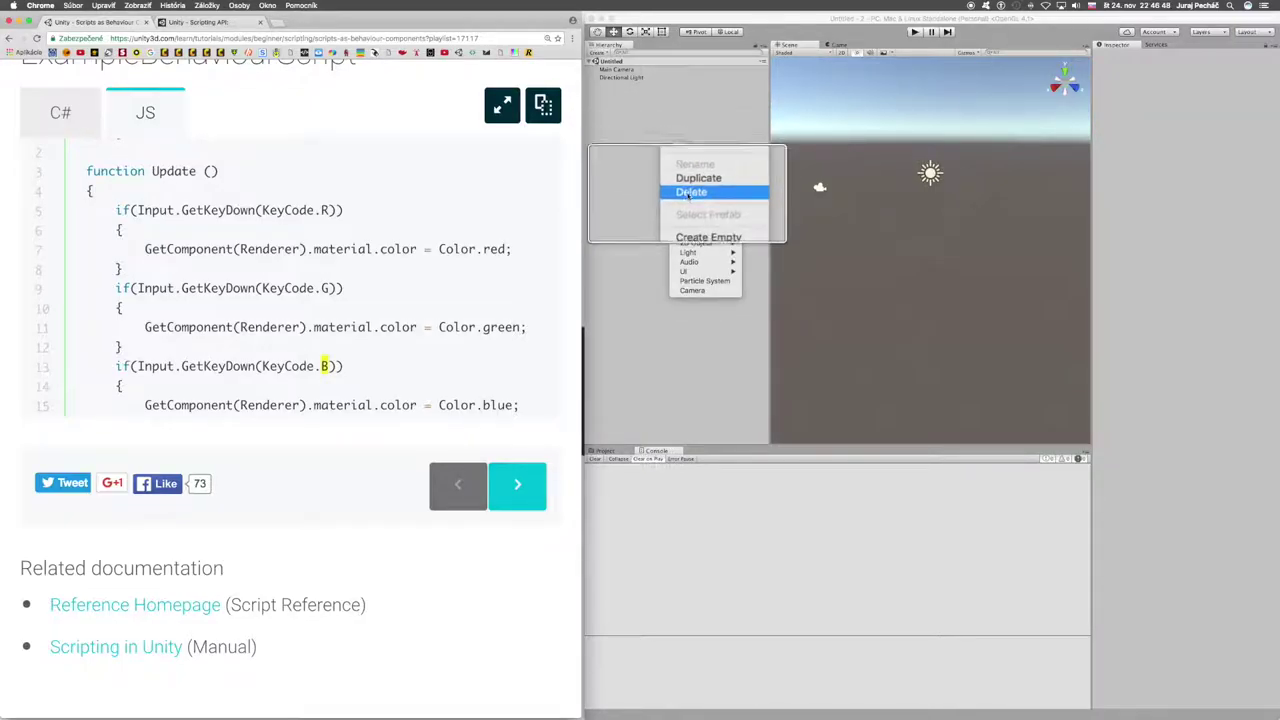
mouse_move(705, 231)
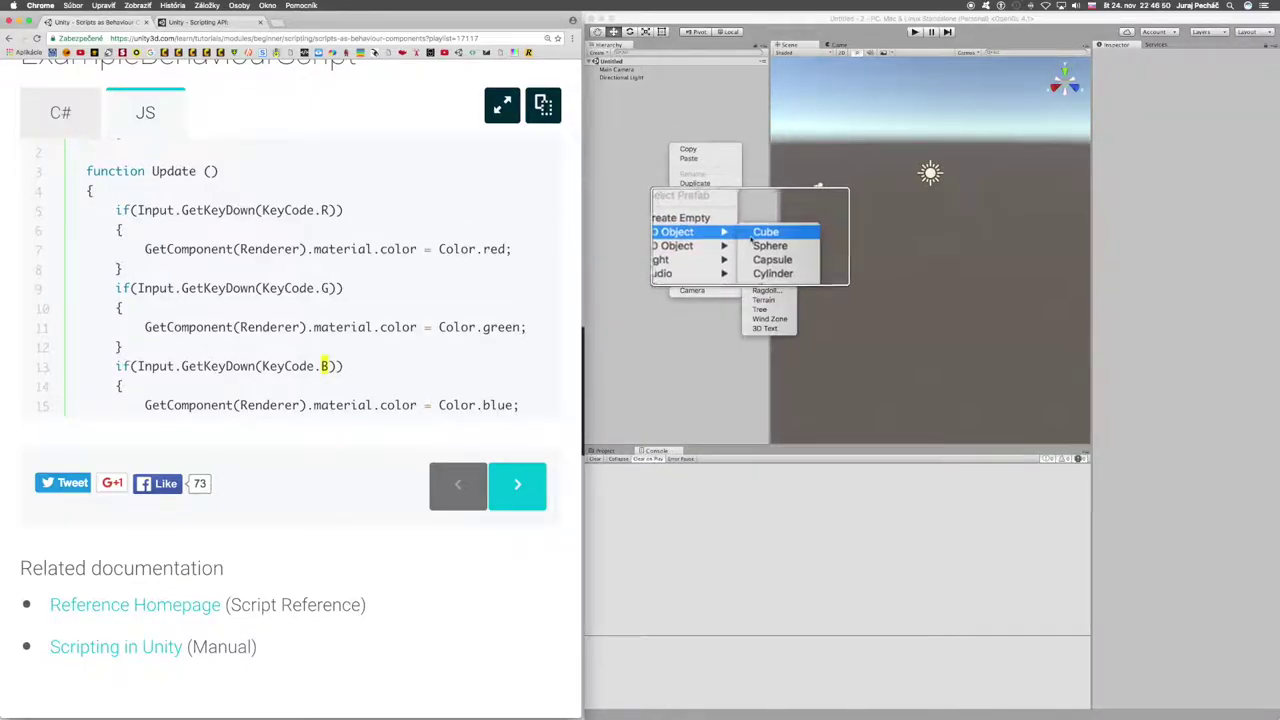
click(760, 233)
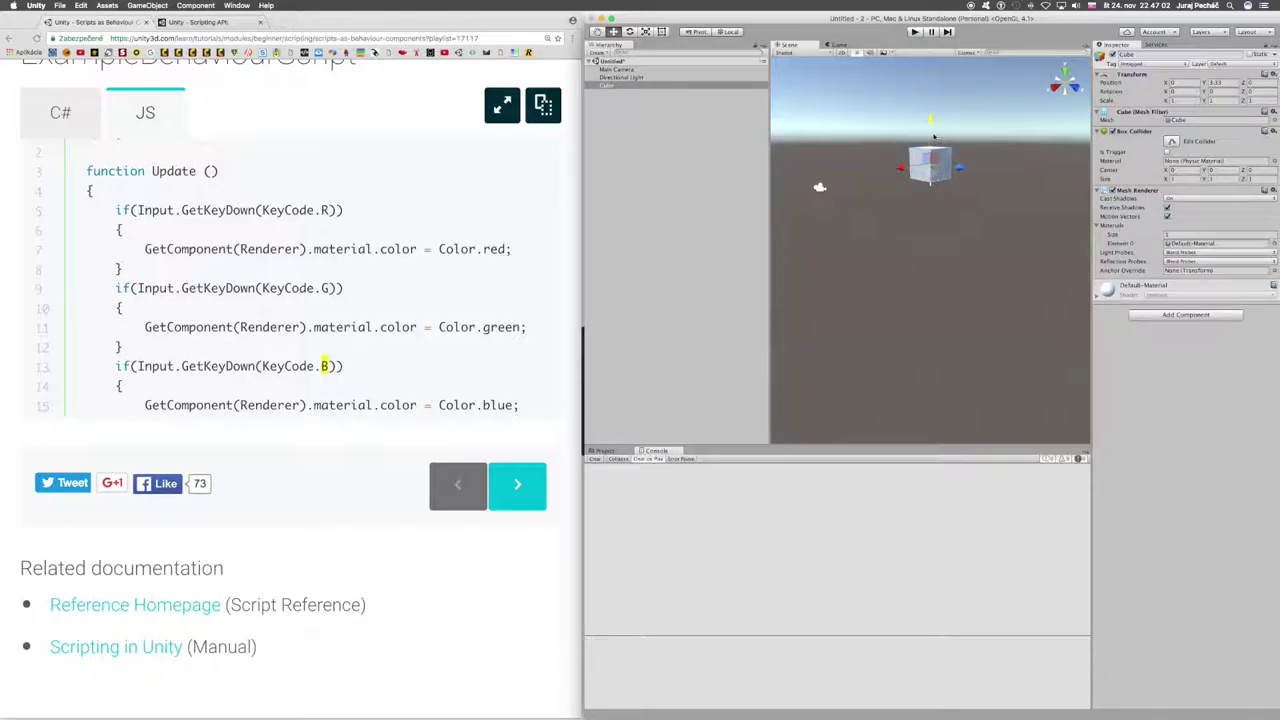
click(610, 124)
Step: Add a Plane to the scene as the floor, then show the project's assets
right_click(668, 151)
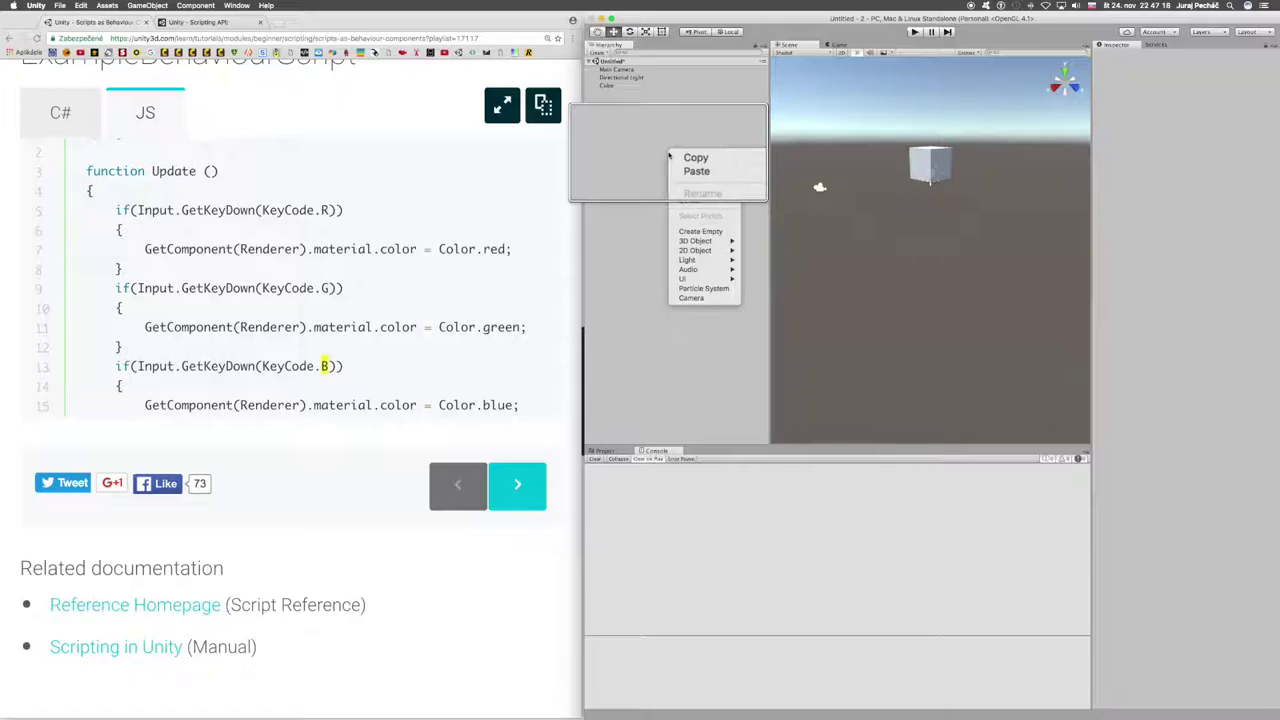
mouse_move(697, 243)
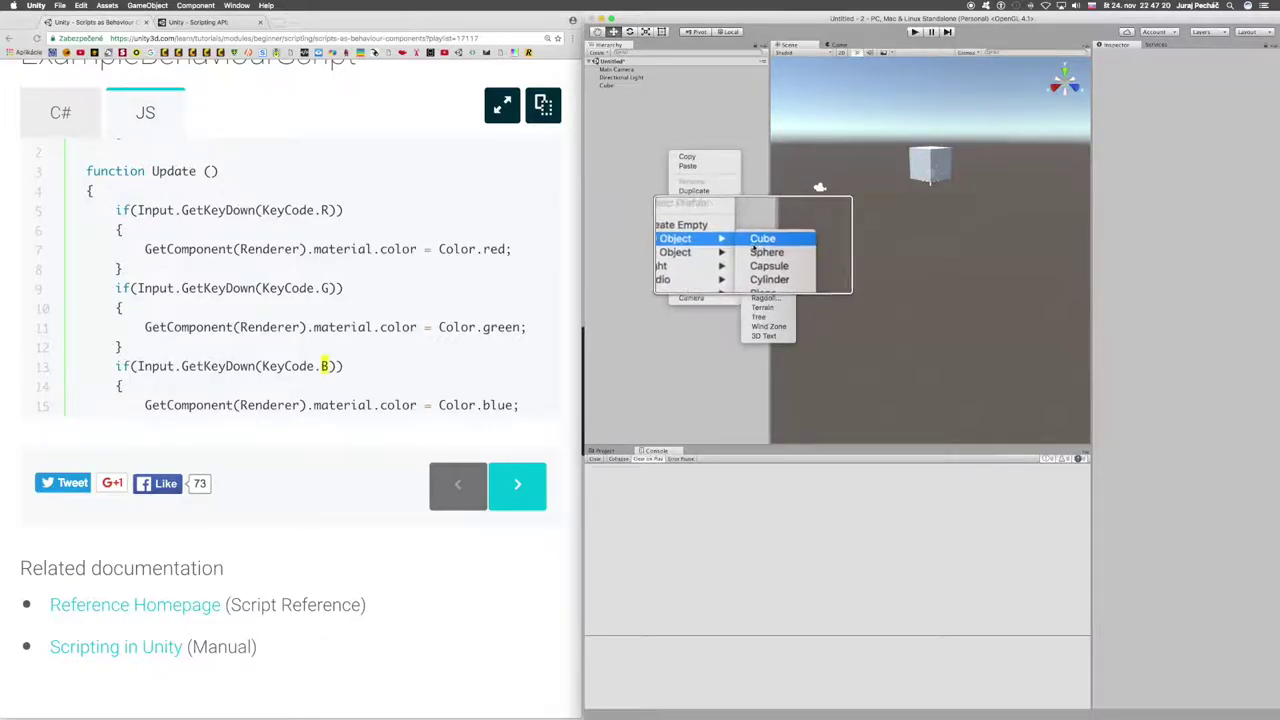
click(759, 280)
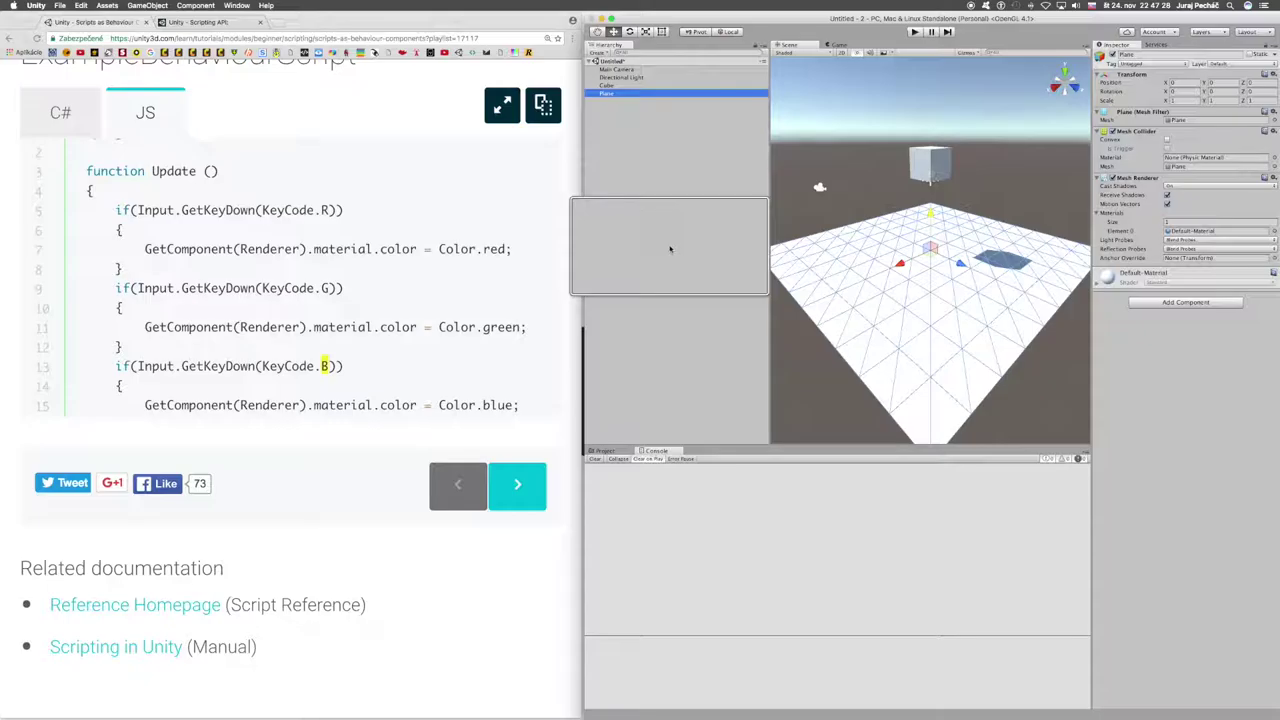
click(605, 451)
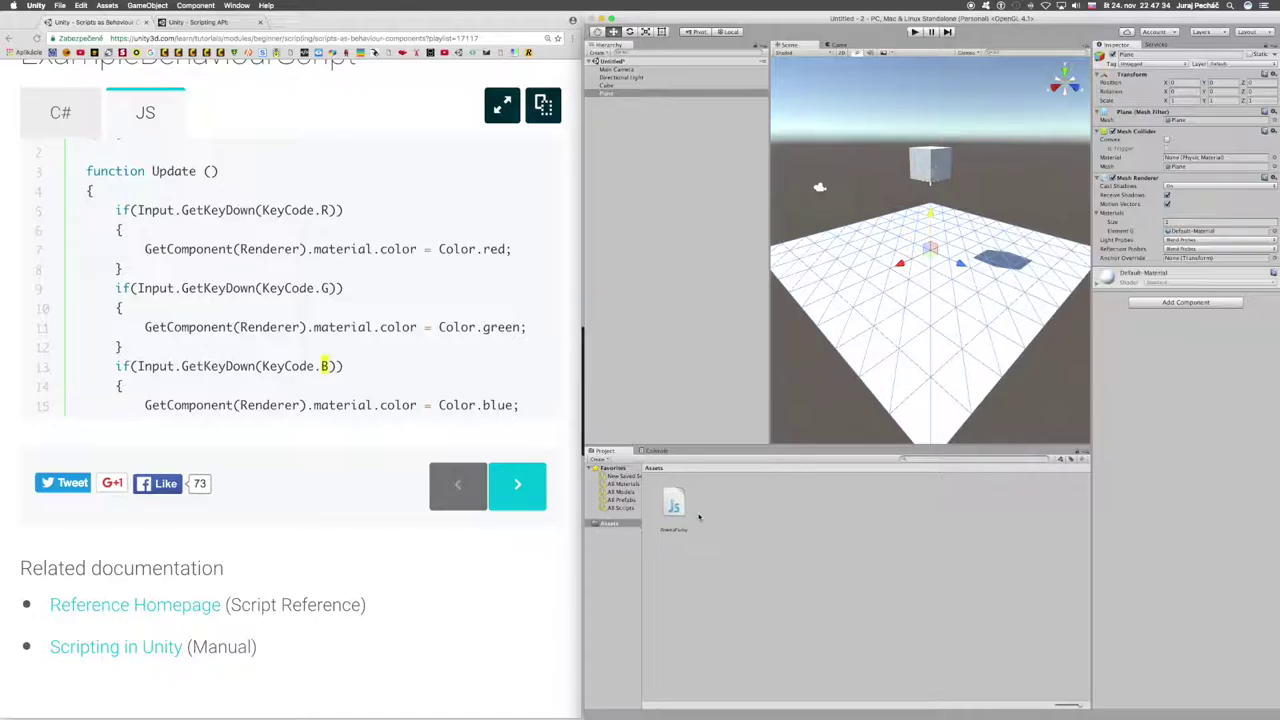
Step: Delete the old script asset from the Project's Assets
right_click(674, 508)
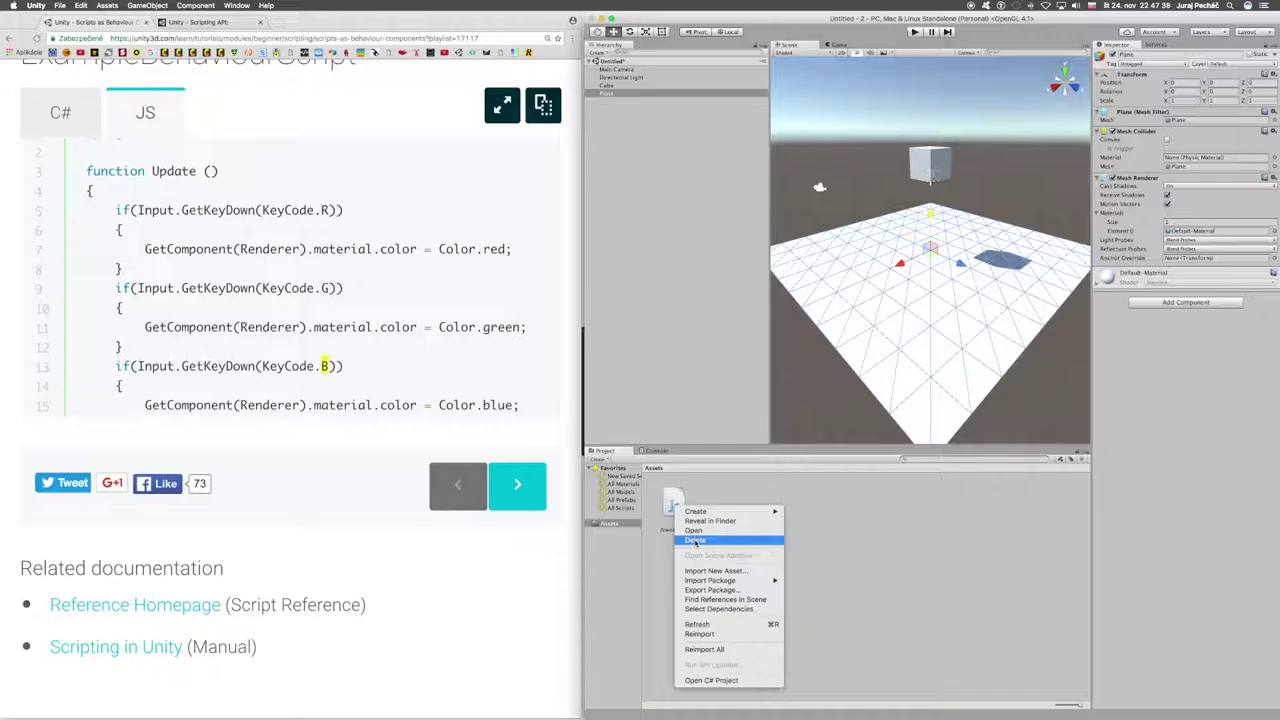
click(695, 540)
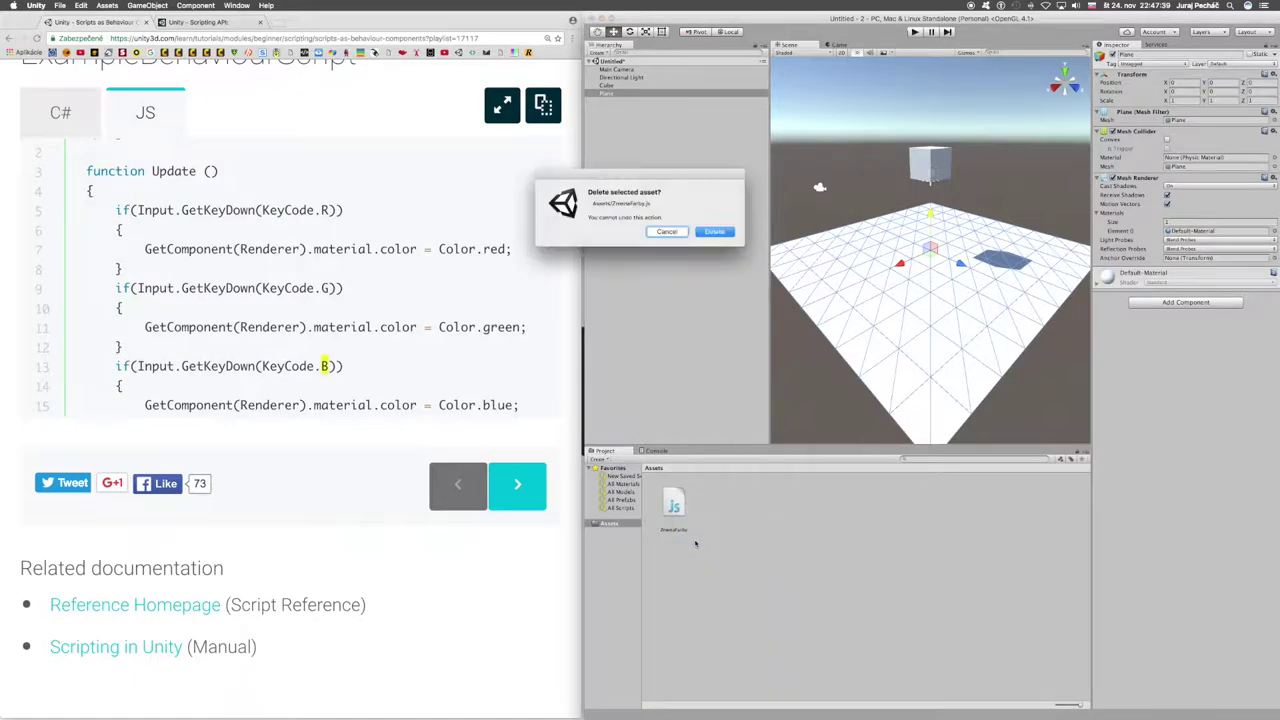
click(715, 232)
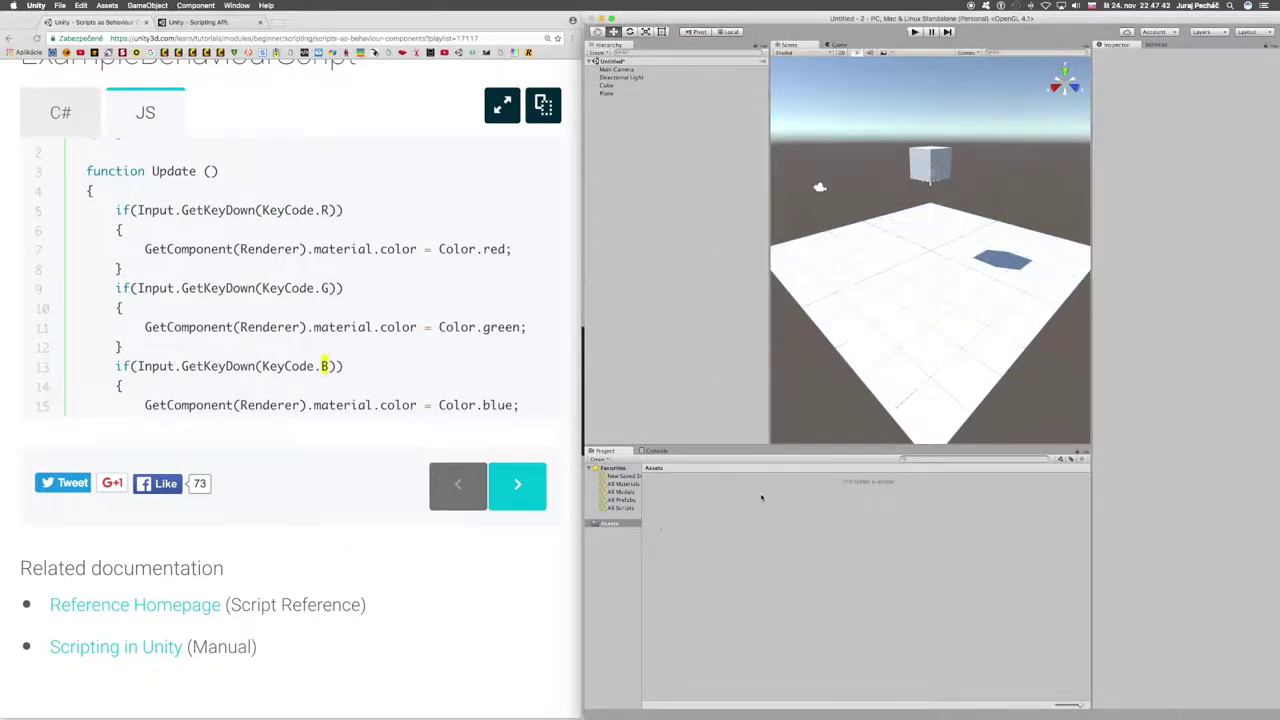
Step: Create a new JavaScript asset in Assets named ZmenaFarby
drag(723, 557, 755, 530)
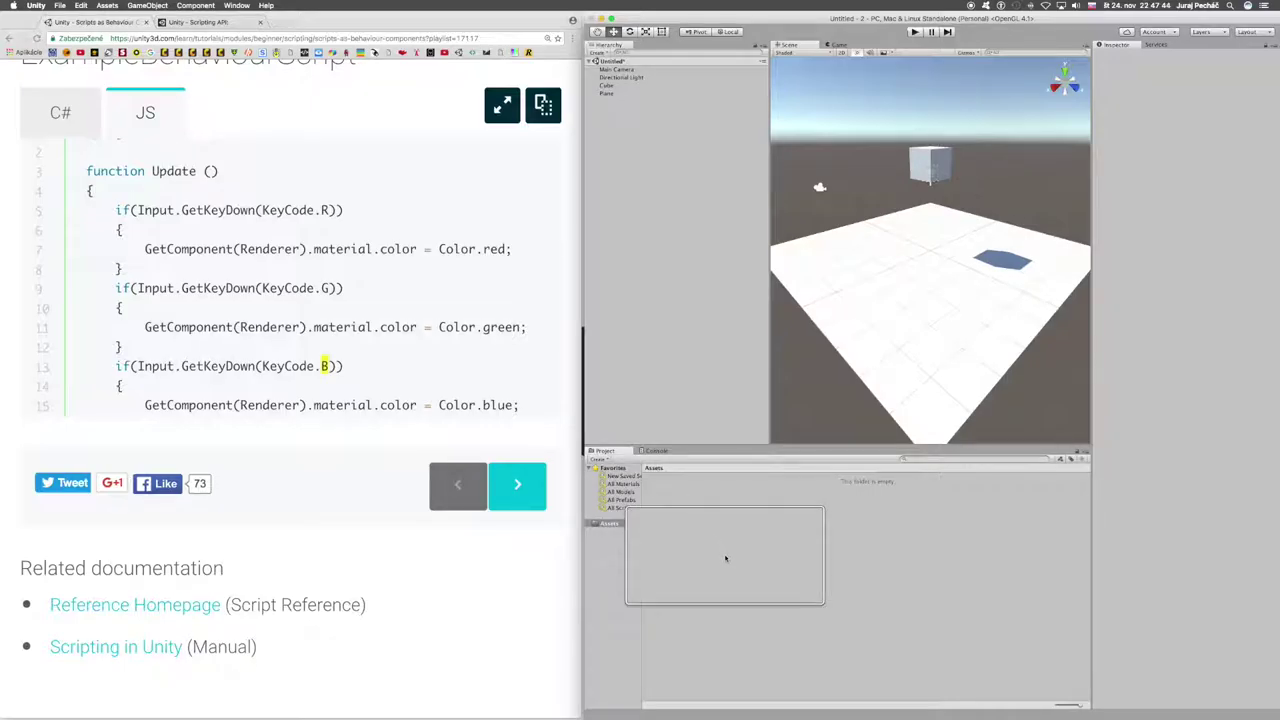
right_click(756, 530)
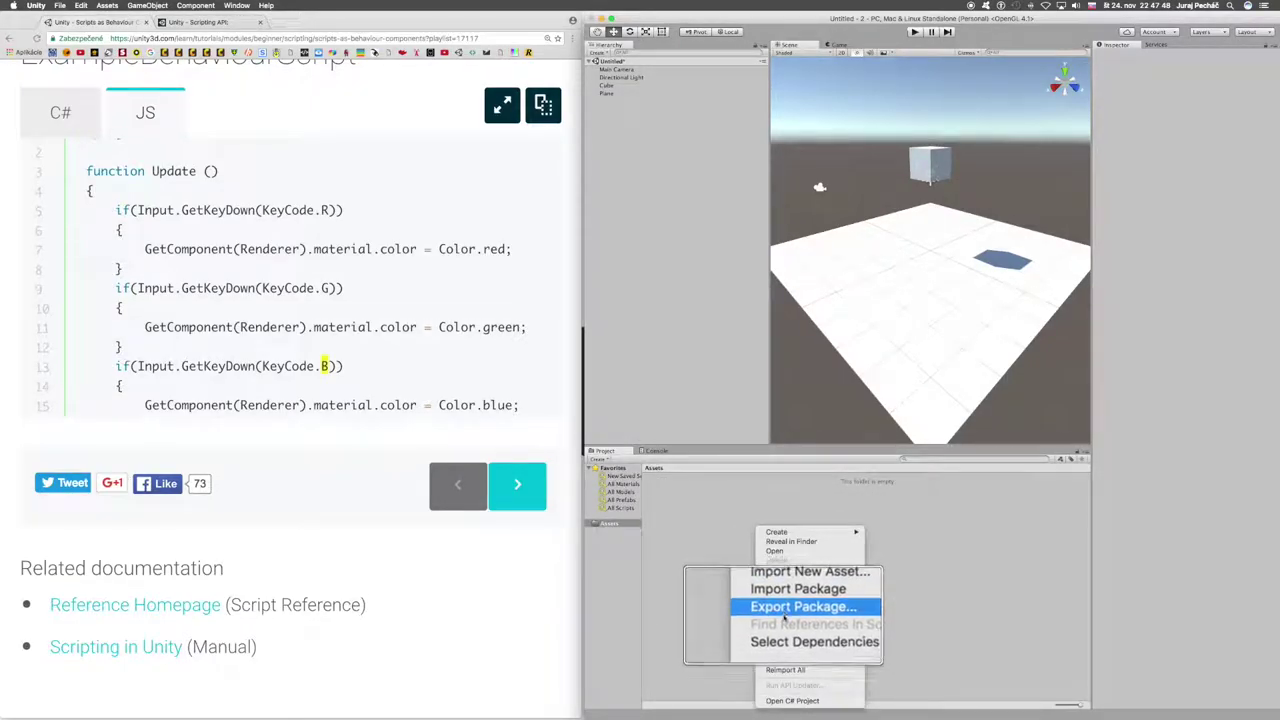
mouse_move(835, 532)
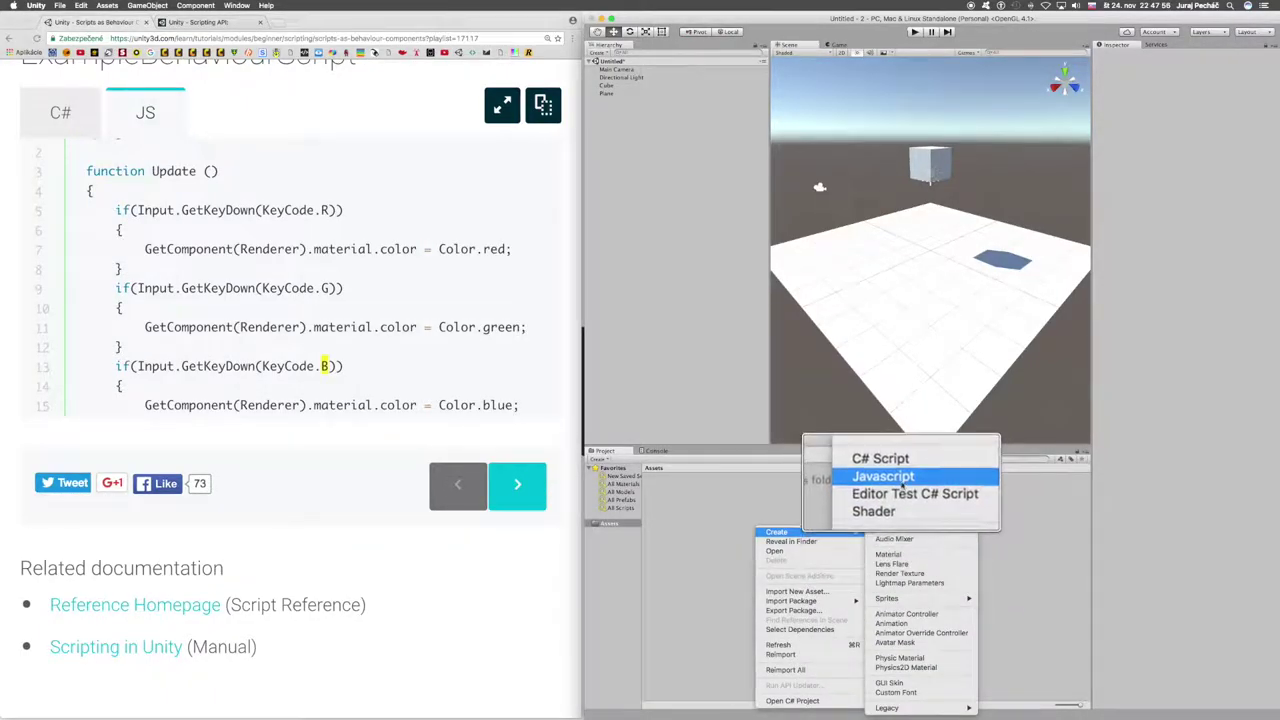
click(903, 481)
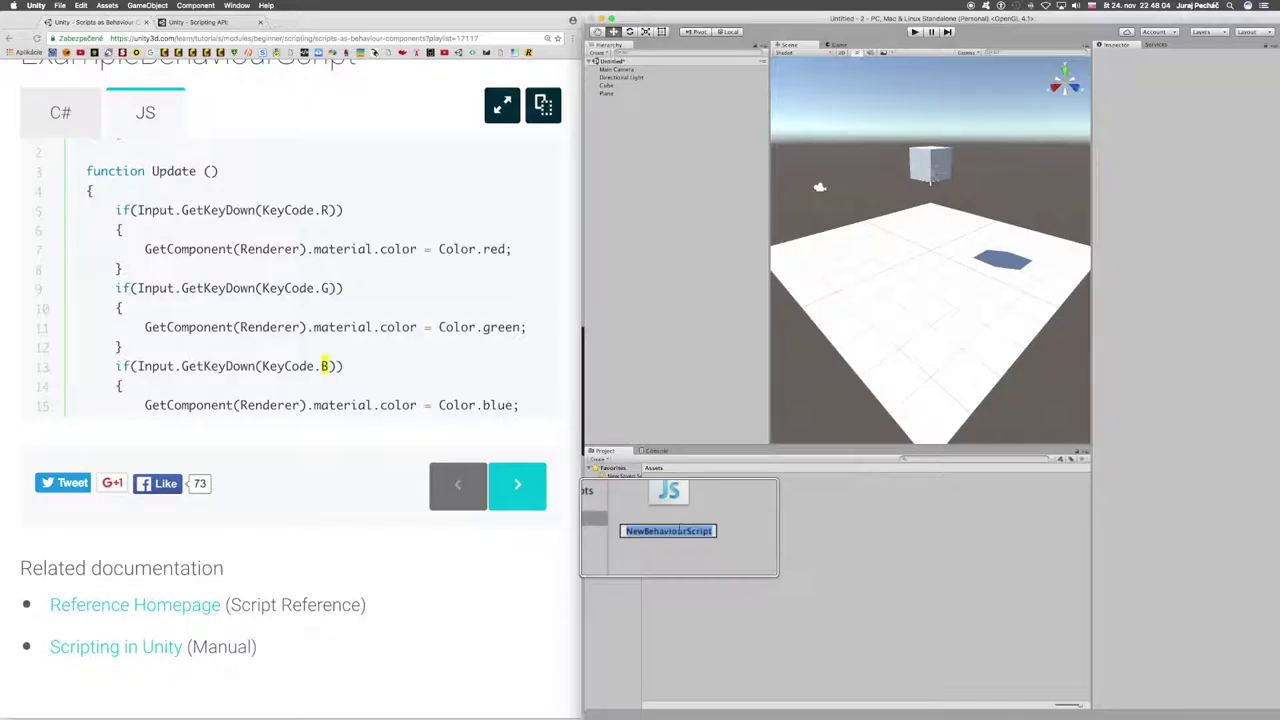
text(E)
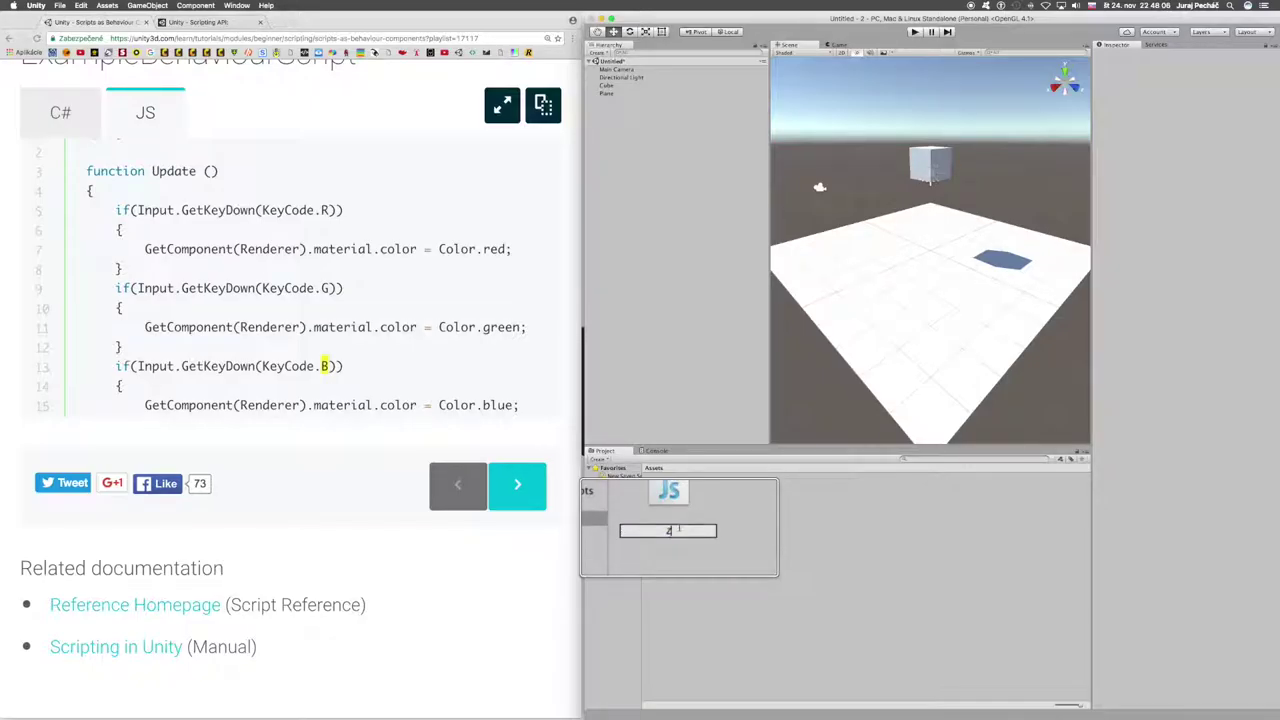
text(meni)
text(Farby)
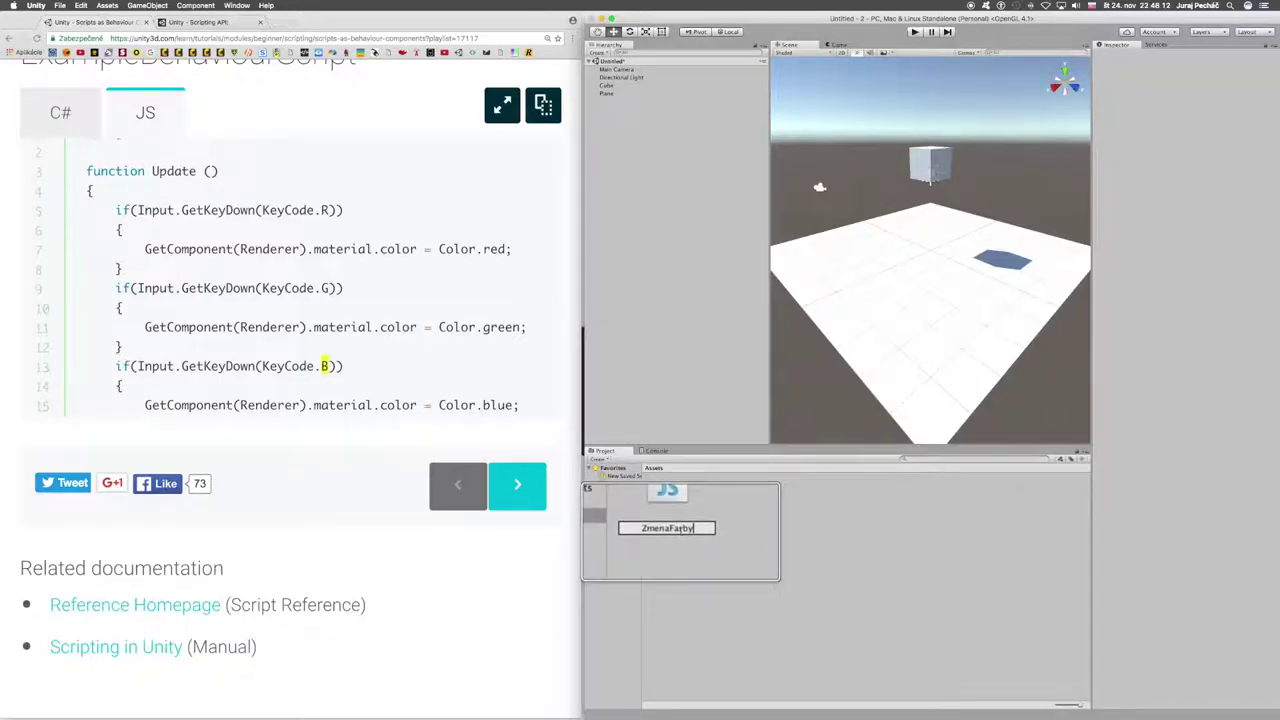
key(Return)
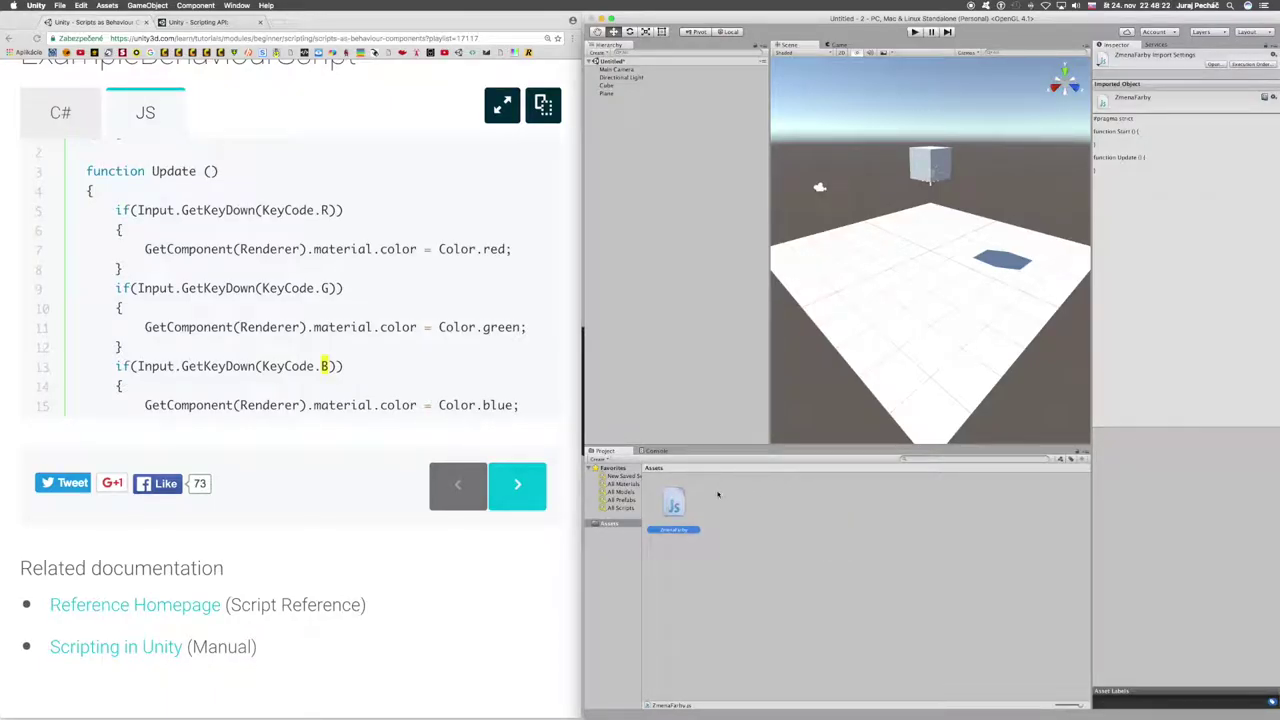
Step: Attach ZmenaFarby to the Cube, check it in the Inspector, and select the script
mouse_move(673, 505)
mouse_down()
mouse_move(849, 416)
mouse_move(924, 168)
mouse_up()
click(609, 87)
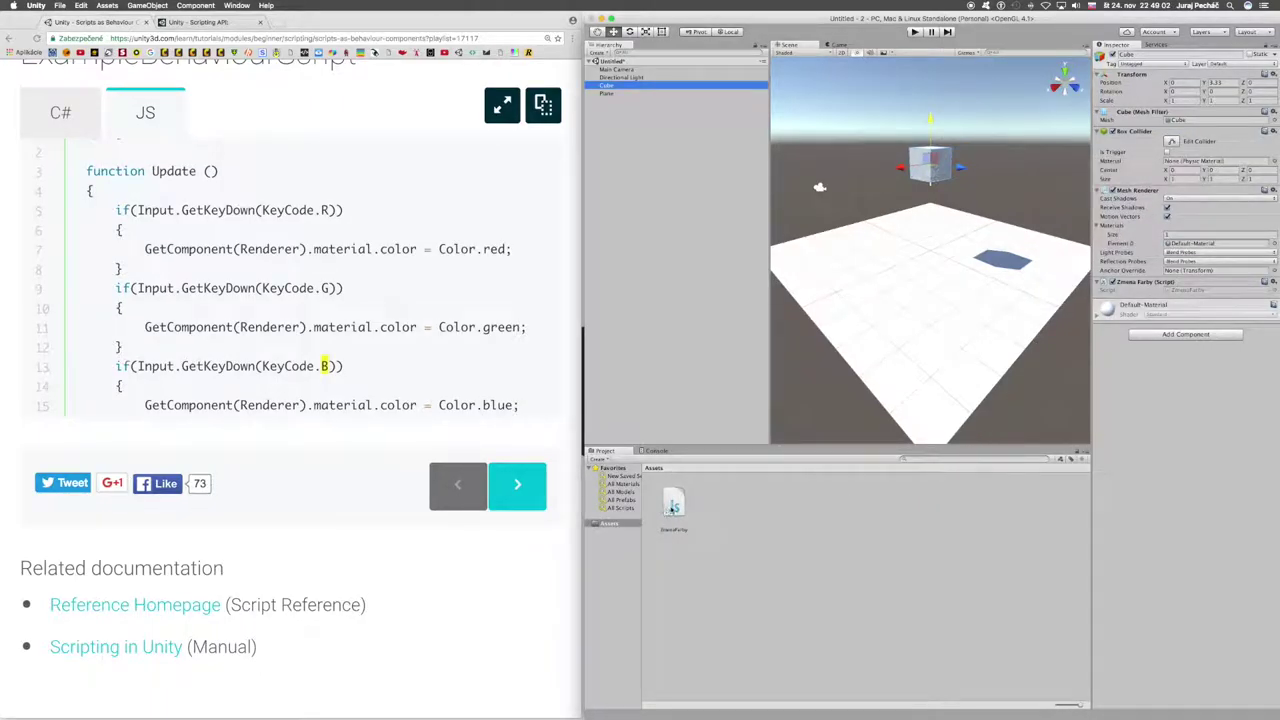
click(674, 507)
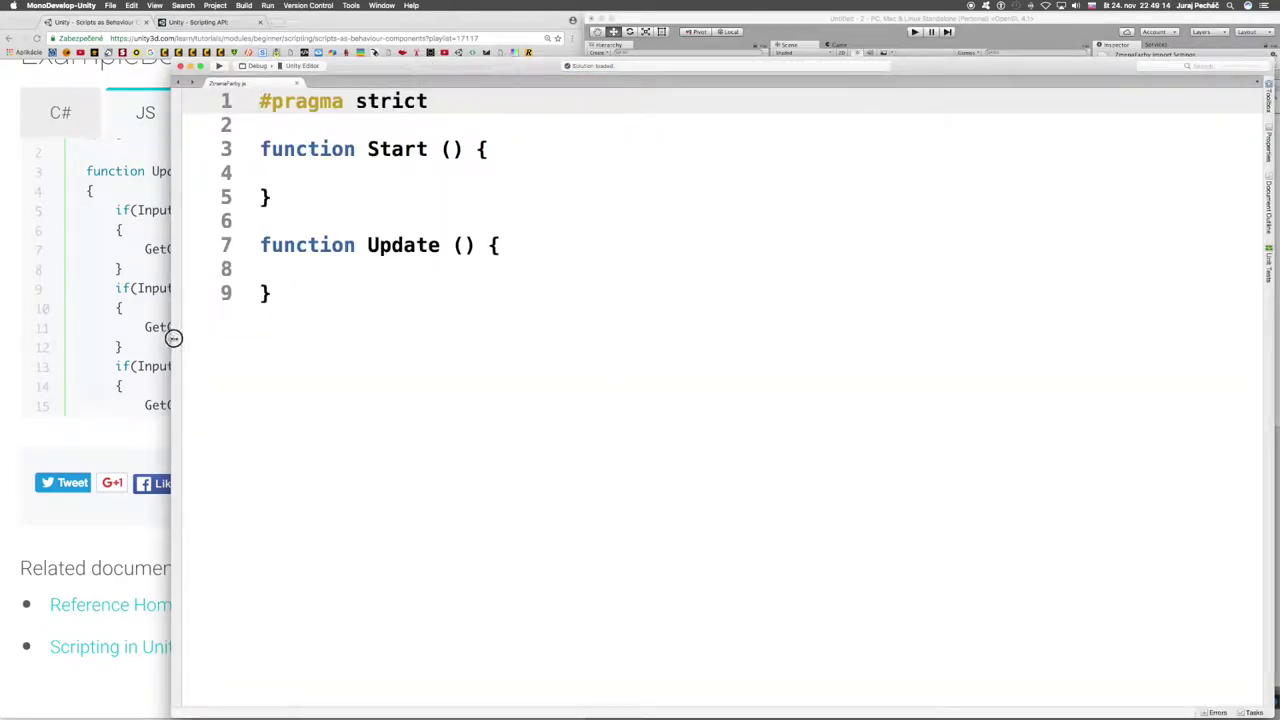
drag(171, 340, 576, 344)
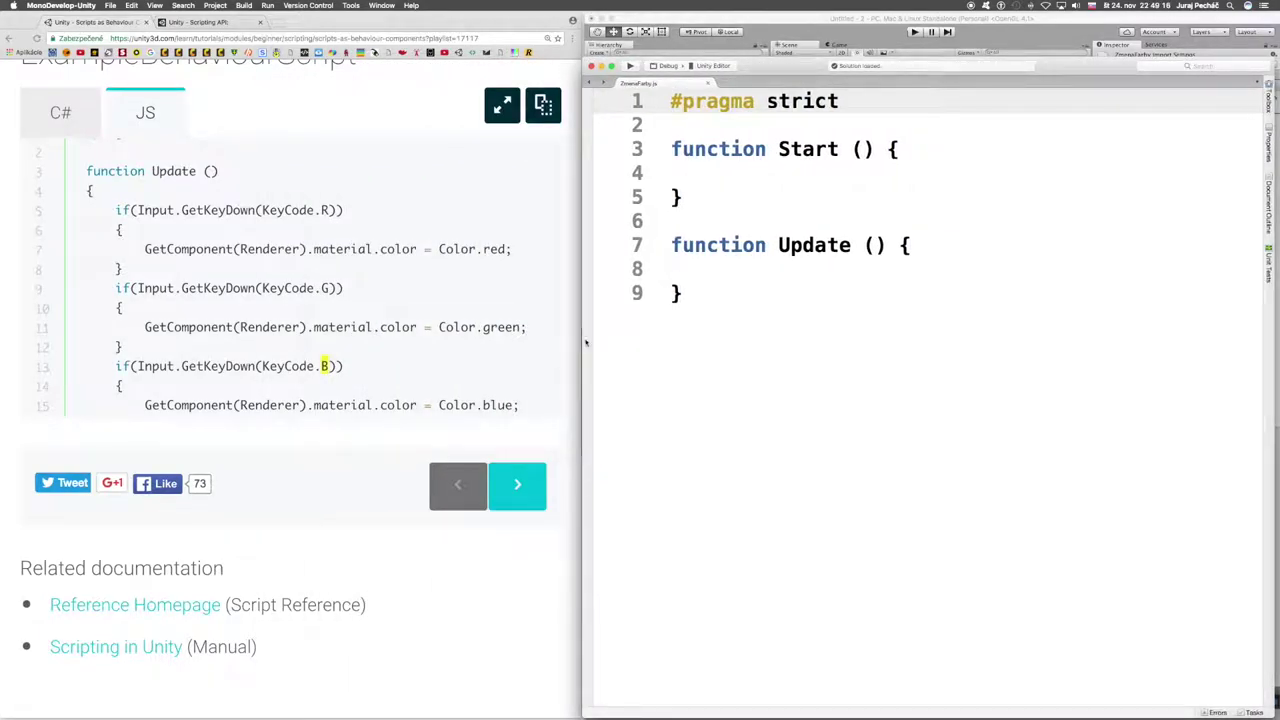
mouse_move(1097, 64)
mouse_down()
mouse_move(1095, 48)
mouse_move(1102, 62)
mouse_up()
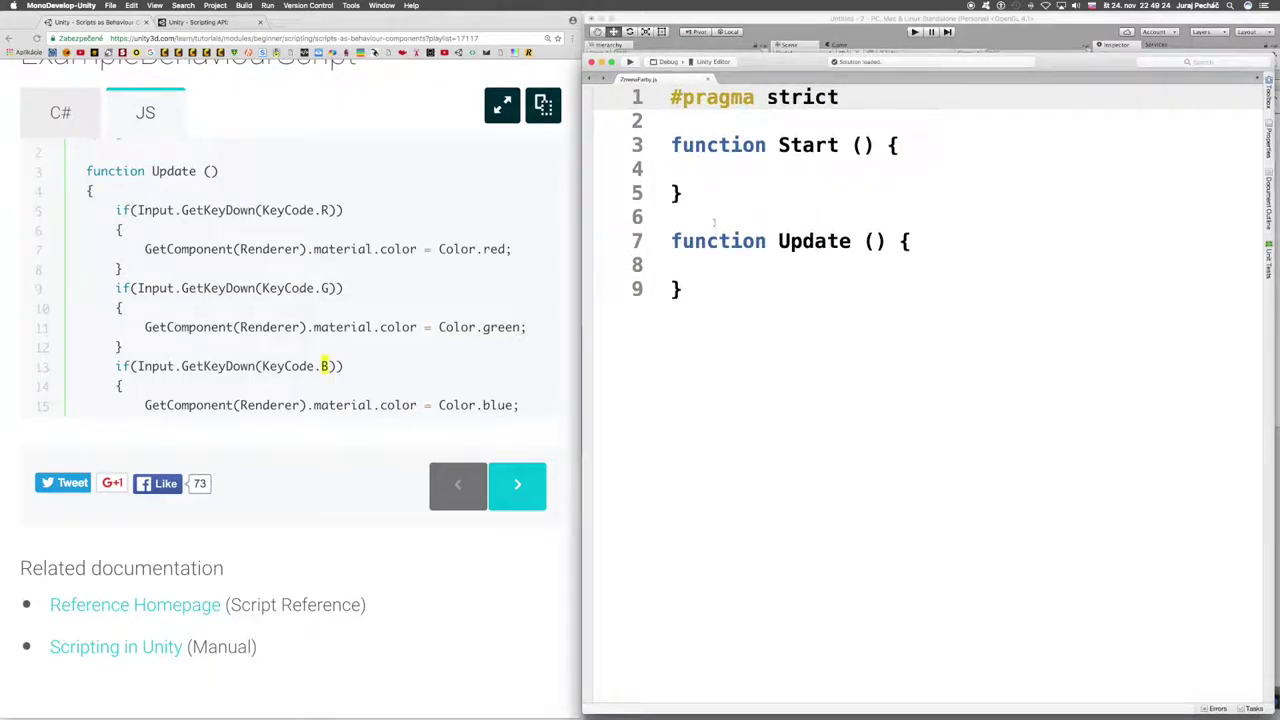
click(916, 241)
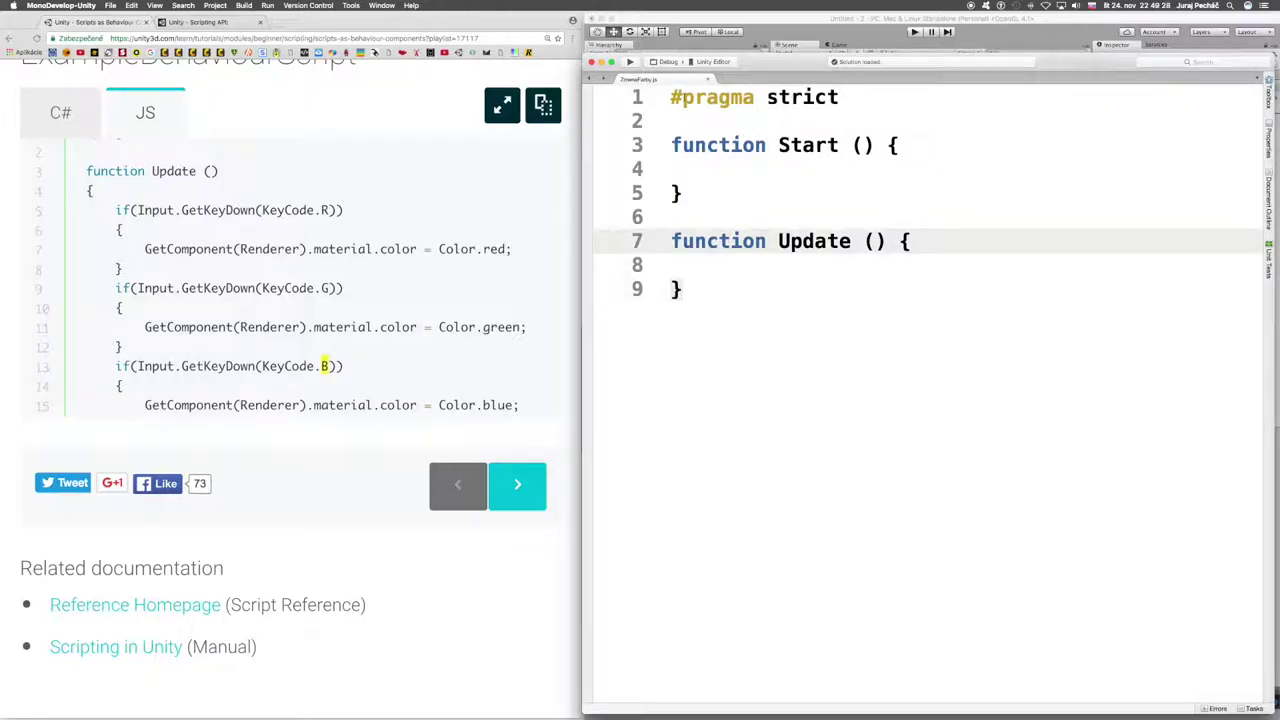
drag(672, 97, 857, 96)
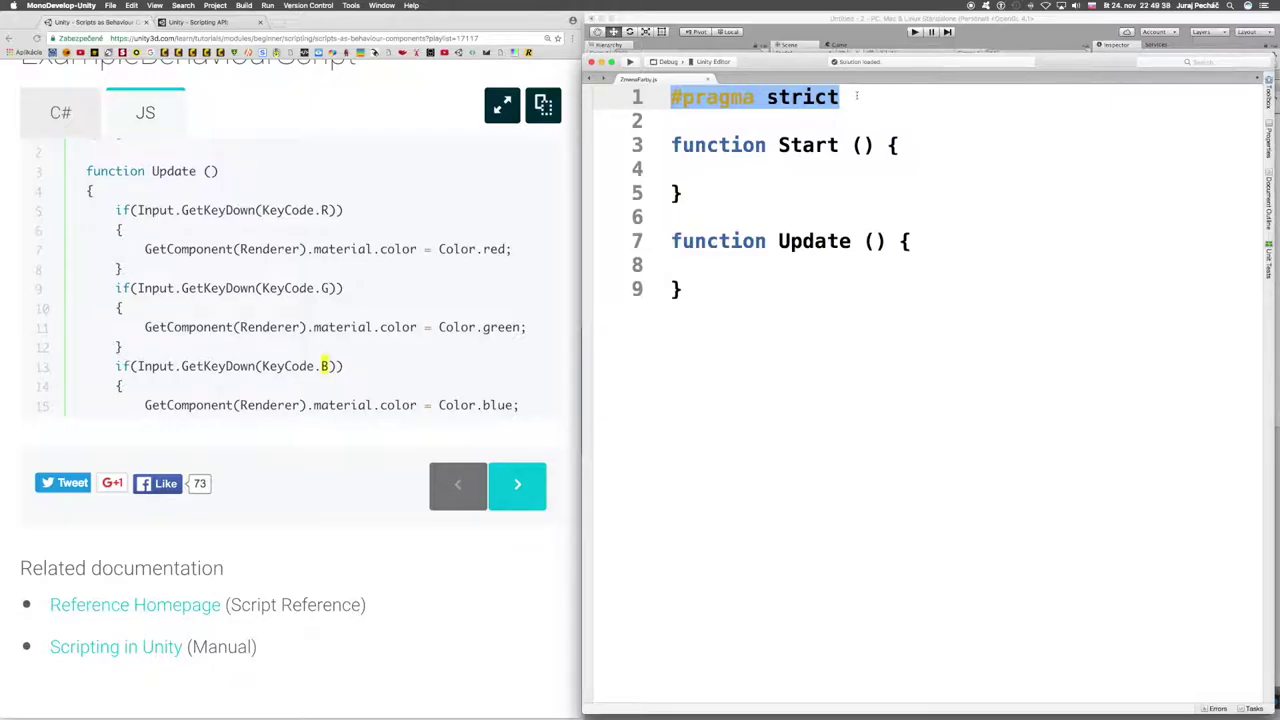
mouse_move(667, 145)
mouse_down()
mouse_move(912, 174)
mouse_move(908, 185)
mouse_up()
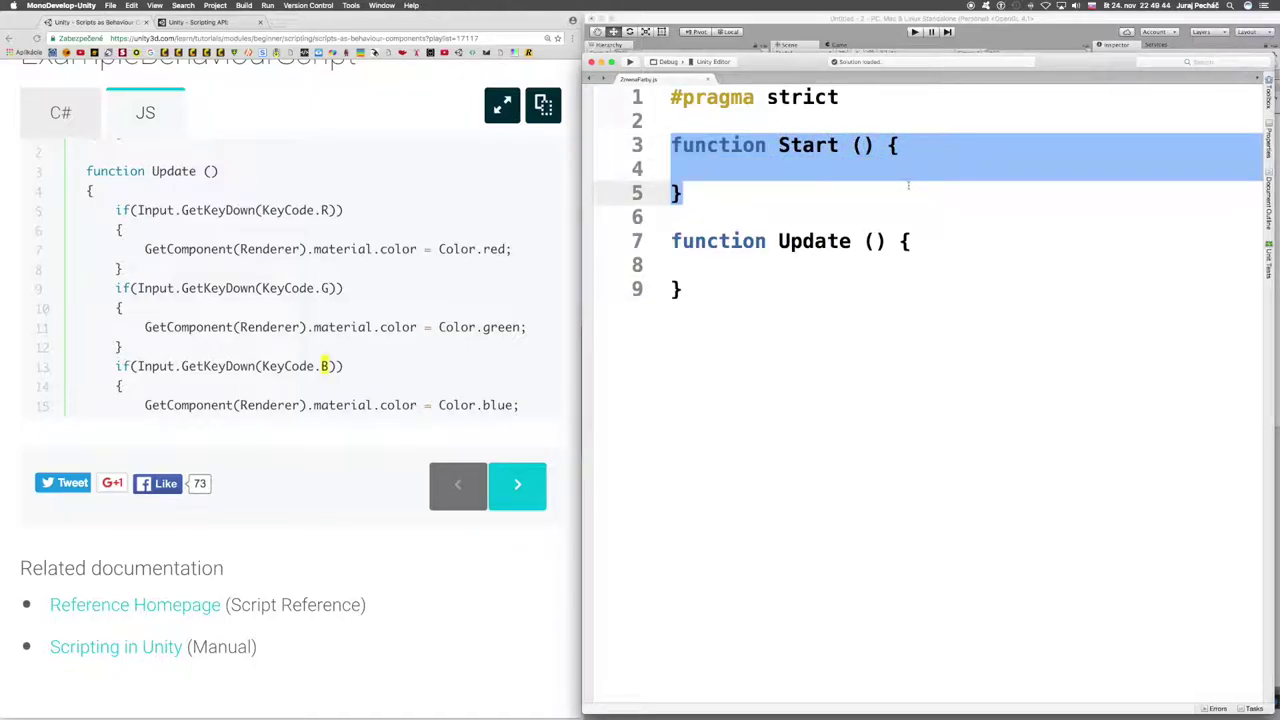
mouse_move(672, 241)
mouse_down()
mouse_move(906, 245)
mouse_move(913, 280)
mouse_up()
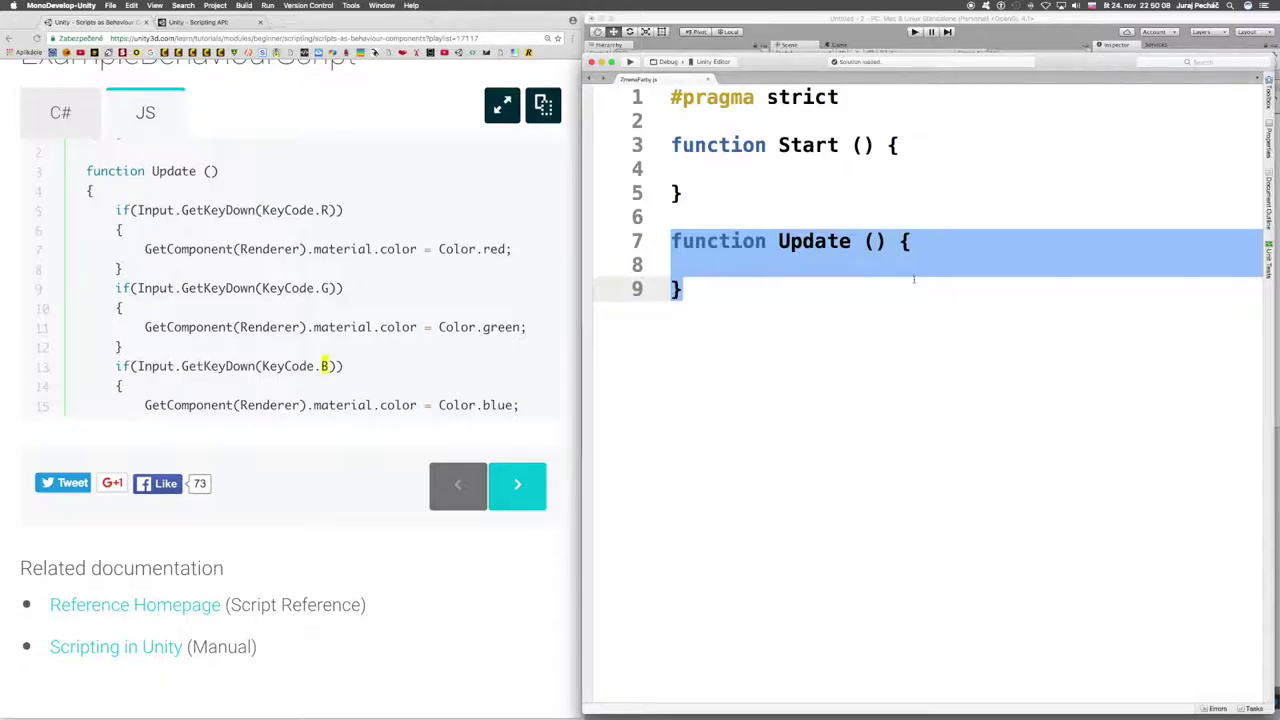
click(715, 264)
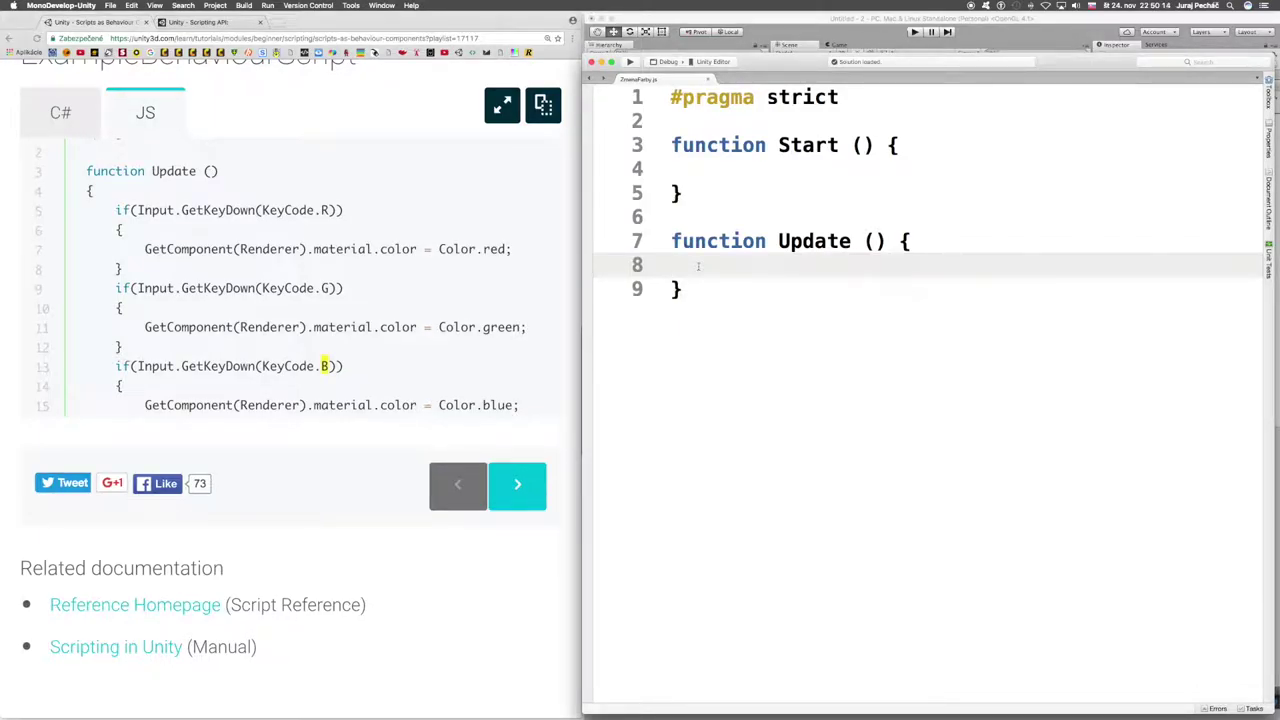
Step: Write an if block with empty braces inside Update, its condition begun as 'Input.'
key(Tab)
text(if)
text(()
double_click(722, 265)
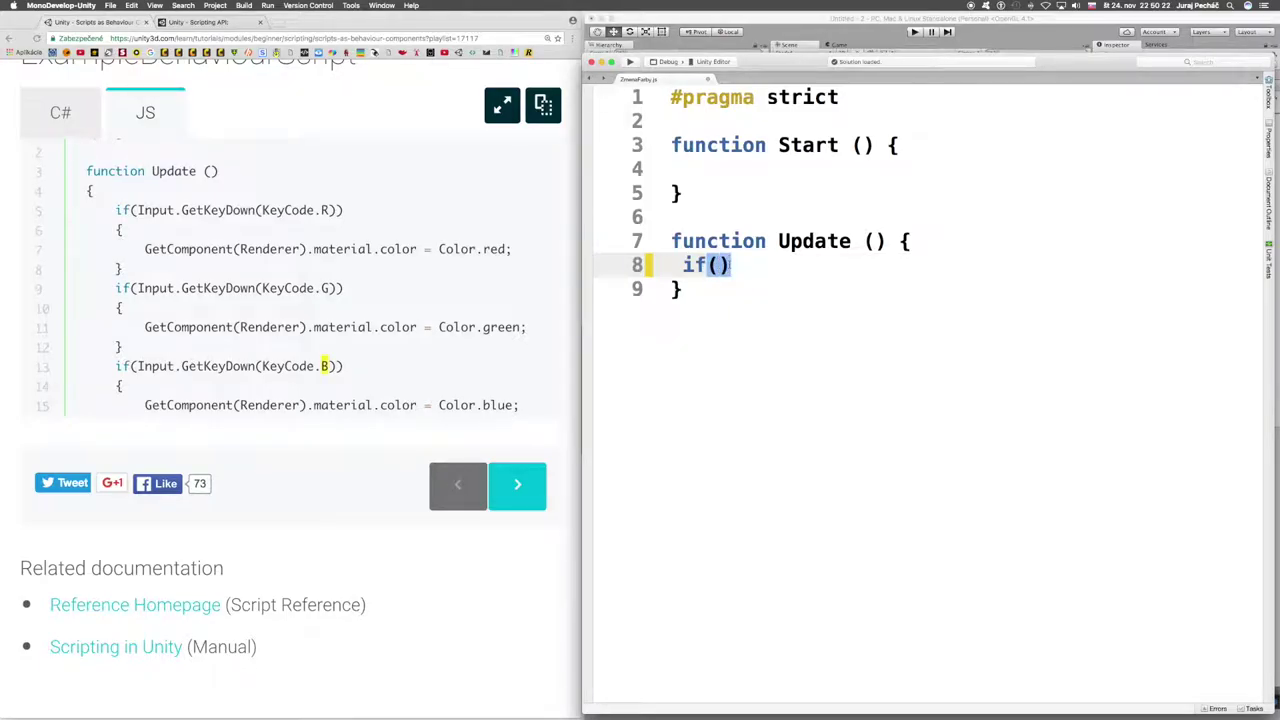
click(735, 266)
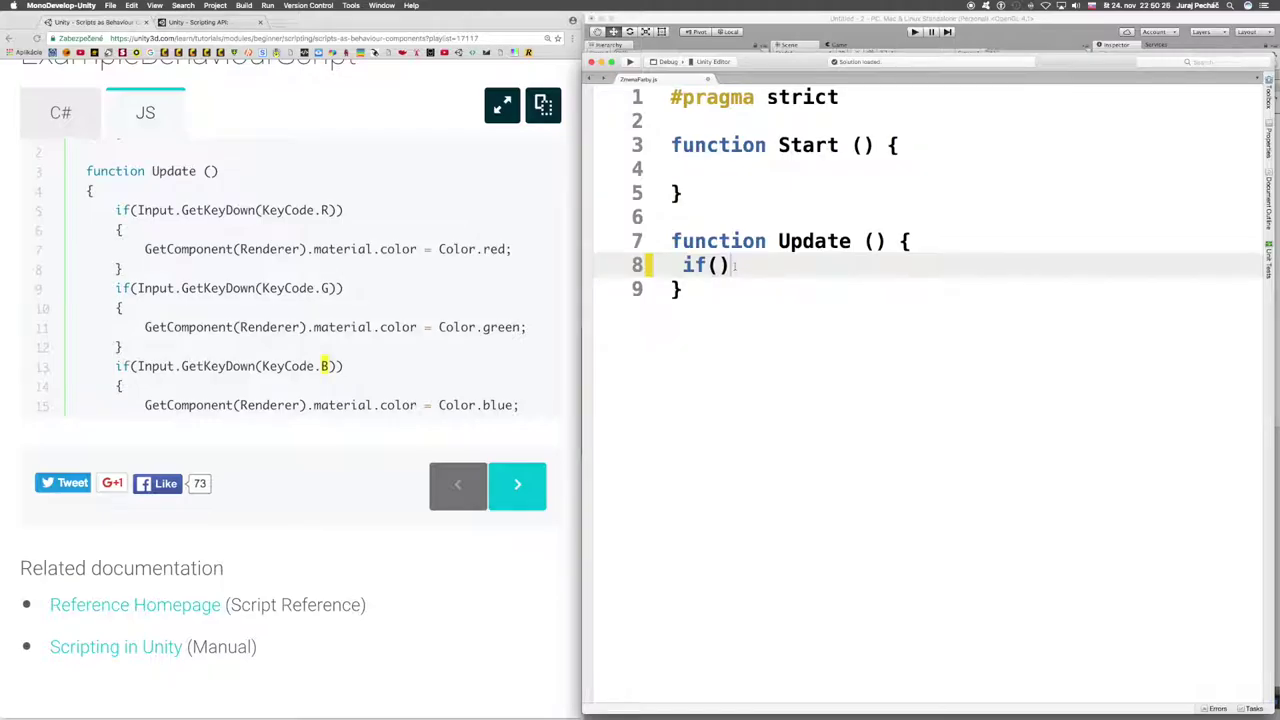
text({)
key(Return)
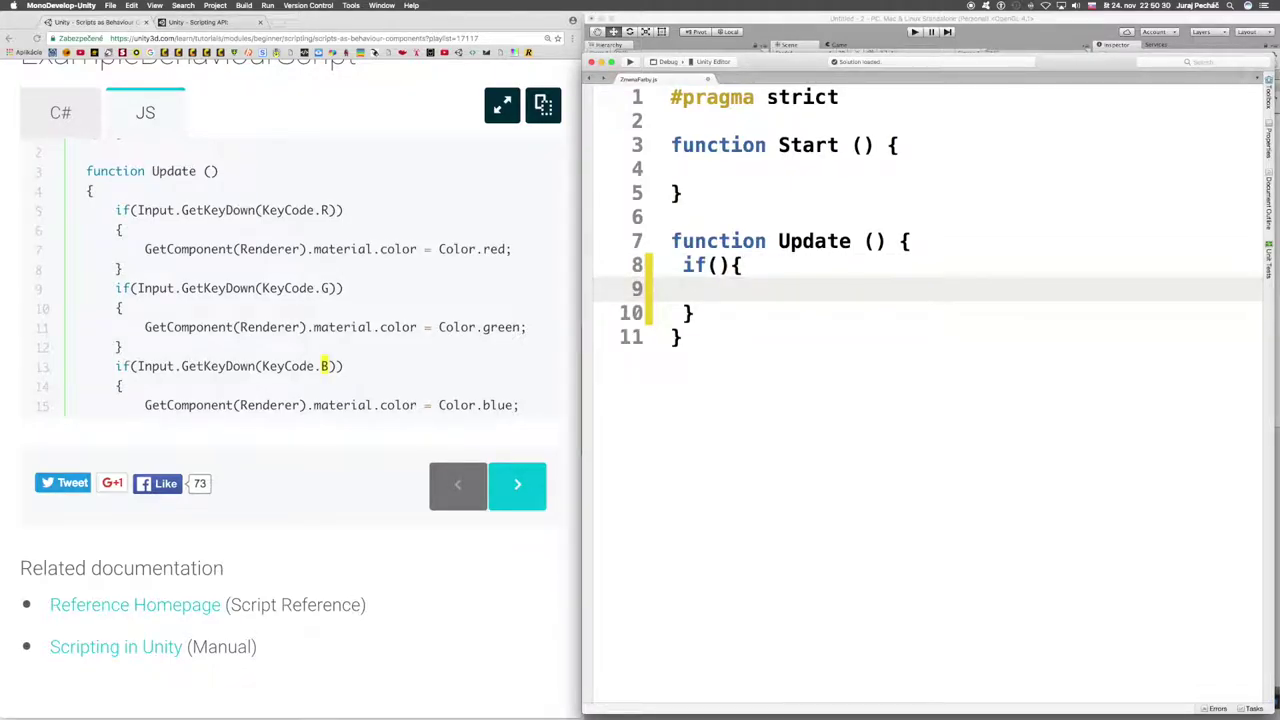
click(717, 265)
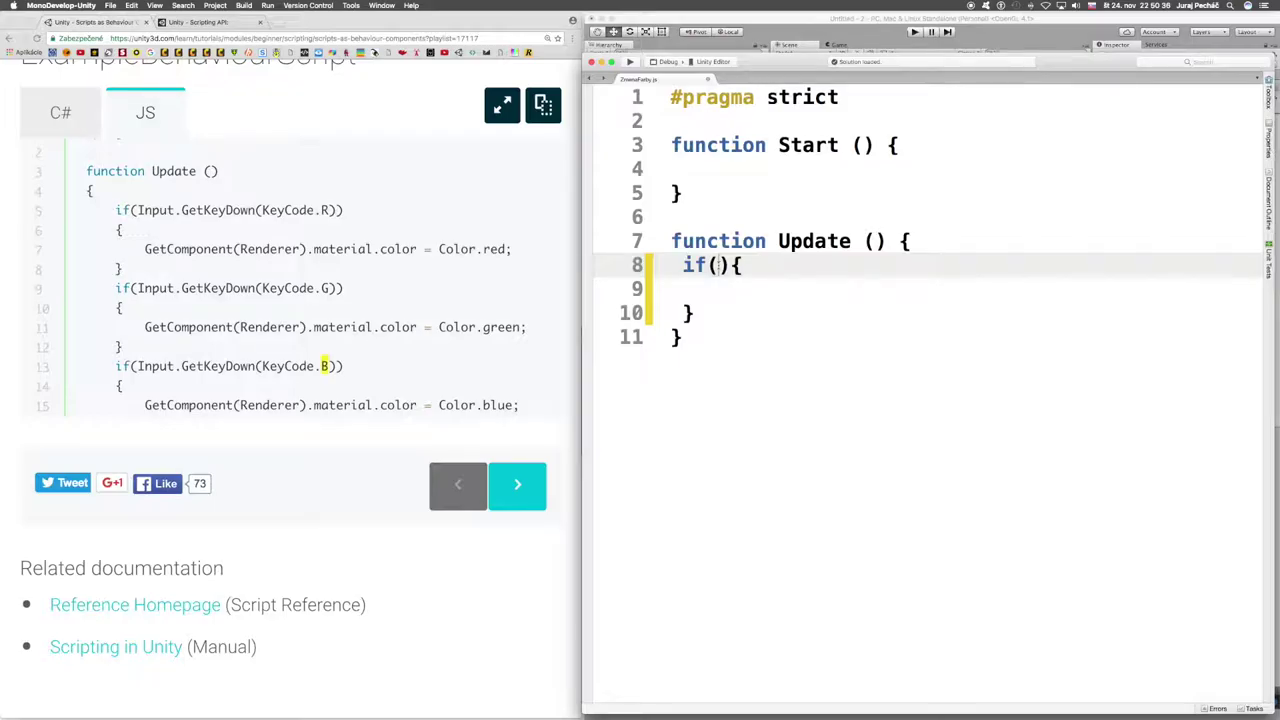
text(Input)
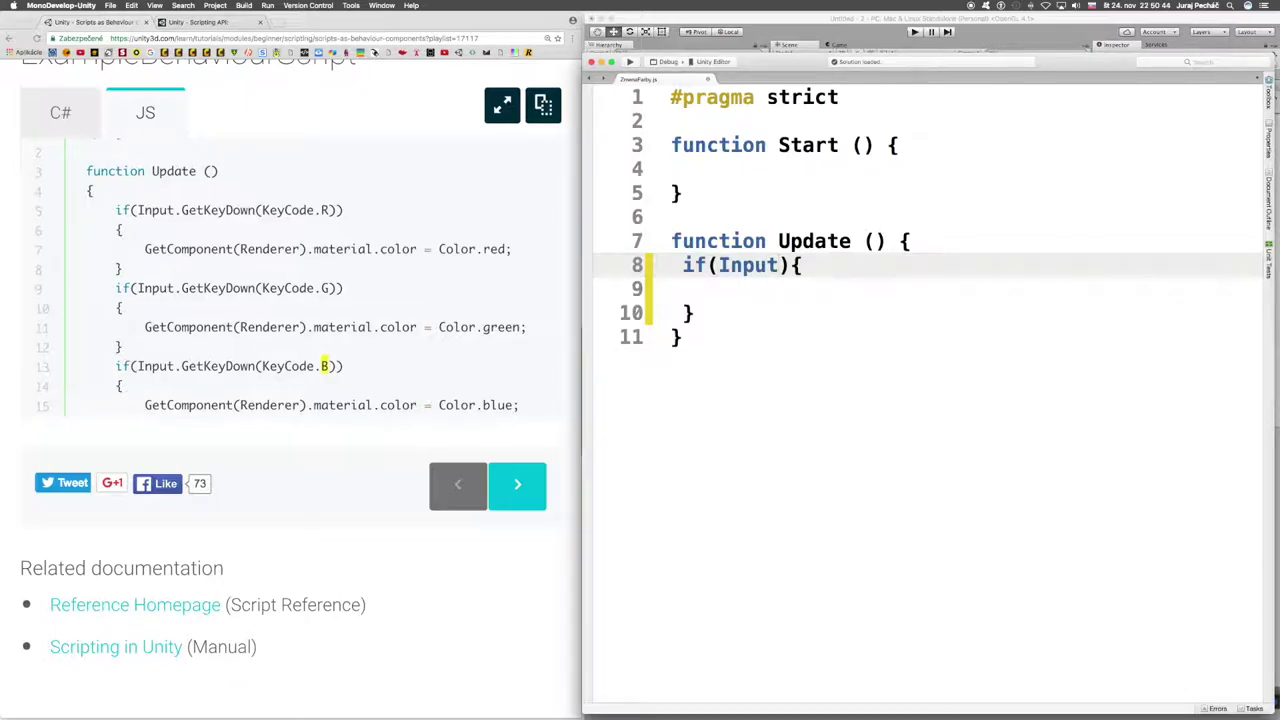
text(.)
click(190, 24)
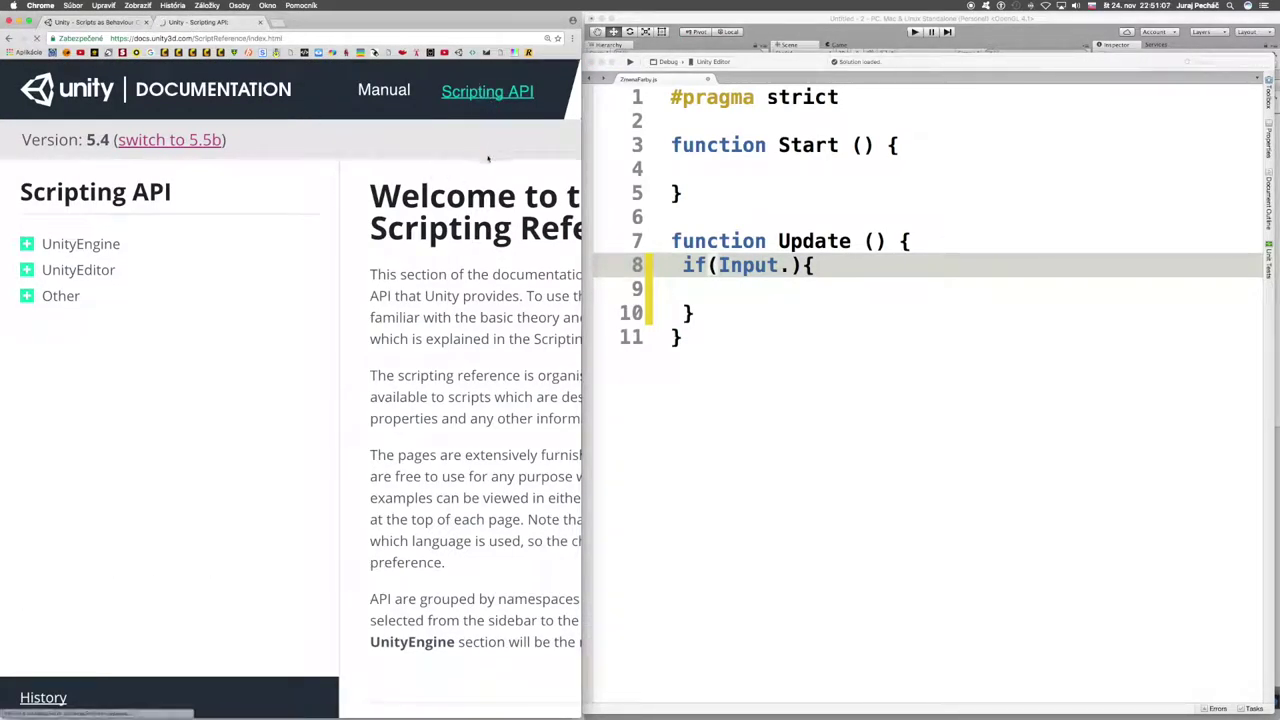
scroll(486, 160, right, 5)
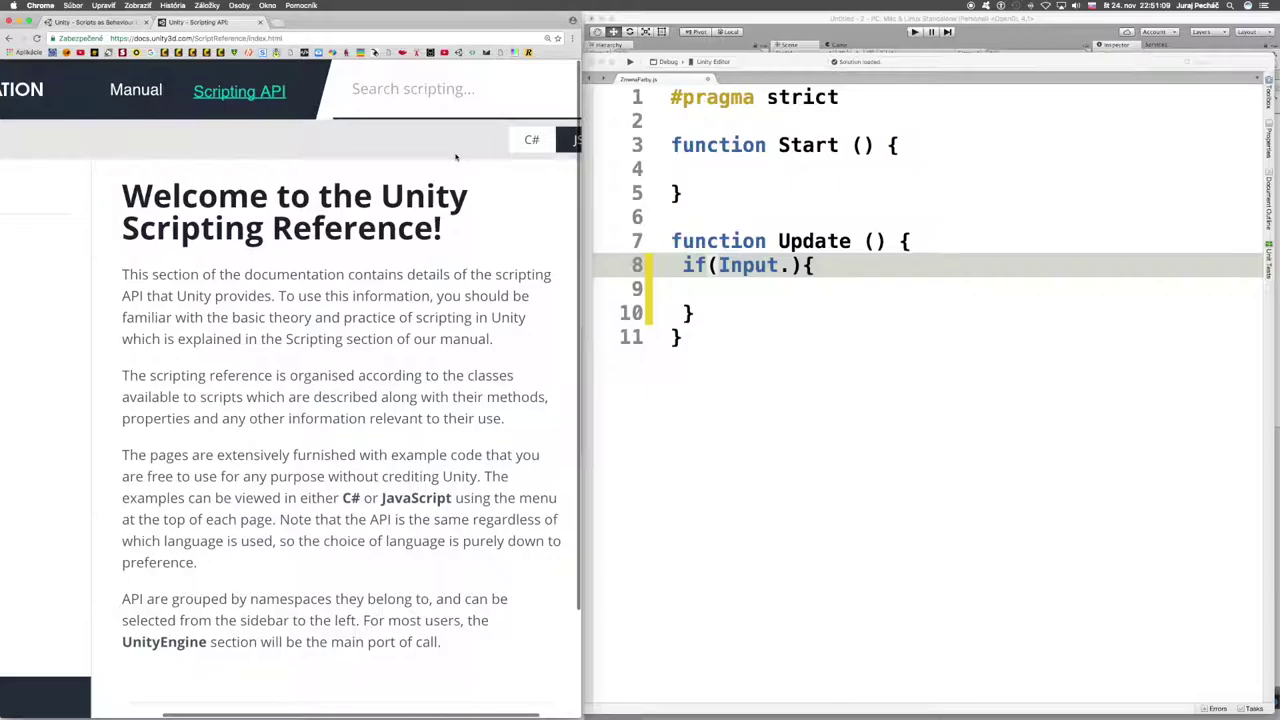
scroll(505, 150, right, 3)
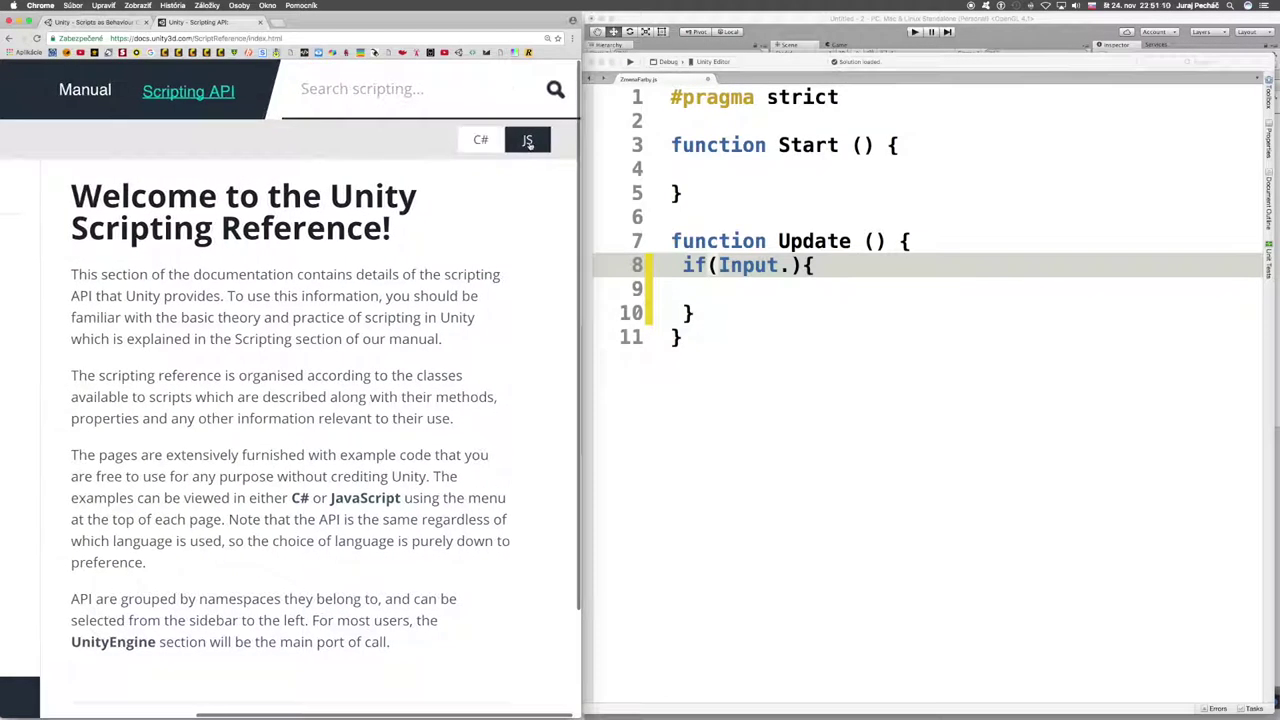
click(362, 92)
text(Input)
key(Return)
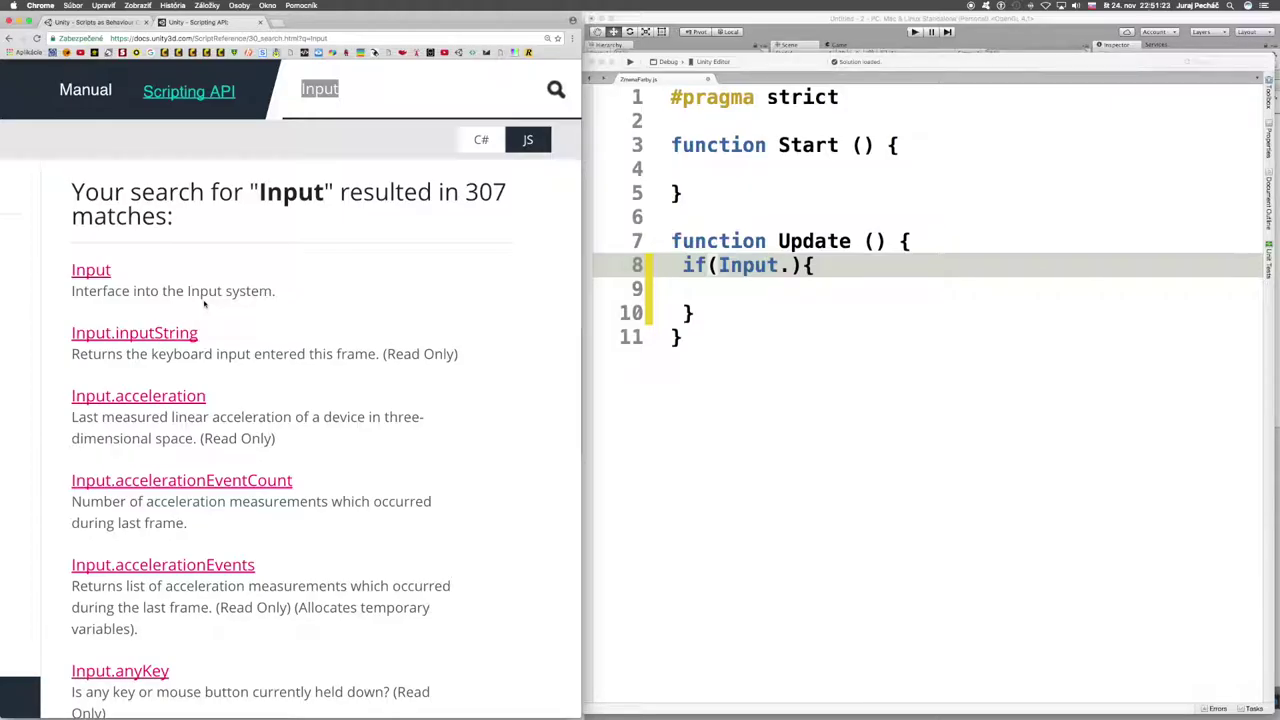
scroll(232, 437, down, 4)
scroll(232, 437, down, 2)
scroll(232, 437, down, 4)
scroll(232, 437, down, 3)
scroll(233, 437, down, 1)
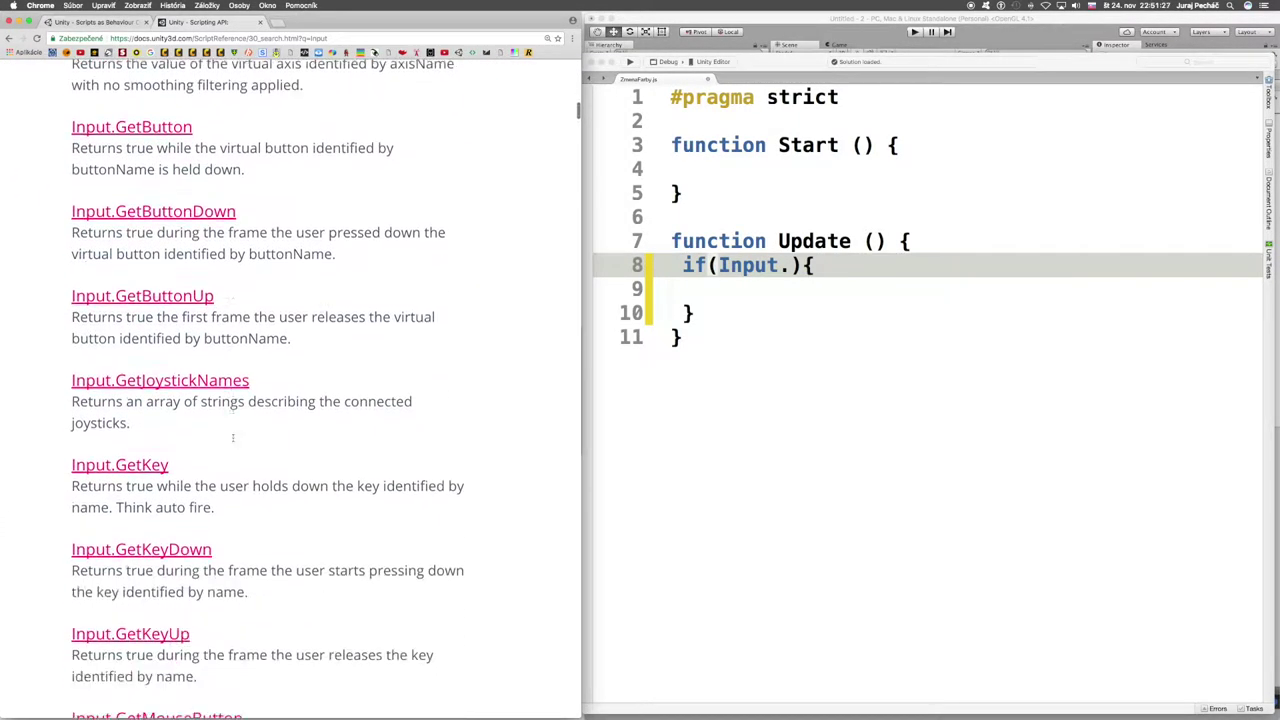
scroll(233, 437, down, 4)
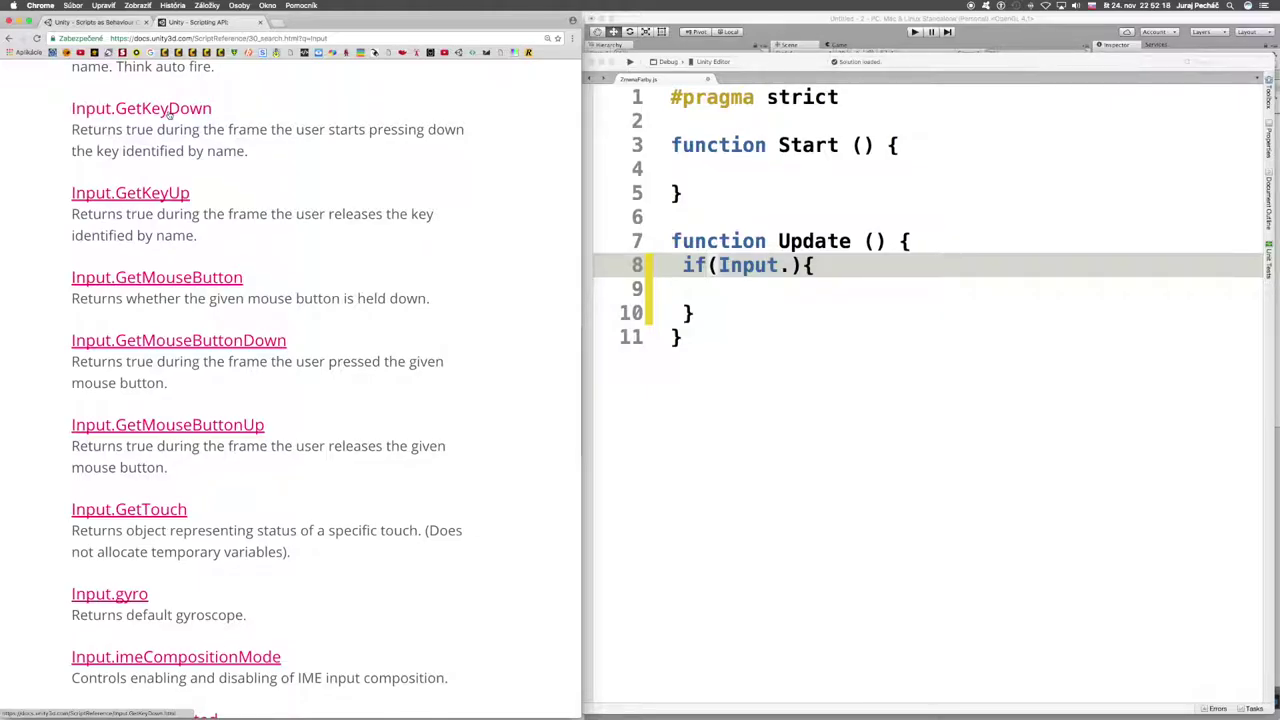
scroll(150, 120, up, 3)
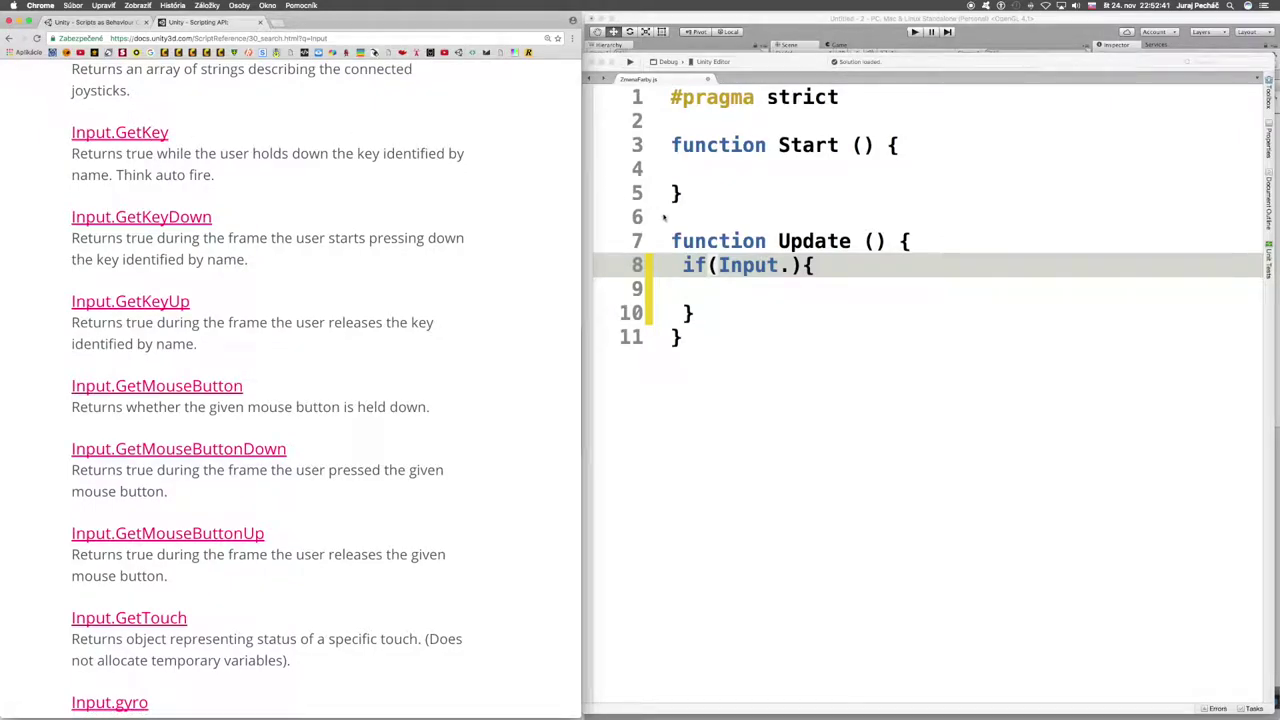
click(100, 21)
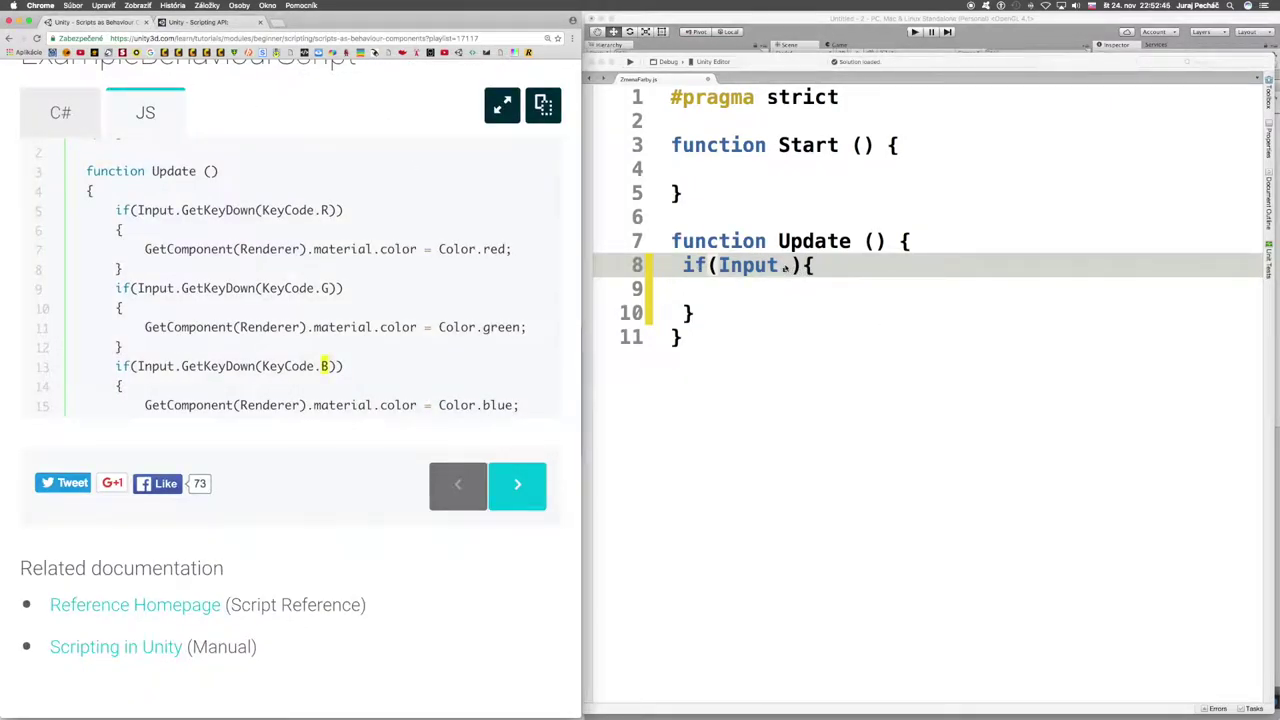
Step: Complete the if condition as Input.GetKeyDown(KeyCode.R) and move to the empty body line
key(super+Tab)
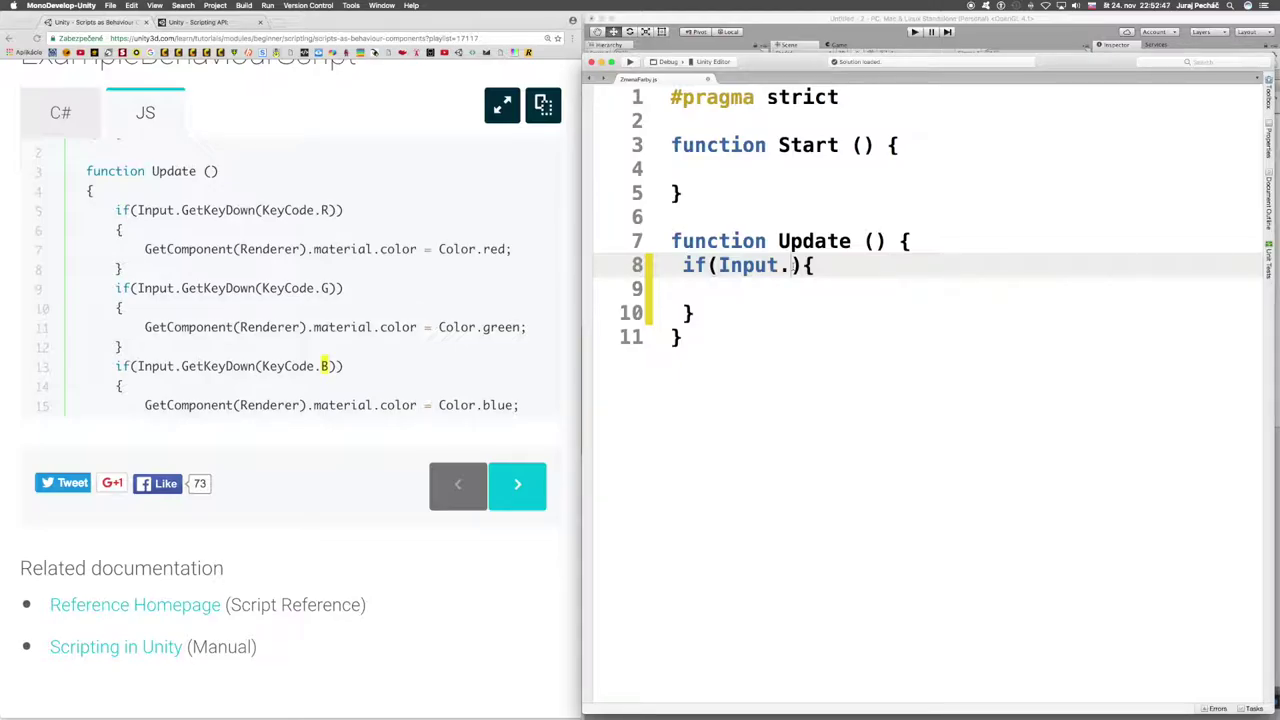
text(Get)
text(KeyDo)
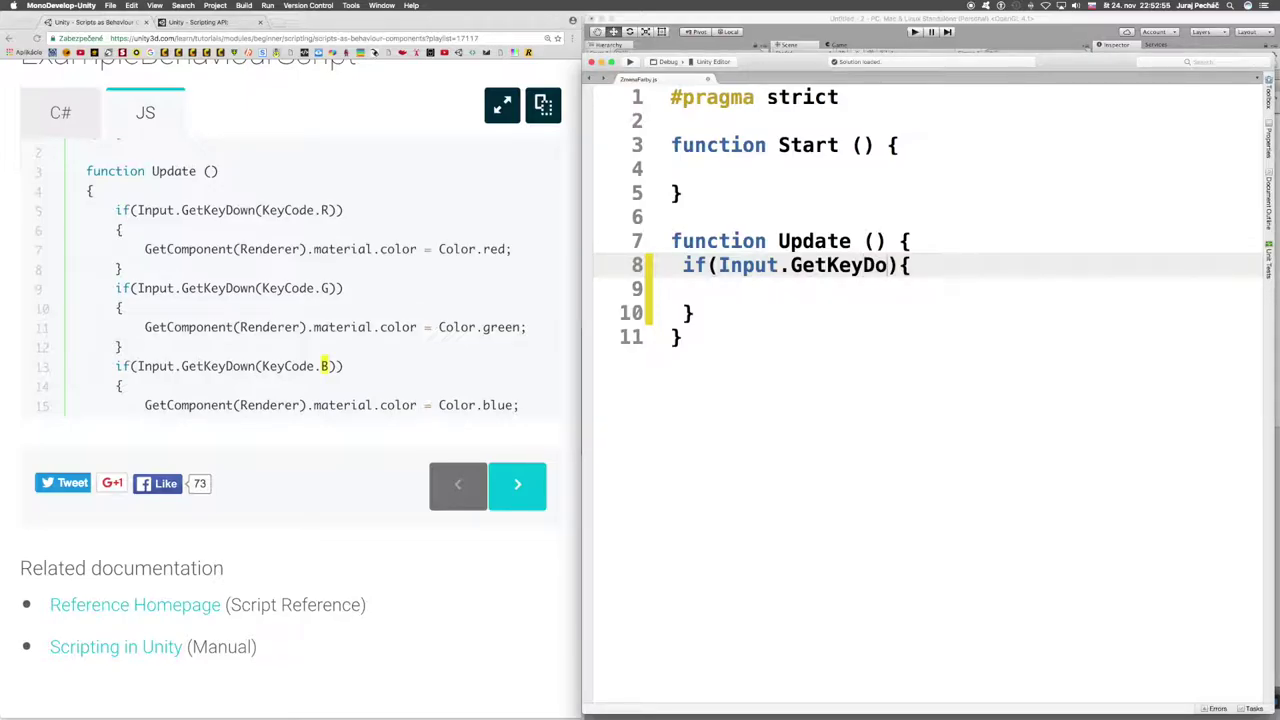
text(w)
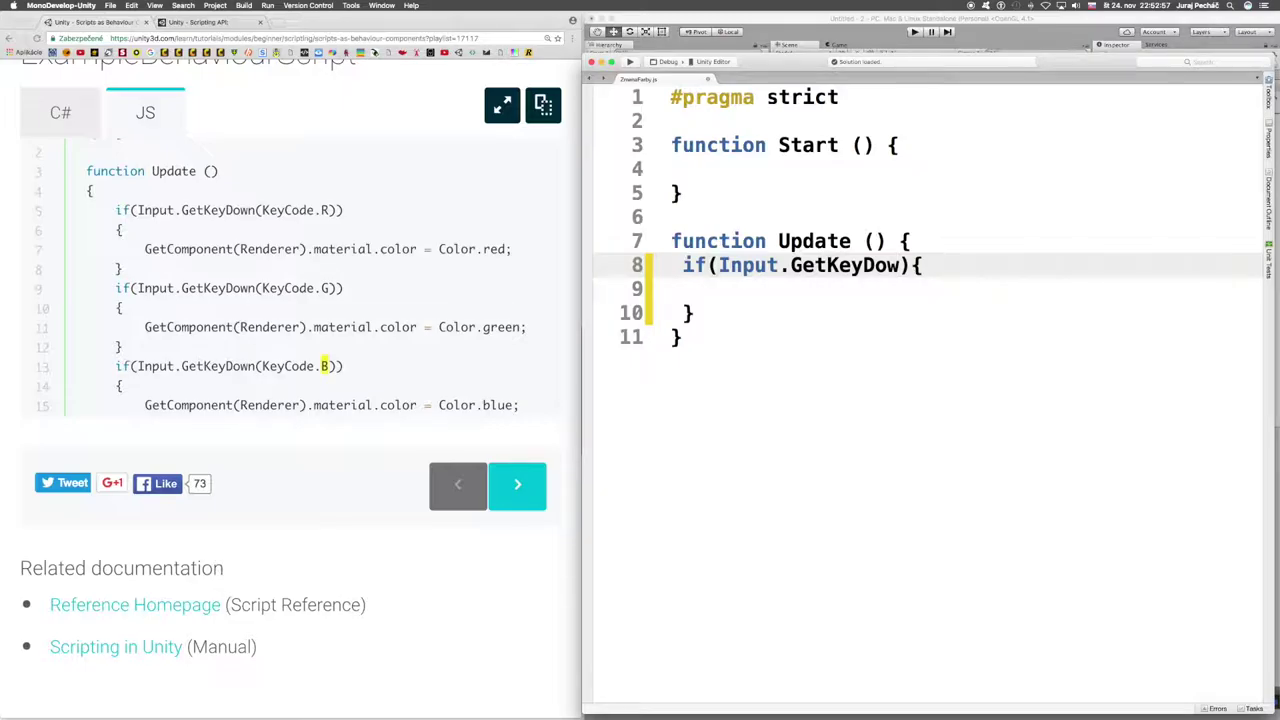
text(n)
text(()
text(KeyCode.R)
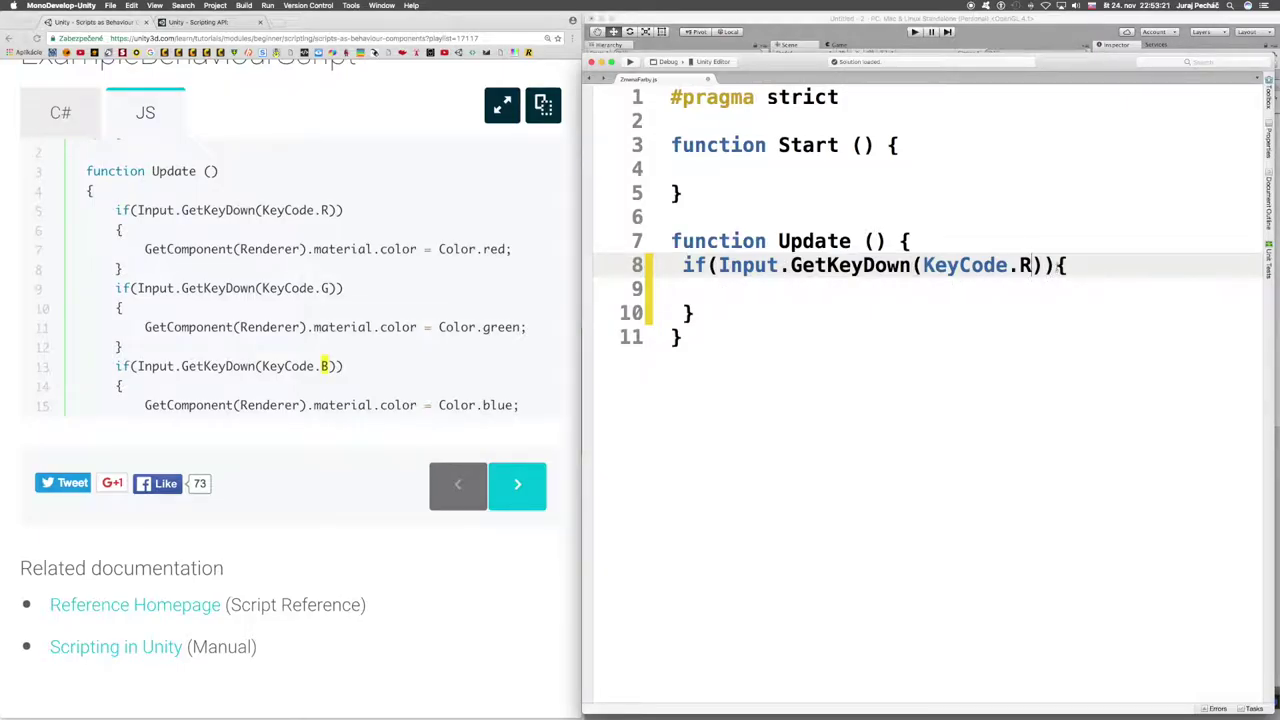
drag(1056, 265, 1066, 265)
click(692, 313)
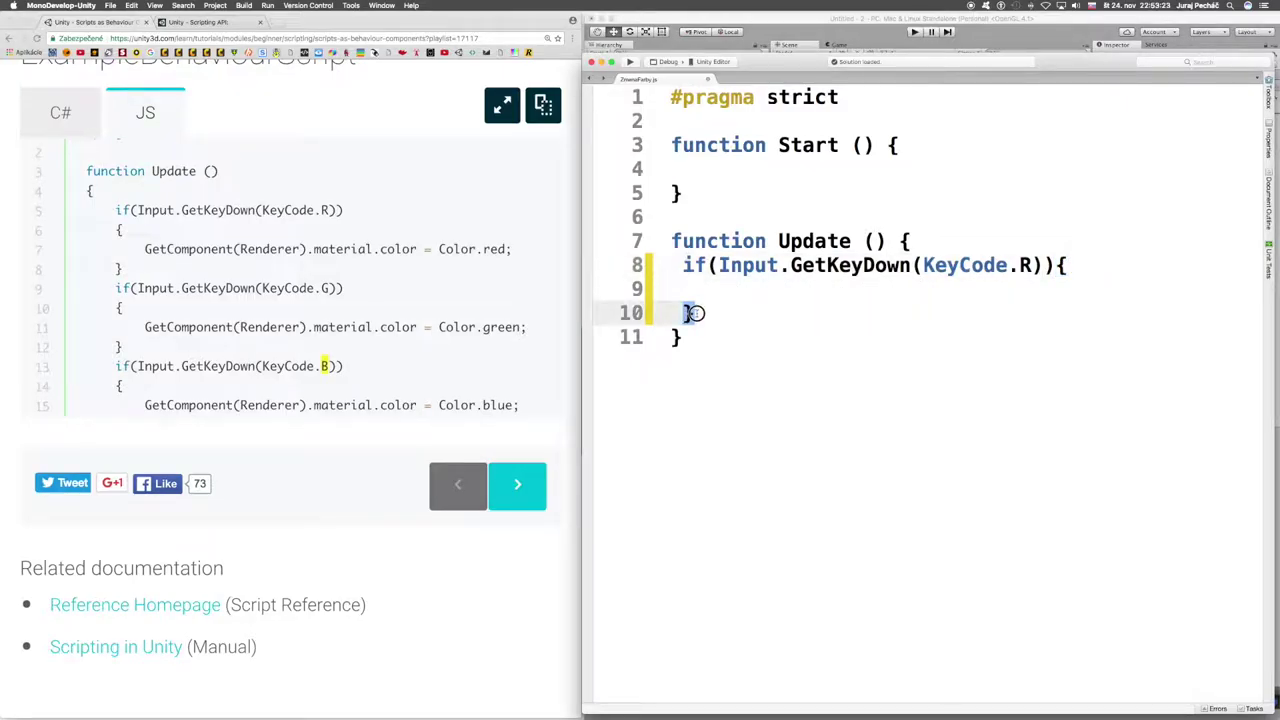
click(699, 289)
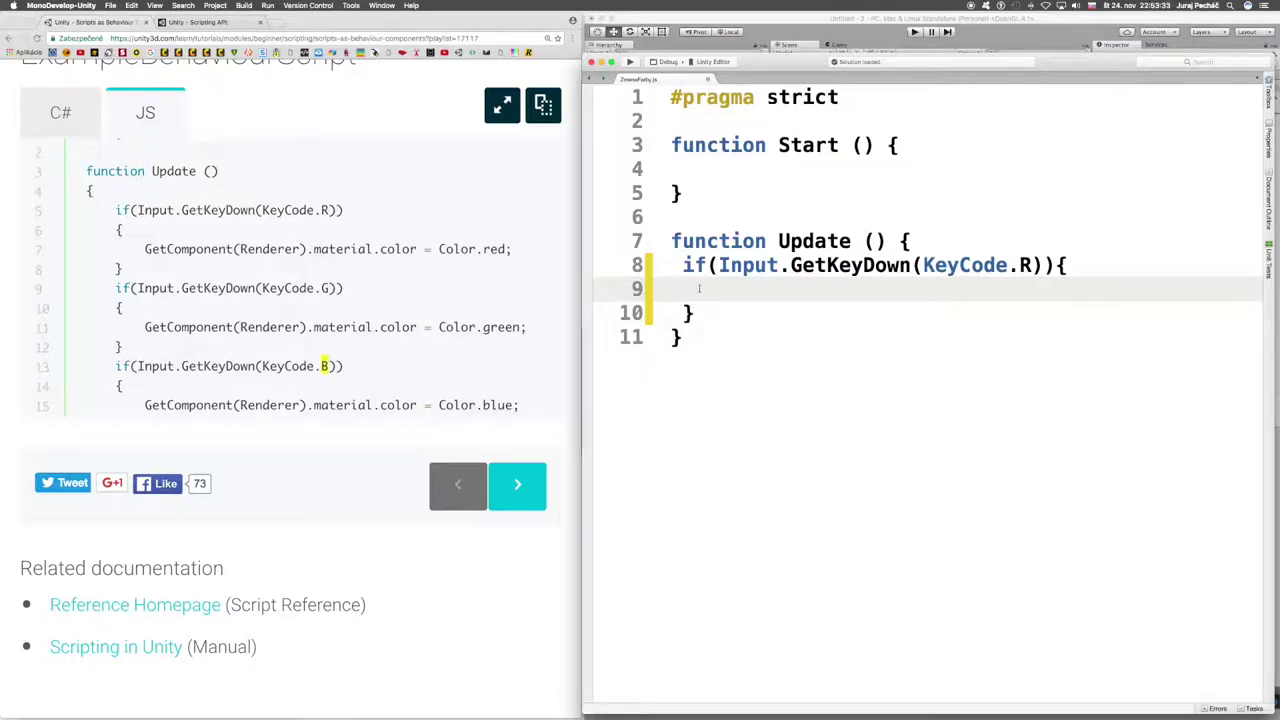
Step: Write GetComponent(Renderer).material.color=Color.red on line 9, then save and enter Play mode
text(g)
key(BackSpace)
text(Get)
text(Component)
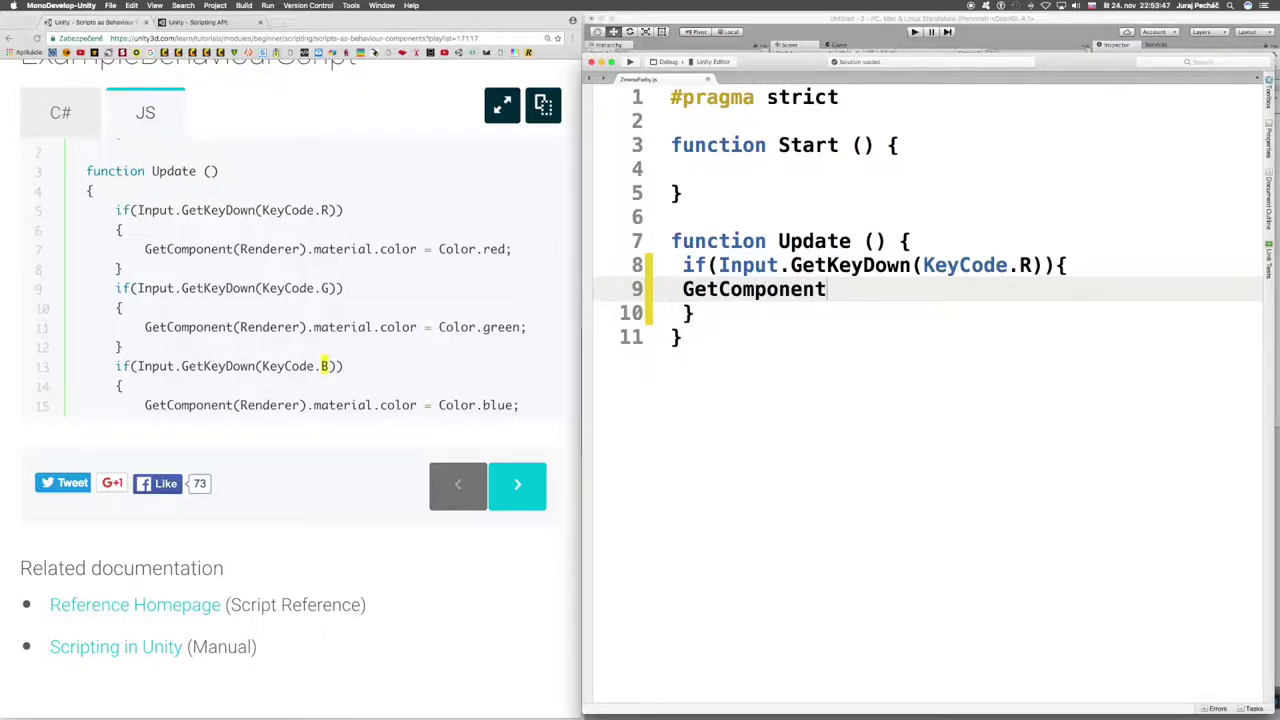
text(()
text(R)
text(e)
text(nderer)
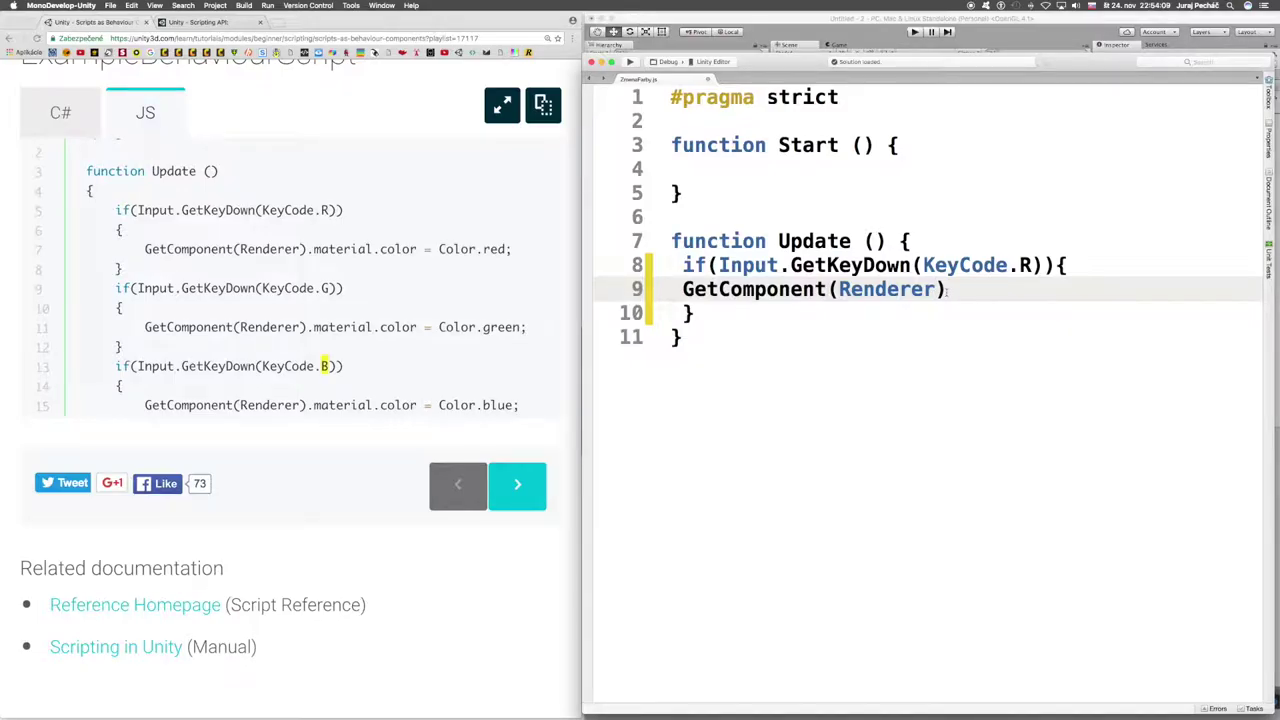
text(.materi)
text(al)
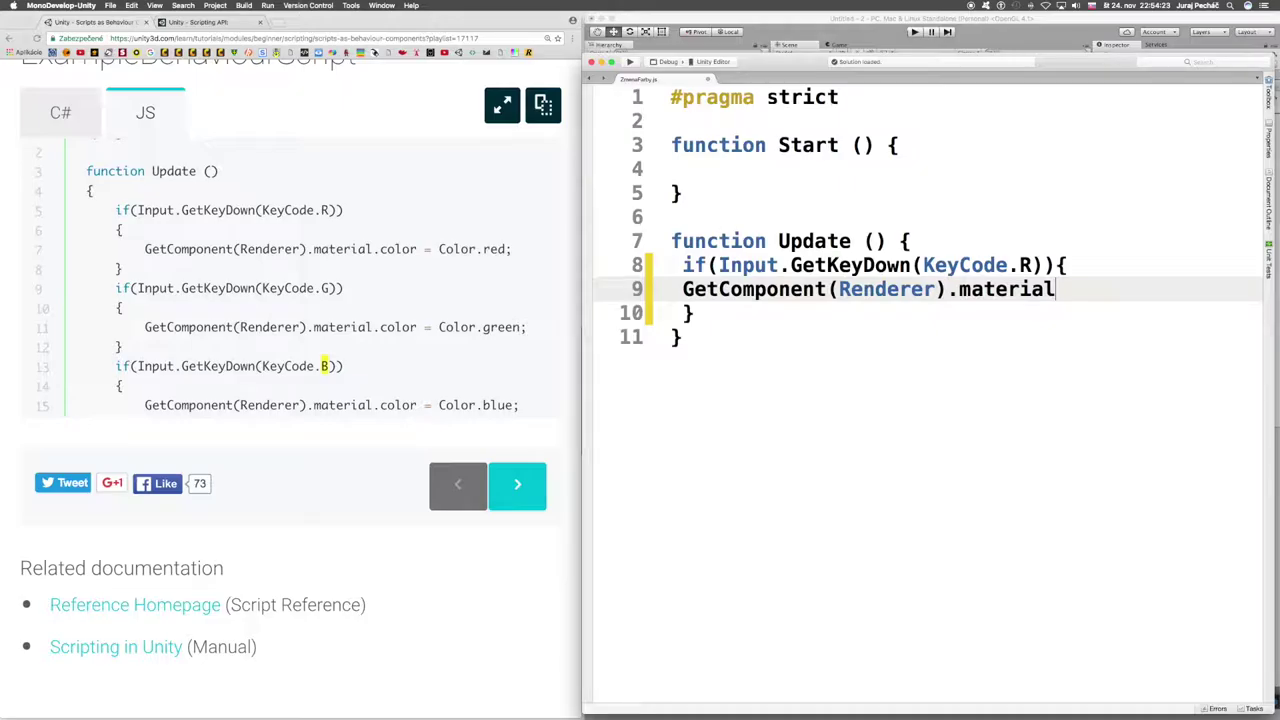
text(.colo)
text(r)
text(=)
text(C)
text(olor.)
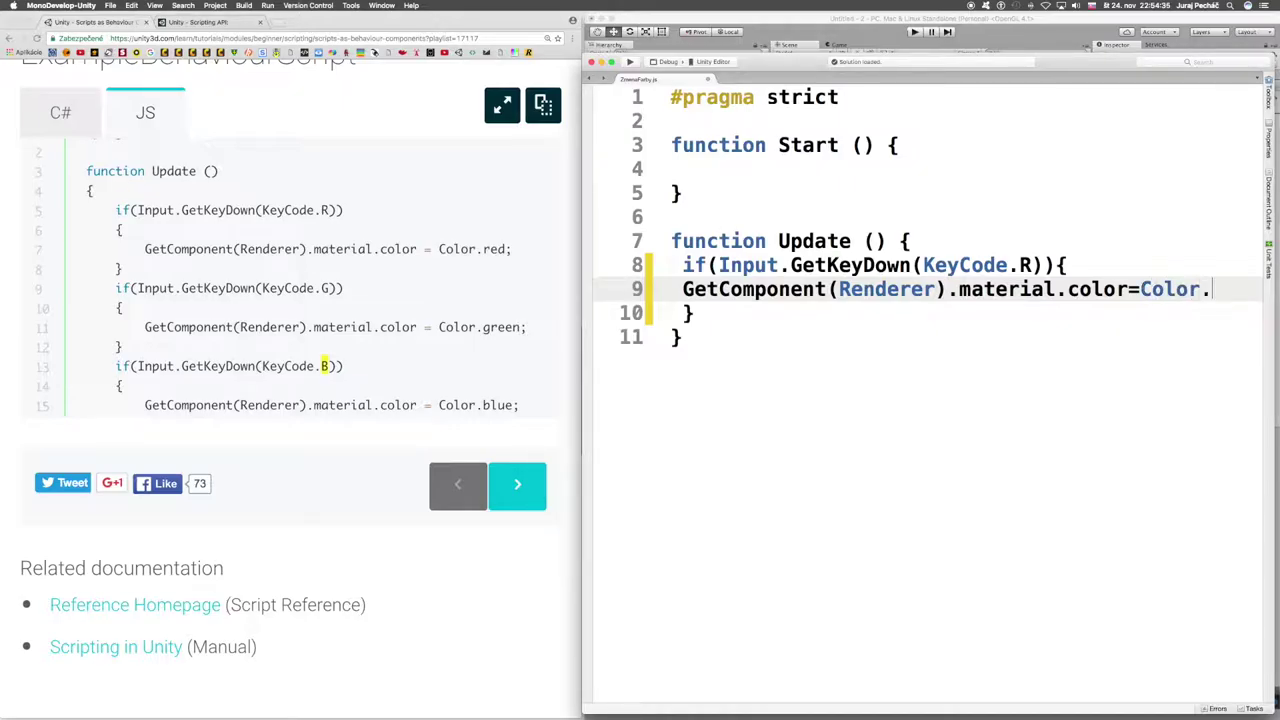
text(res)
key(BackSpace)
text(d;)
click(629, 62)
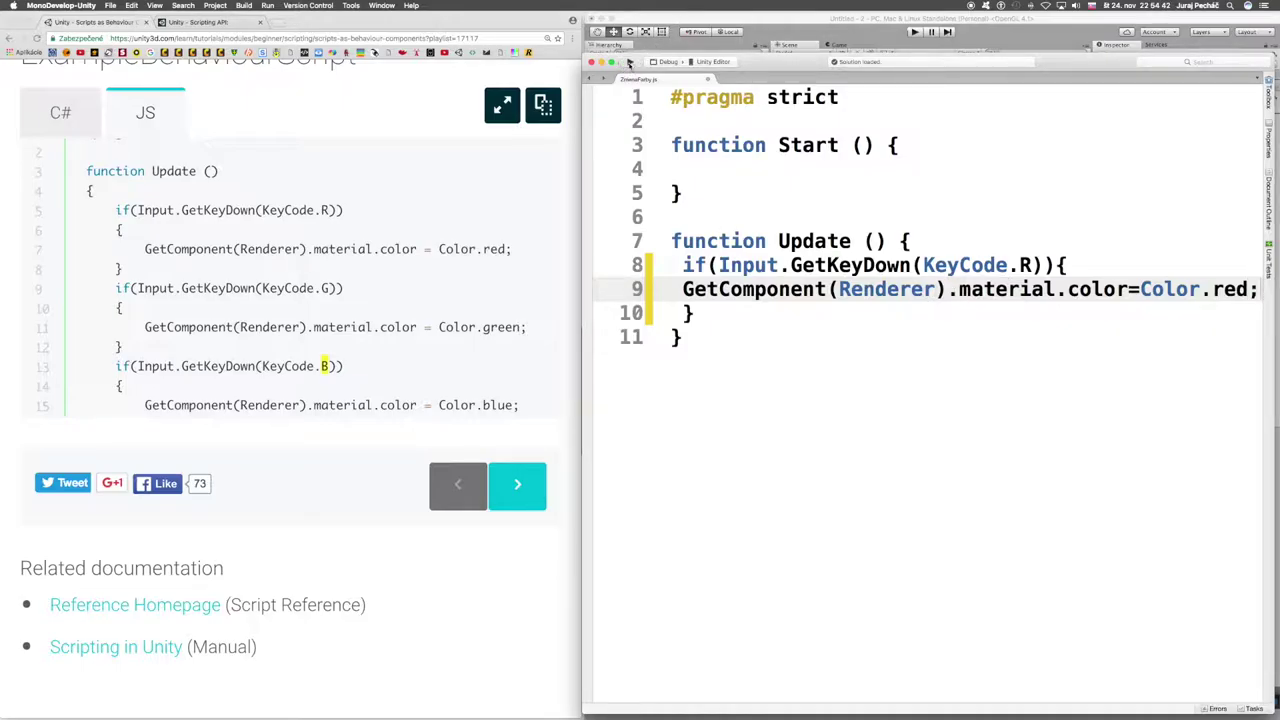
click(913, 32)
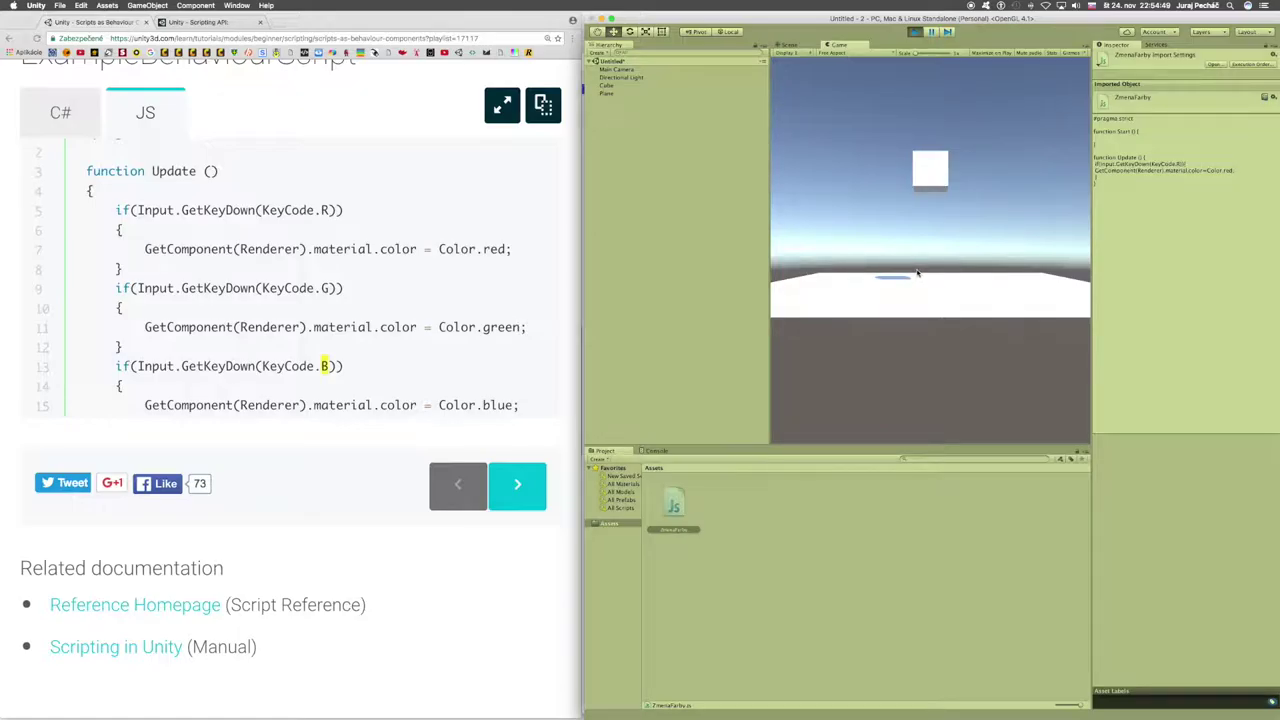
Step: Test that R turns the cube red, stop the game, and select the Cube
key(r)
click(915, 32)
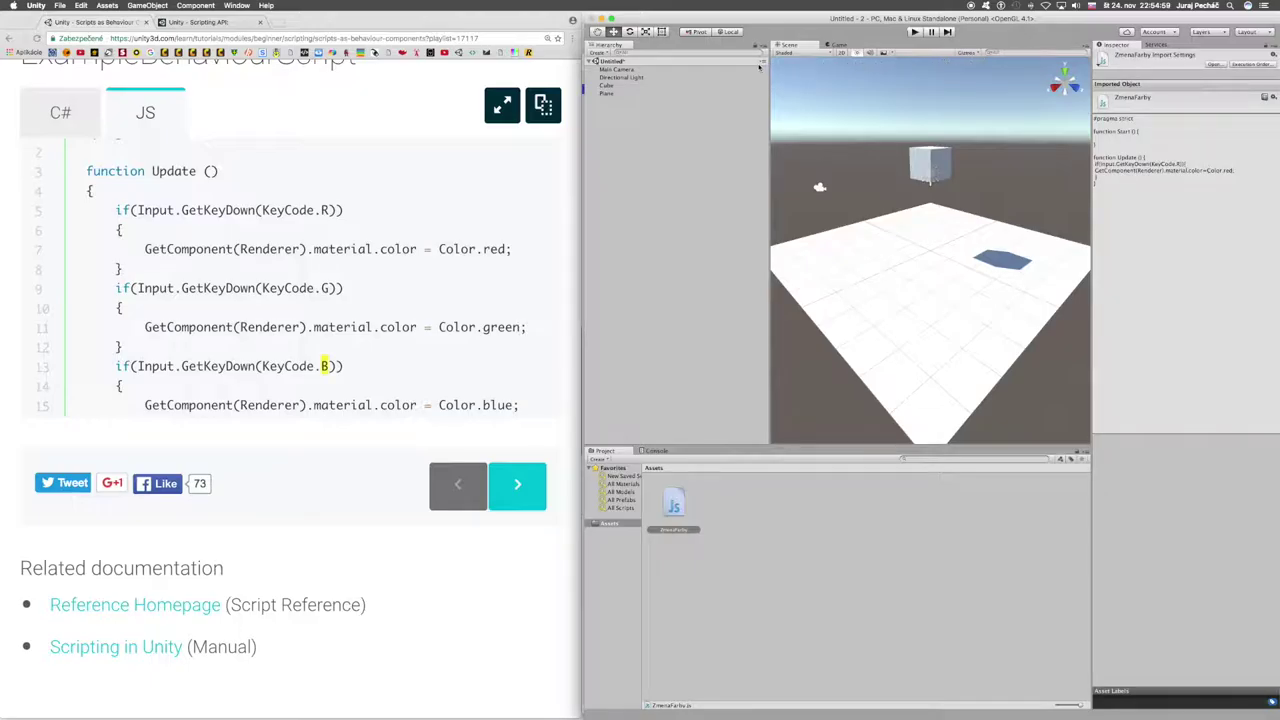
click(606, 86)
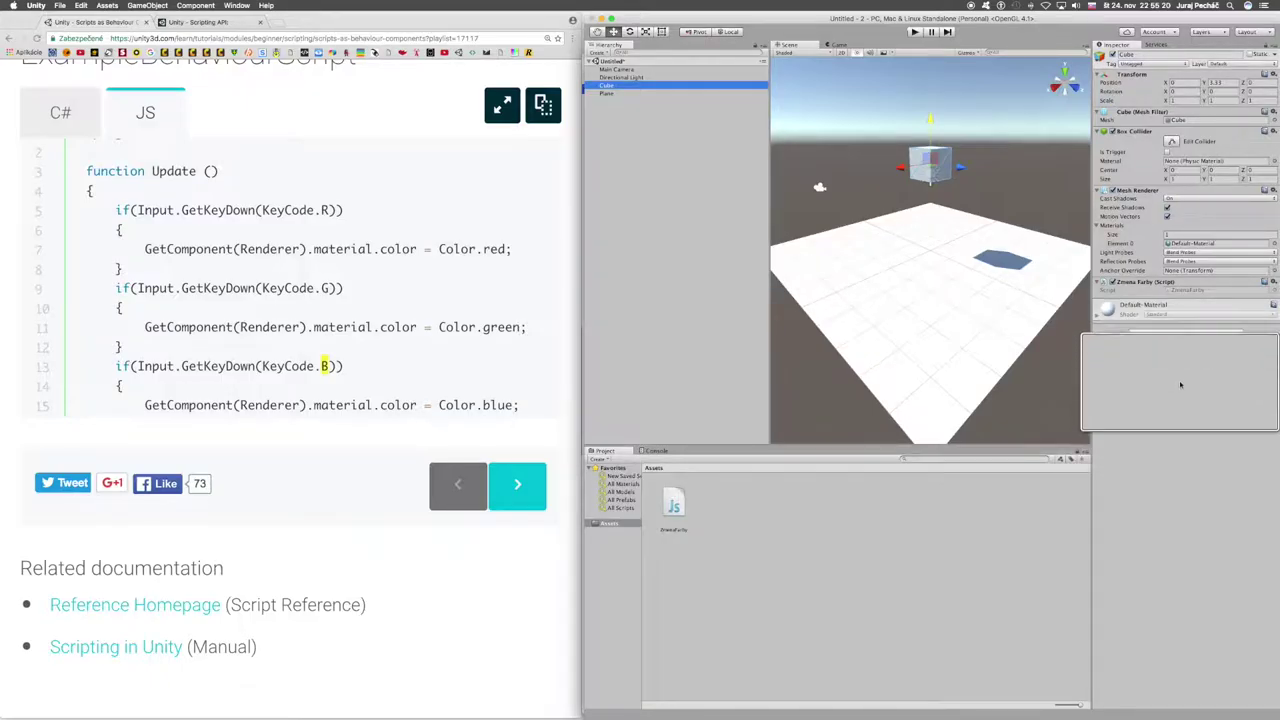
Step: Add a Physics > Rigidbody component to the Cube and start the game
click(1177, 336)
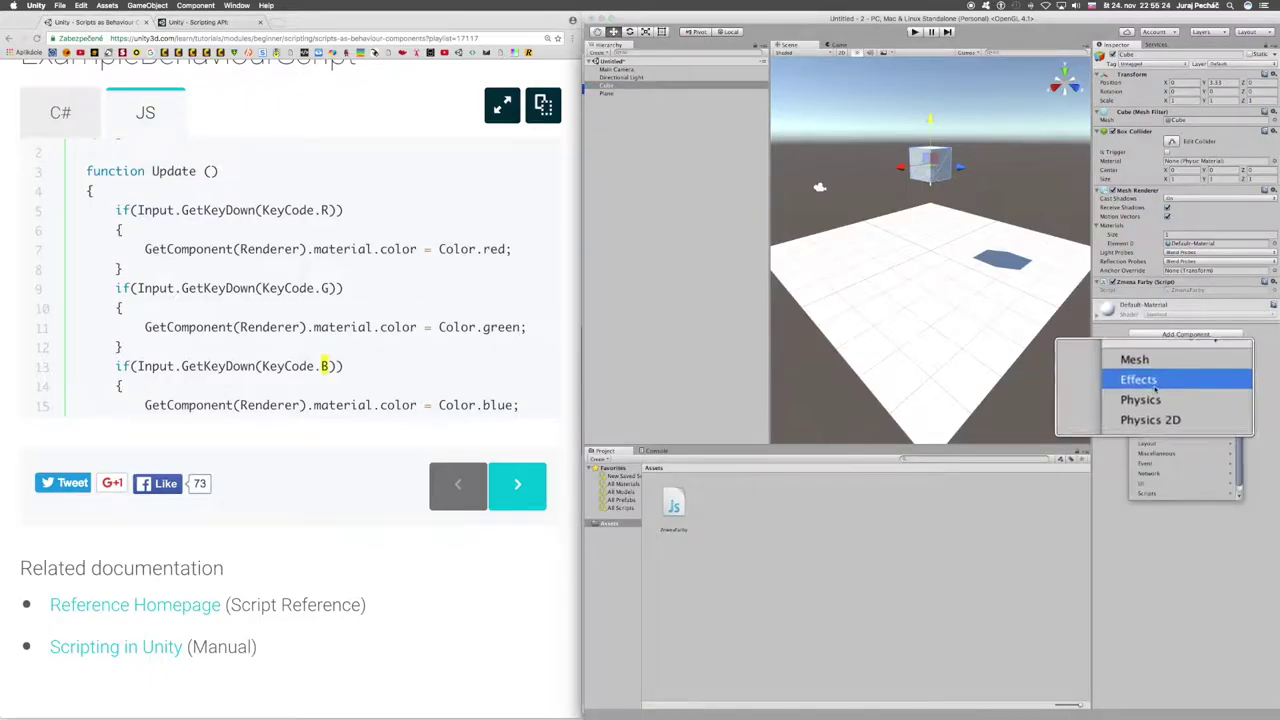
click(1180, 396)
click(1150, 372)
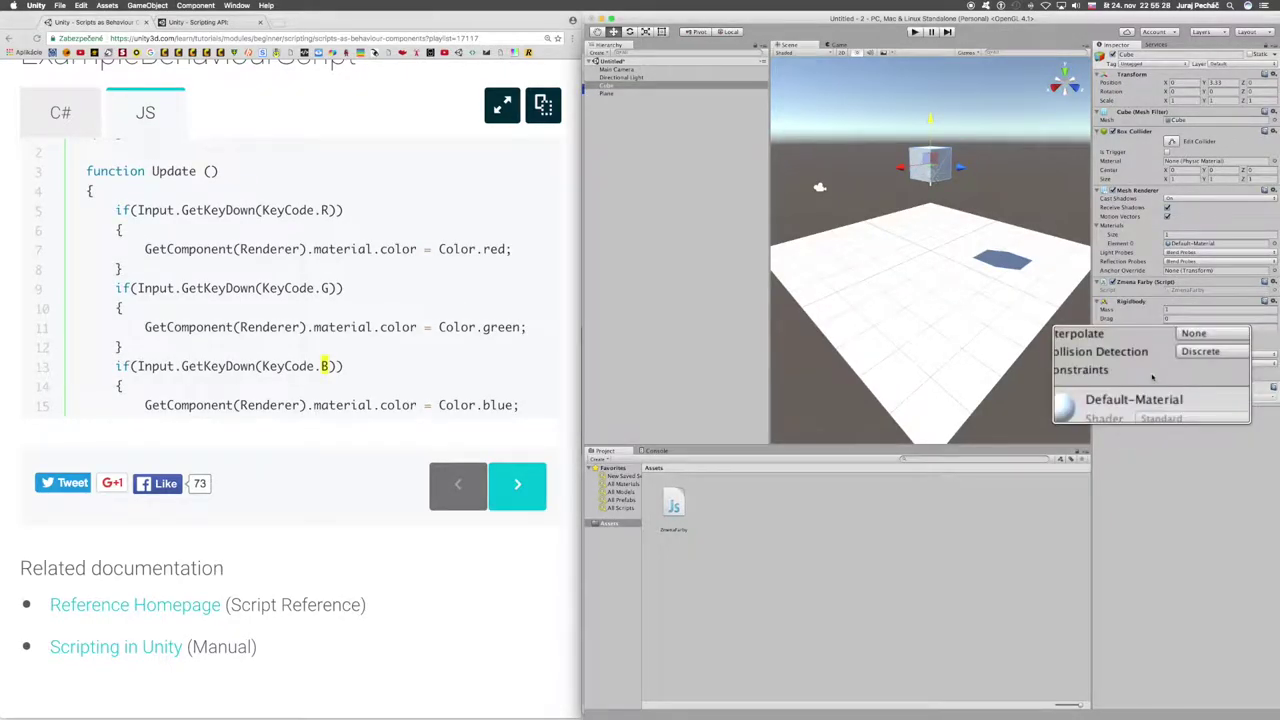
click(914, 32)
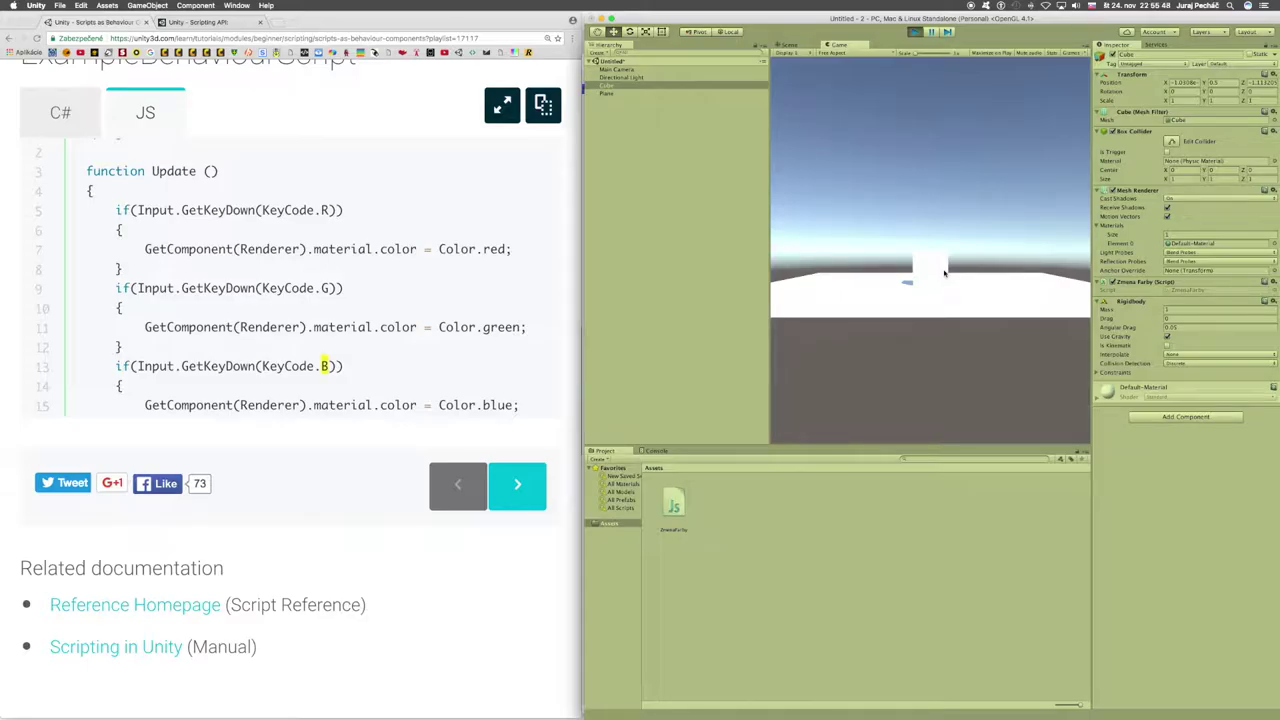
Step: Turn the falling cube red with R, then return to ZmenaFarby.js in MonoDevelop
key(r)
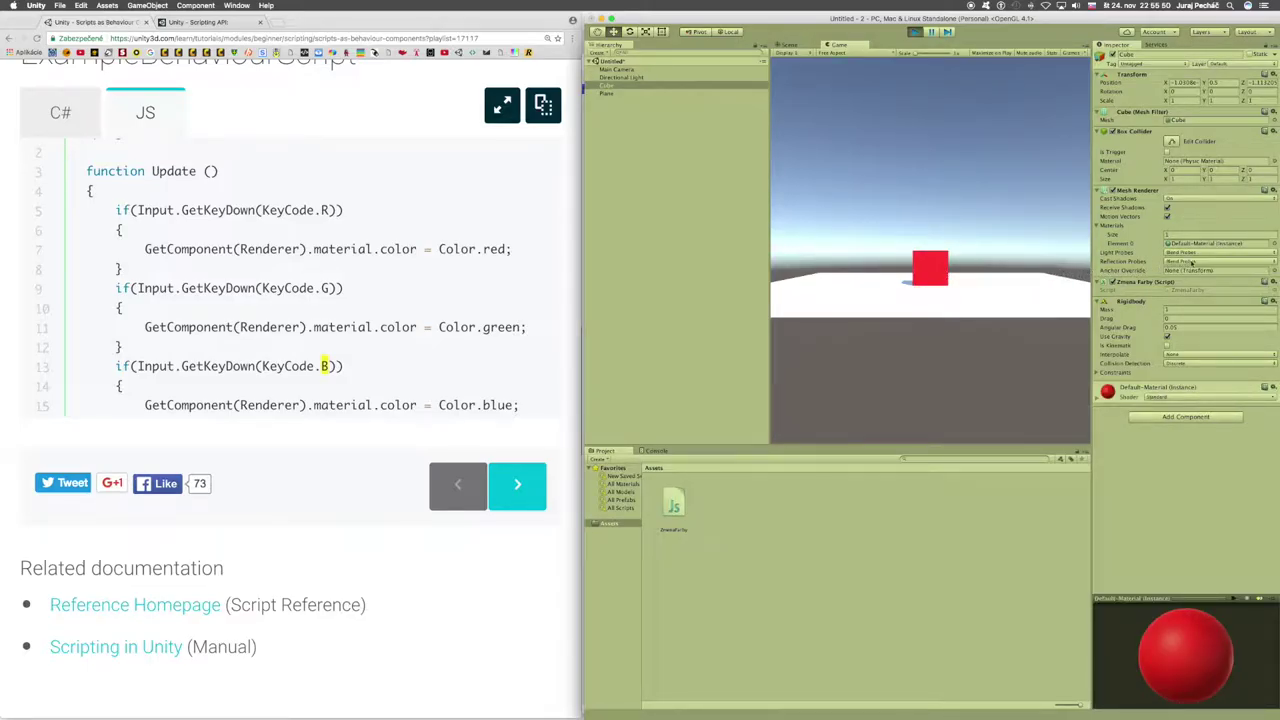
key(alt)
key(super+Tab)
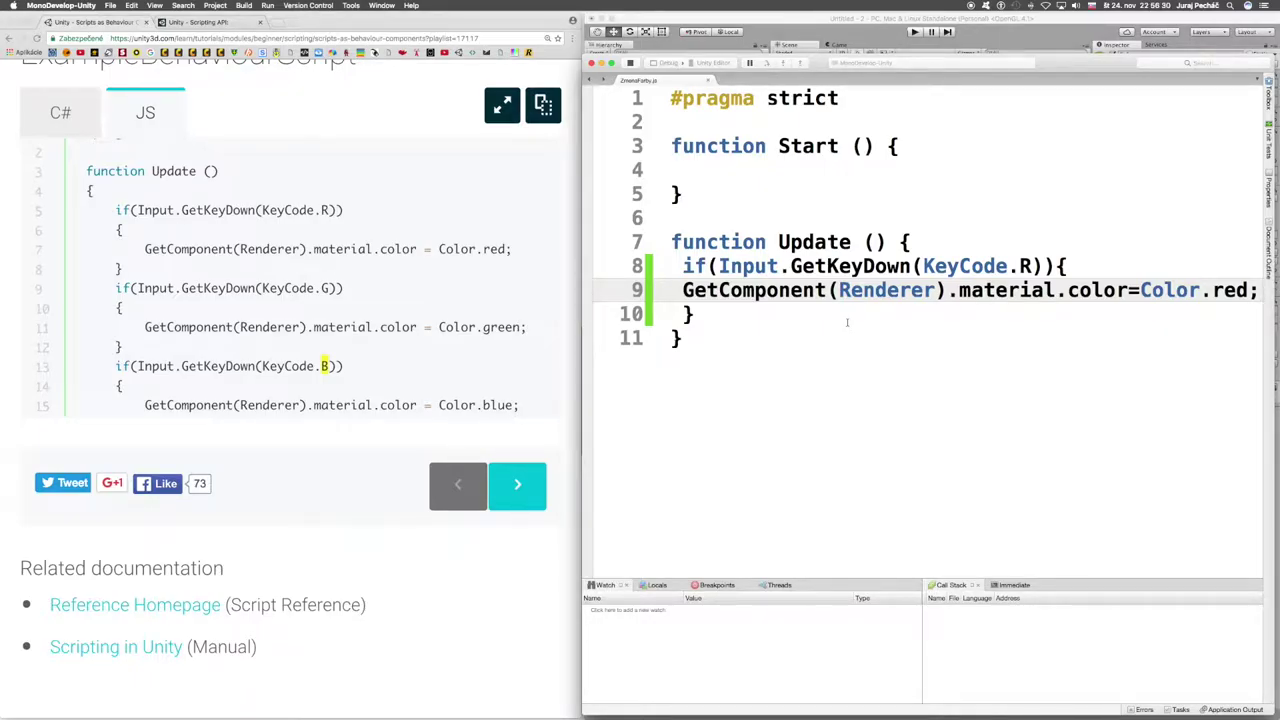
Step: Duplicate the R-key if-block from lines 8–10 onto lines 12–14
mouse_move(683, 266)
mouse_down()
mouse_move(897, 266)
mouse_move(1047, 303)
mouse_up()
key(super+c)
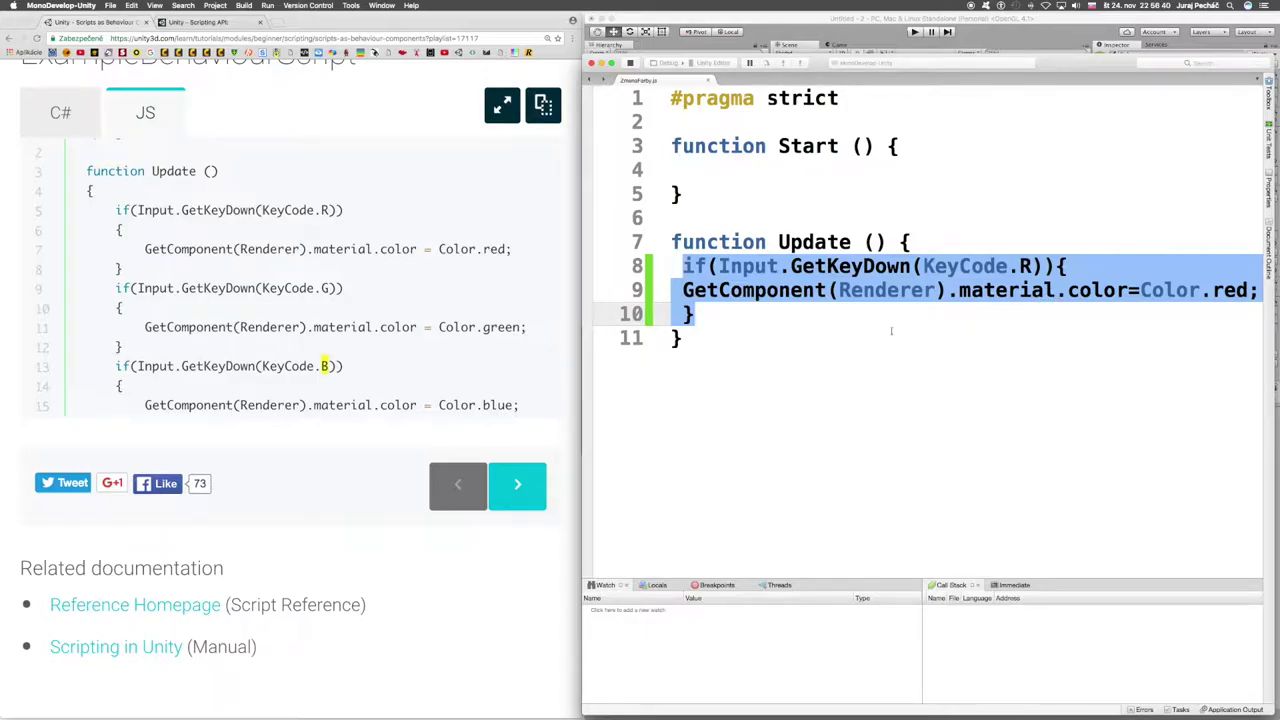
click(709, 322)
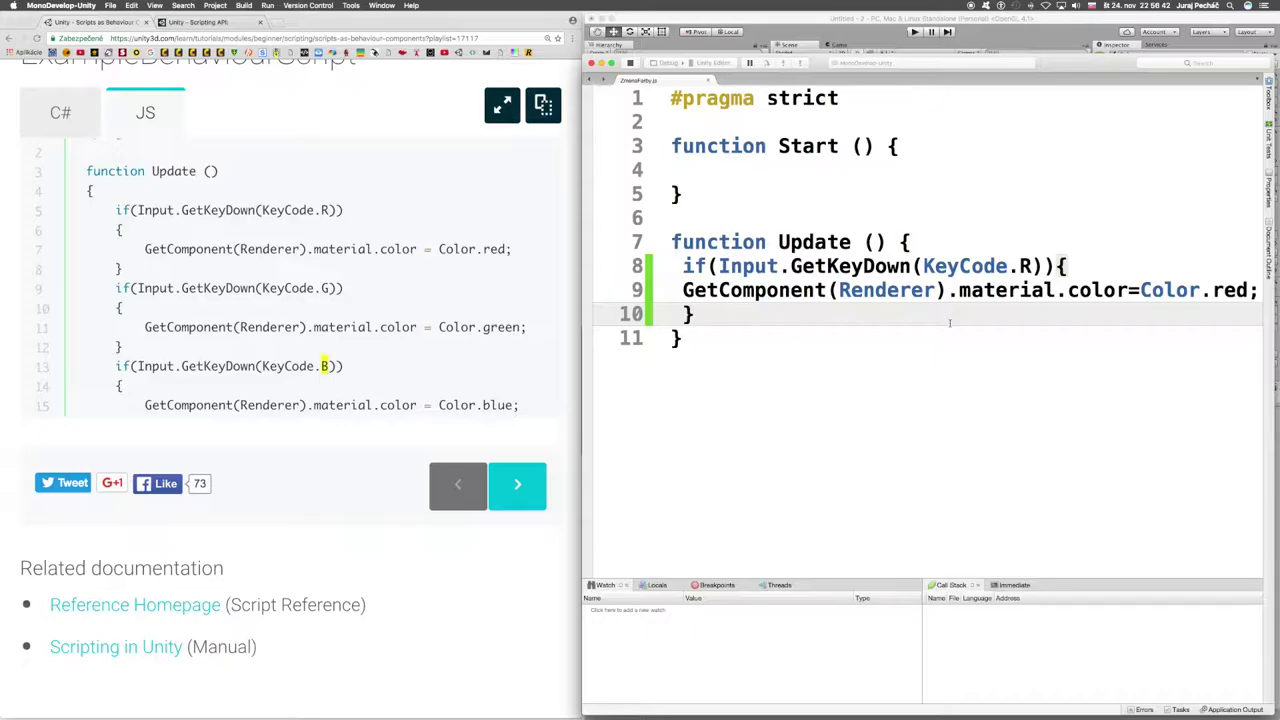
key(Return)
key(Return)
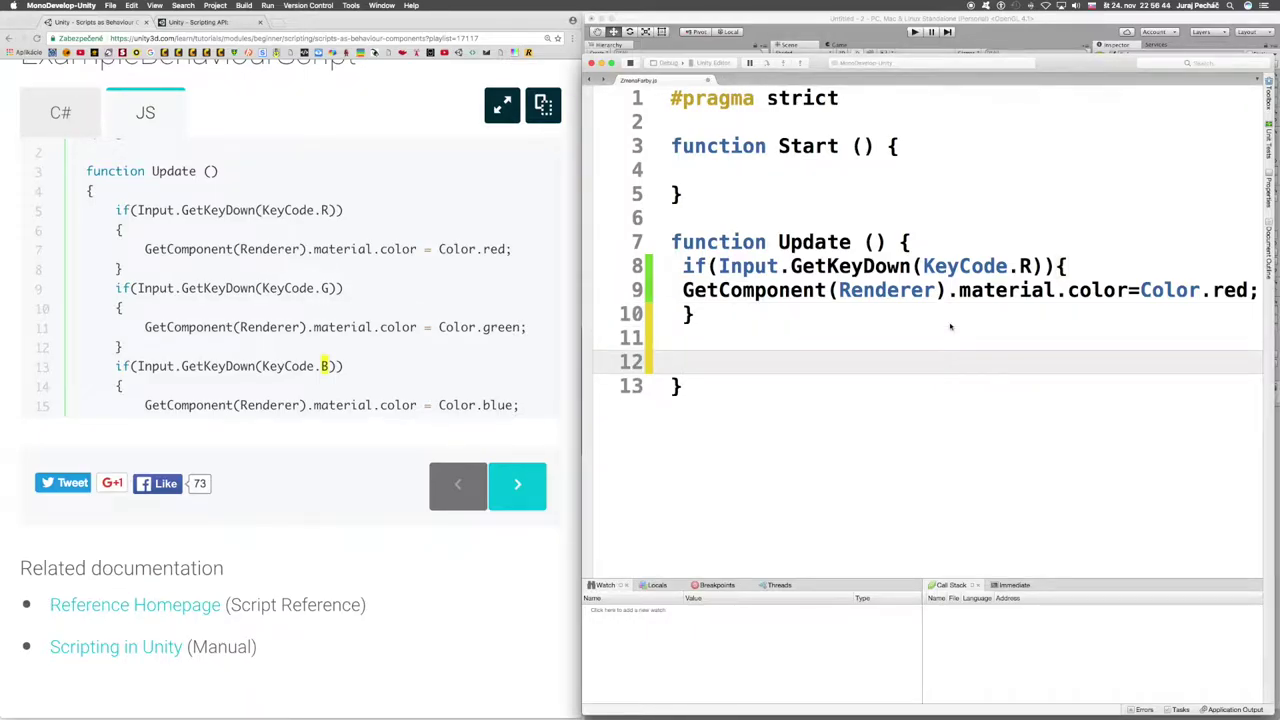
key(super+v)
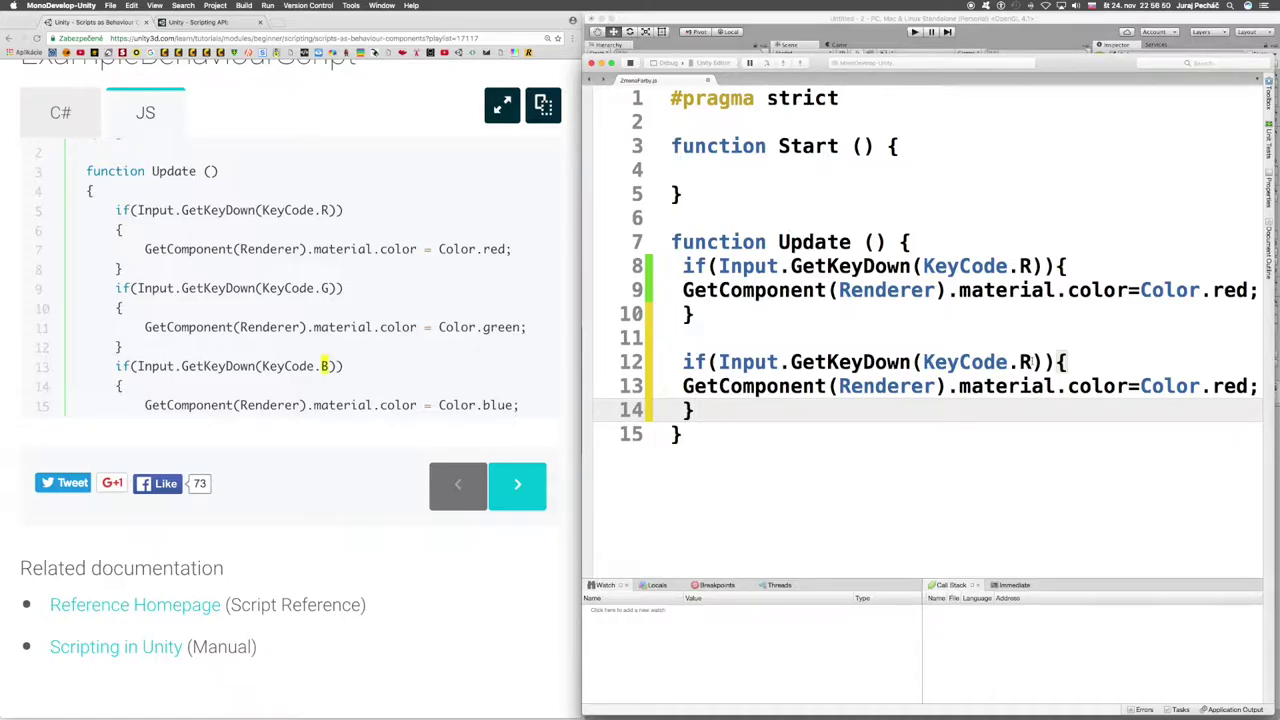
Step: In the copy, change KeyCode.R to KeyCode.G and Color.red to Color.green
click(1032, 362)
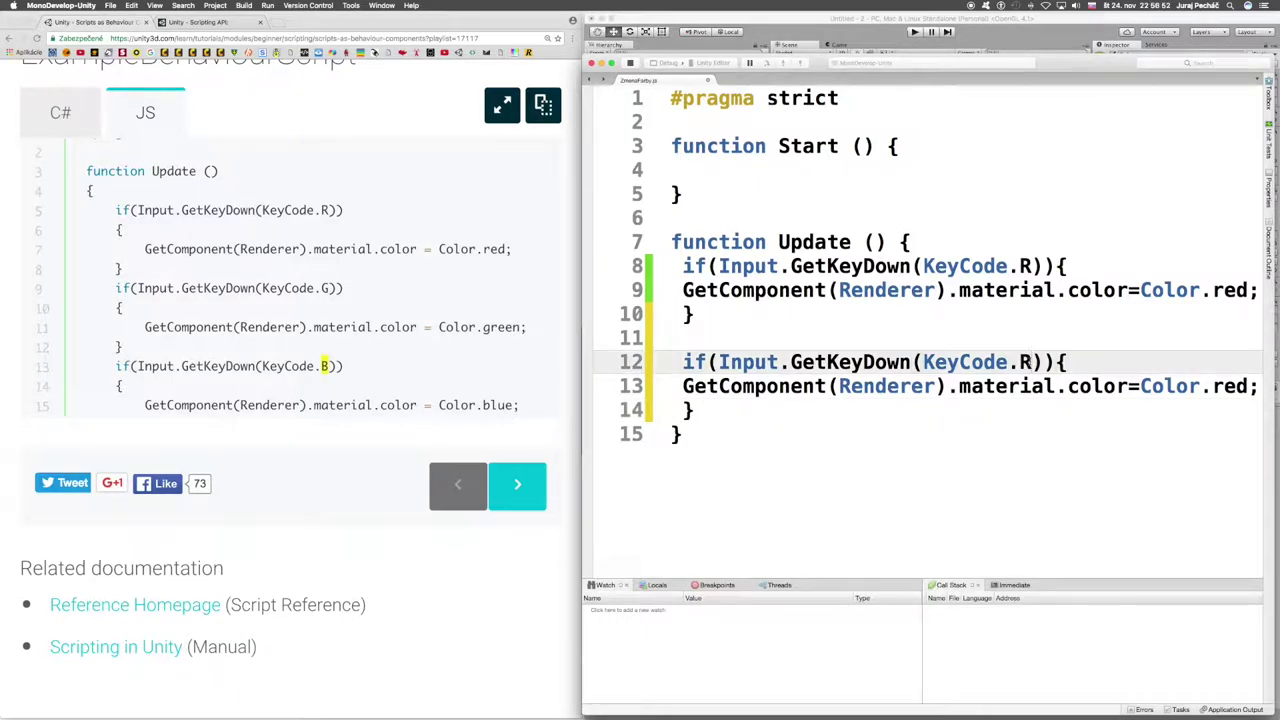
key(BackSpace)
text(G)
double_click(1230, 386)
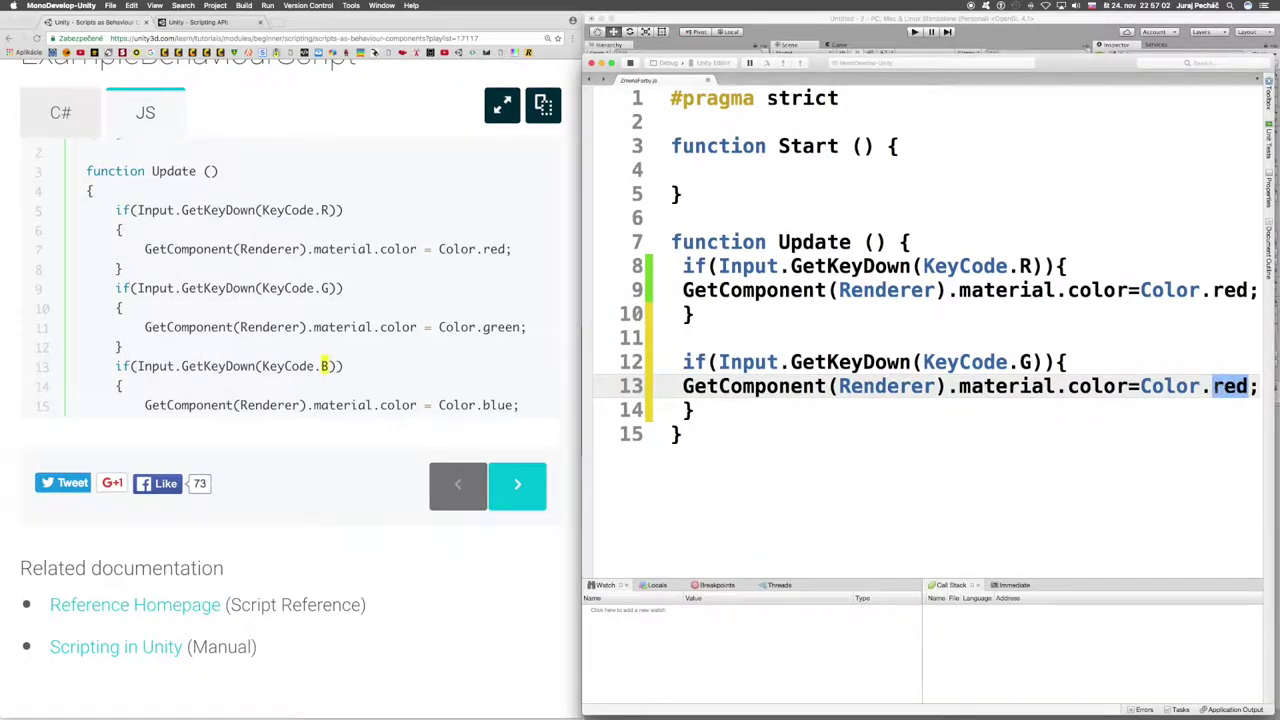
text(gree)
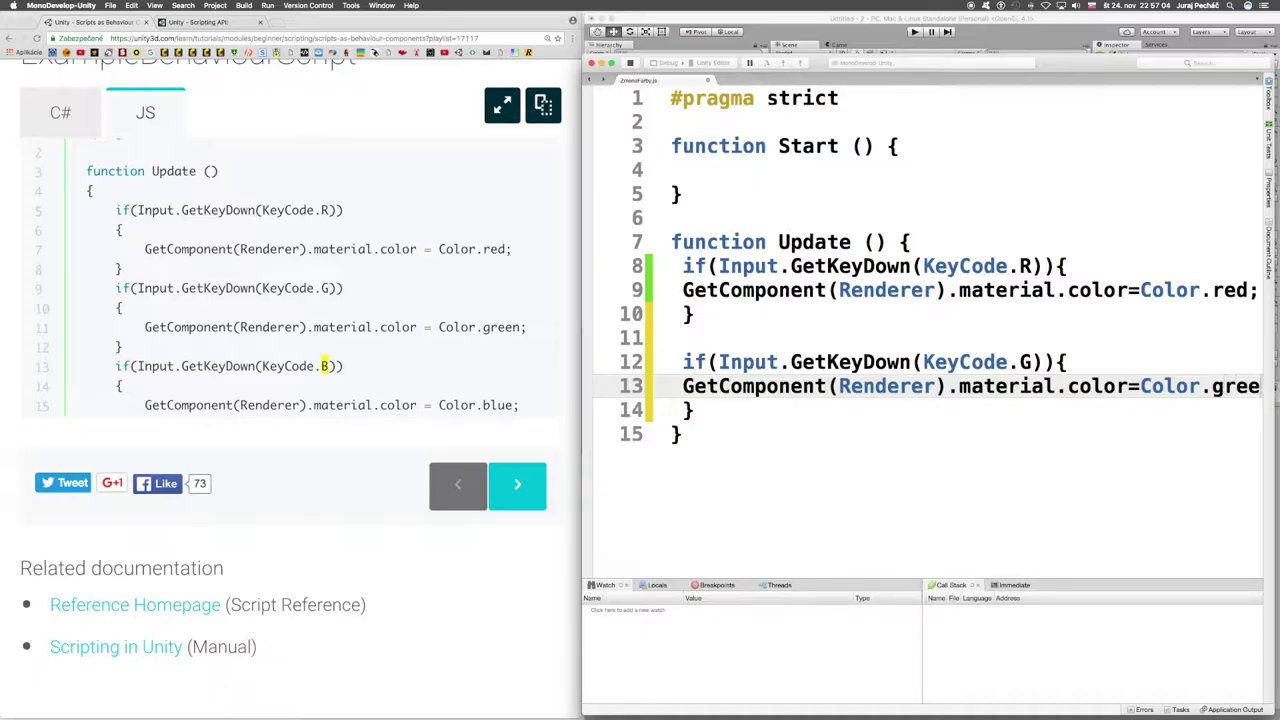
text(n;)
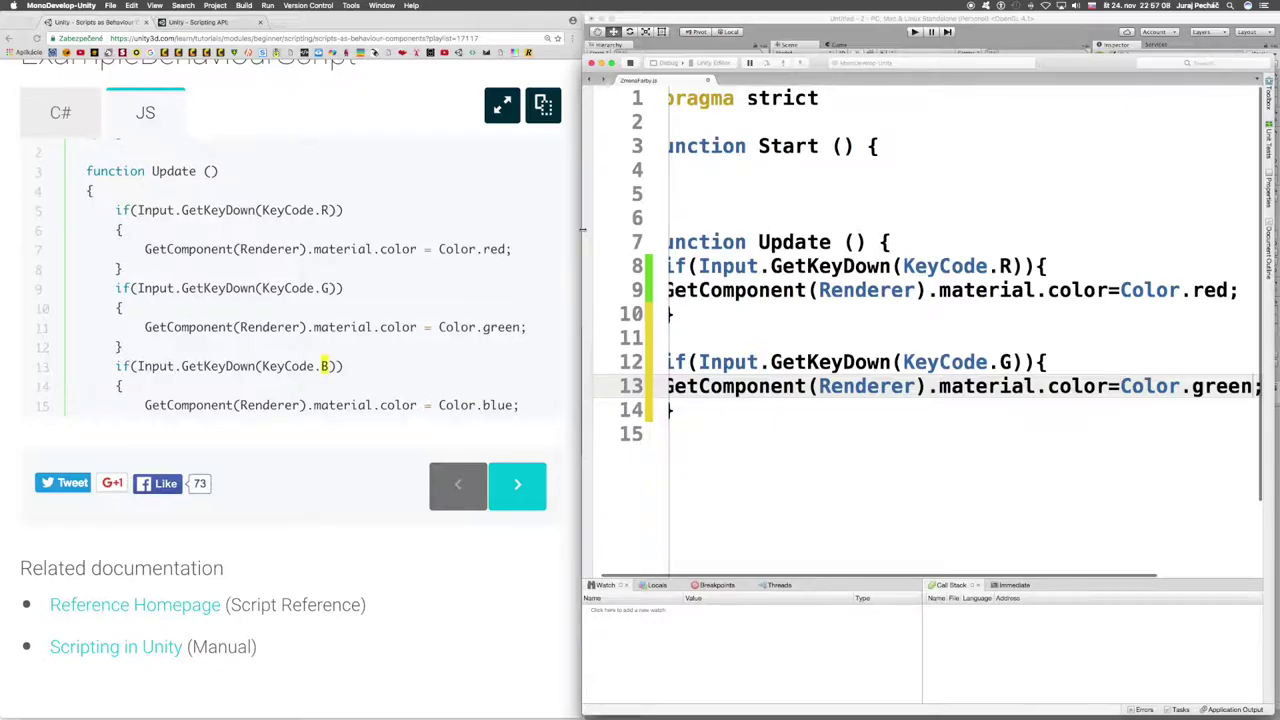
drag(581, 229, 554, 227)
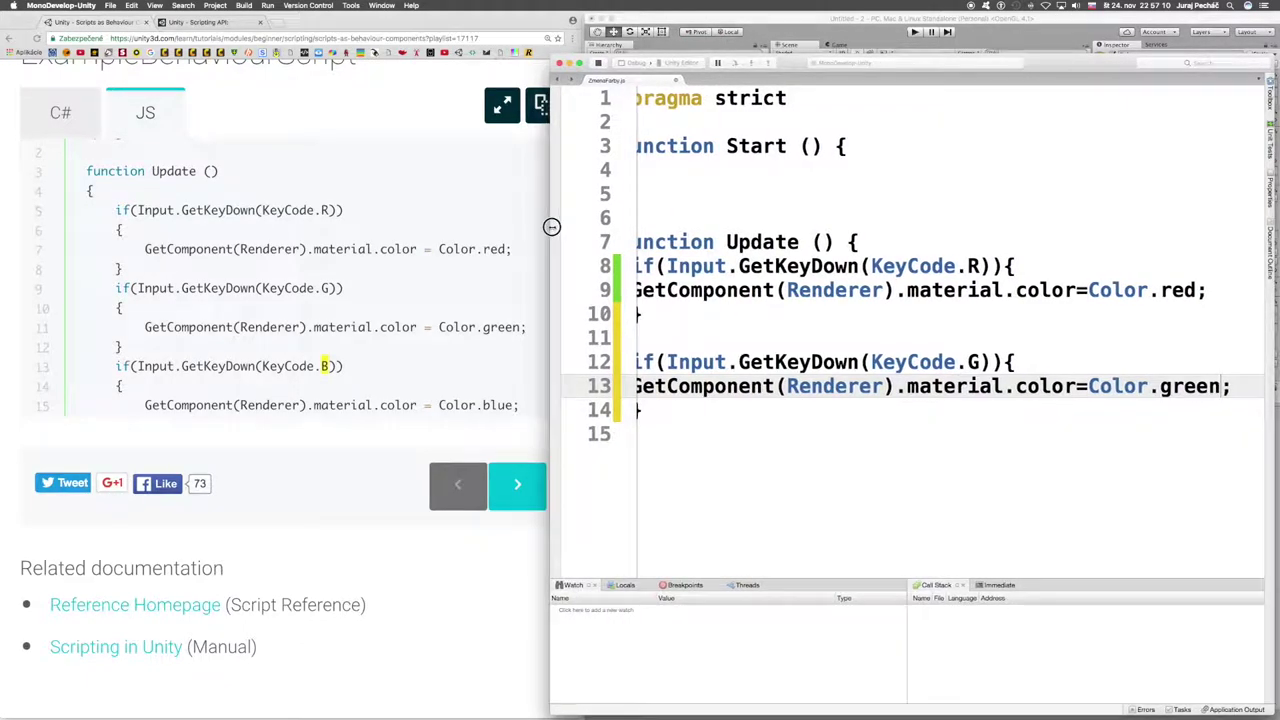
Step: Paste a third copy of the R-key if-block below the G-key block
click(494, 179)
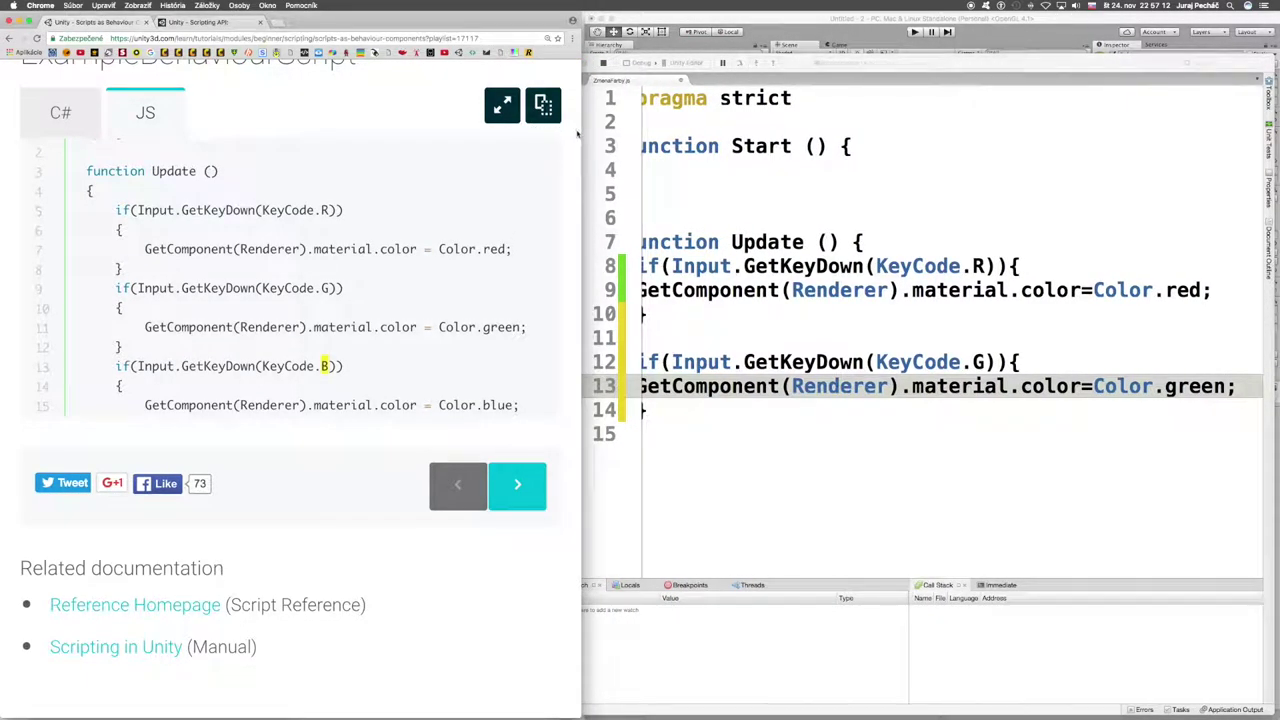
drag(583, 131, 553, 129)
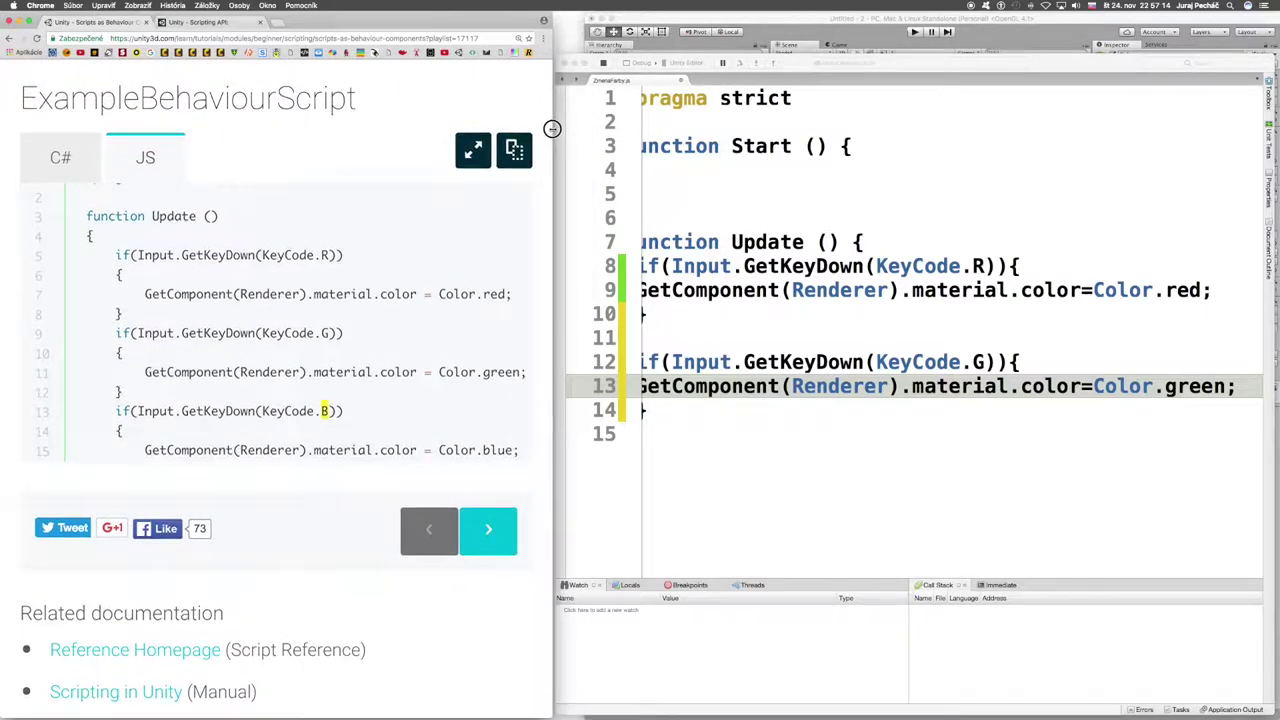
scroll(737, 345, left, 2)
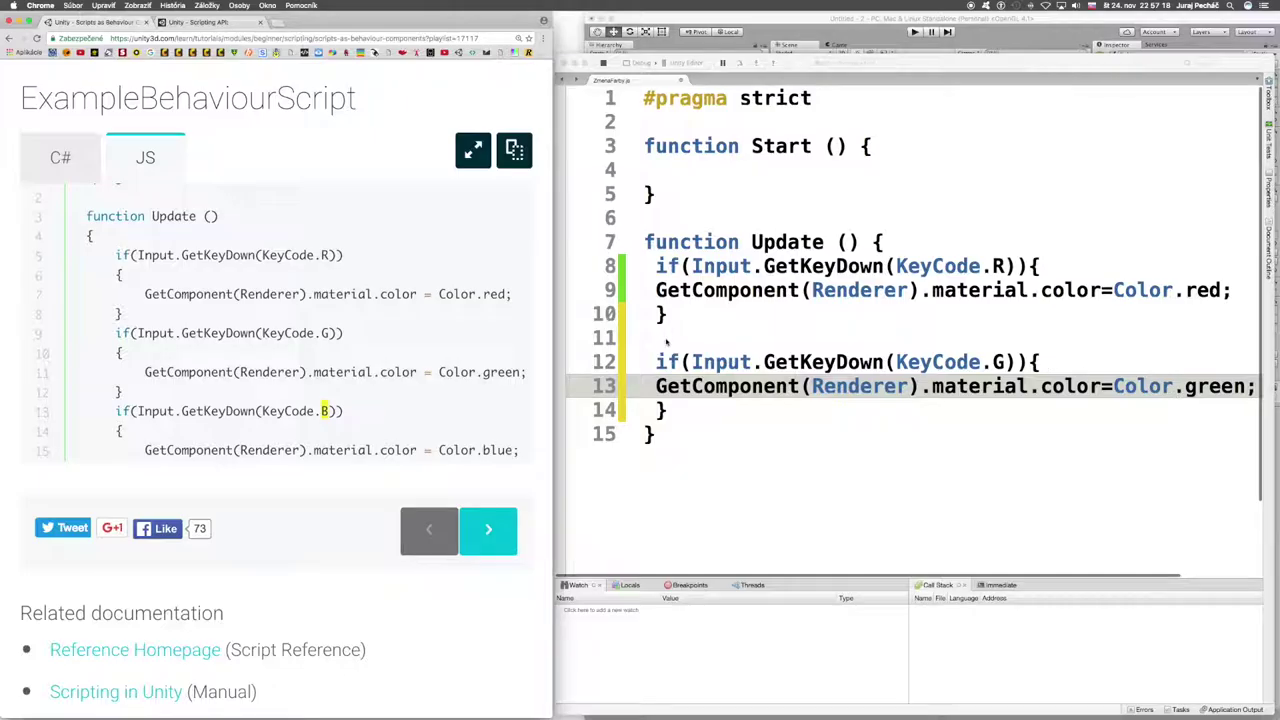
click(670, 410)
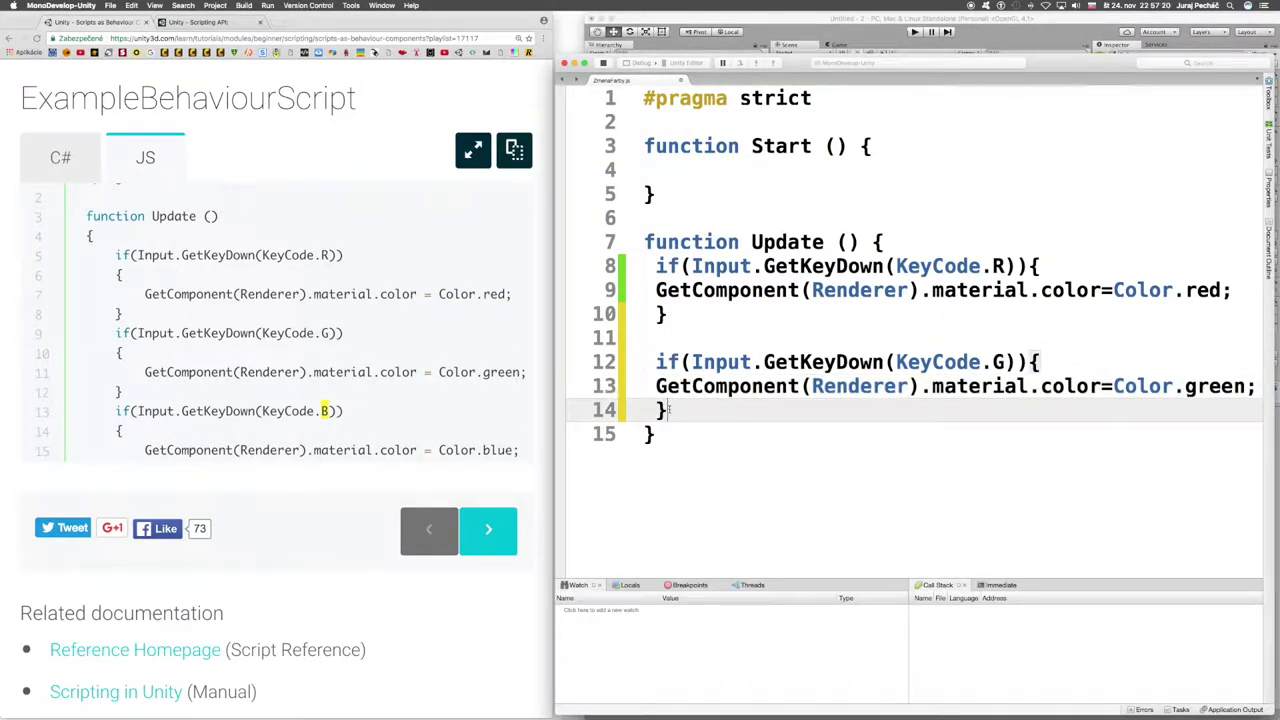
key(Return)
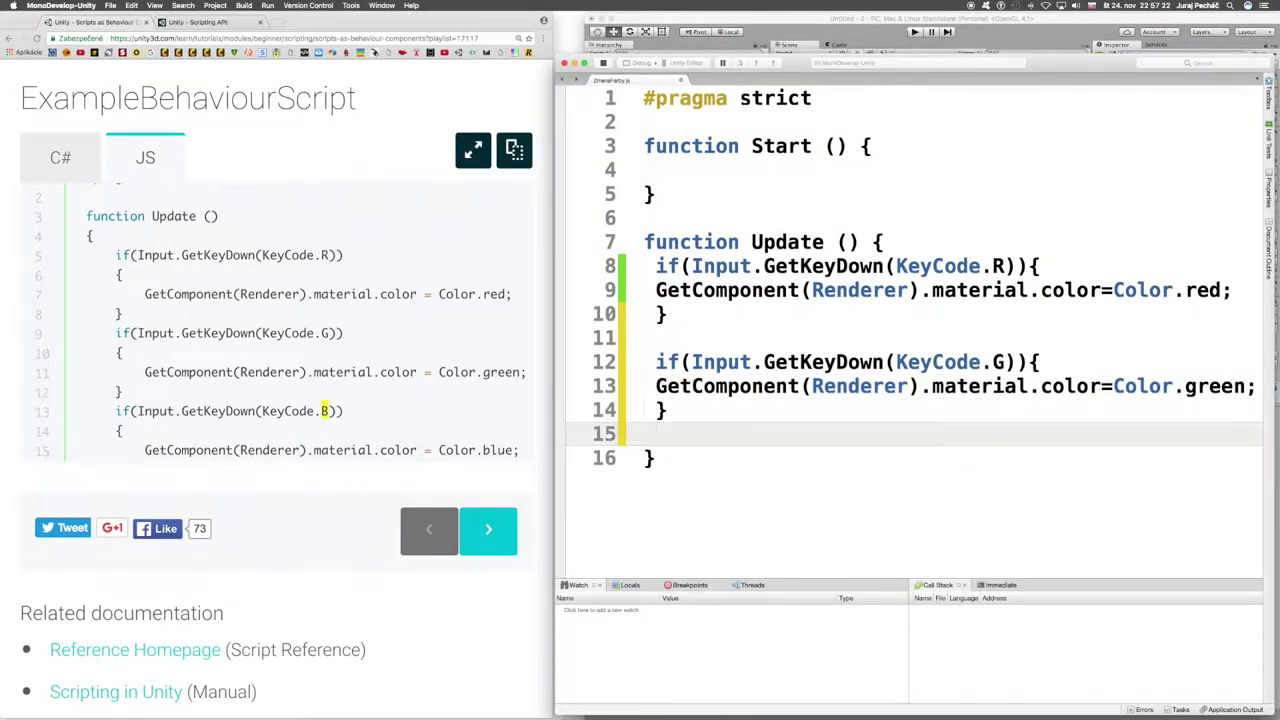
key(Return)
text(if(Input.GetKeyDown(KeyCode.R)){ GetComponent(Renderer).material.color=Color.red; })
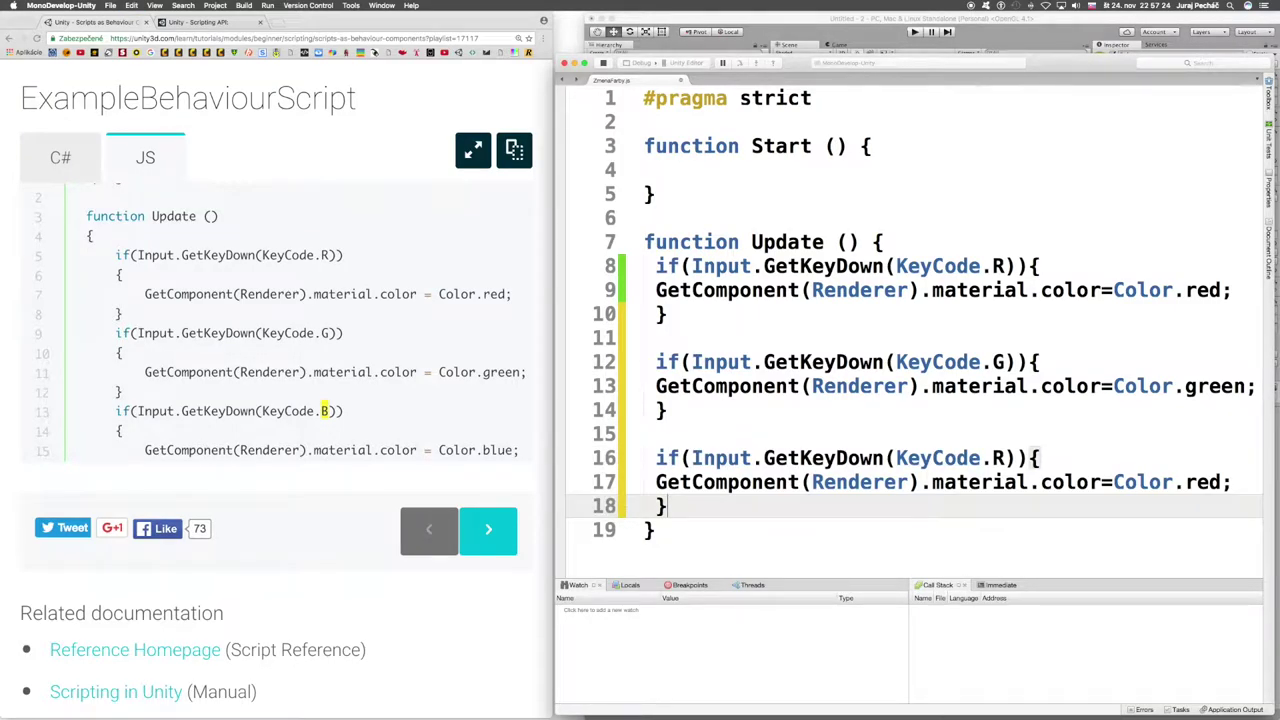
Step: Change the new copy to KeyCode.B and Color.blue, then save the script
click(1004, 458)
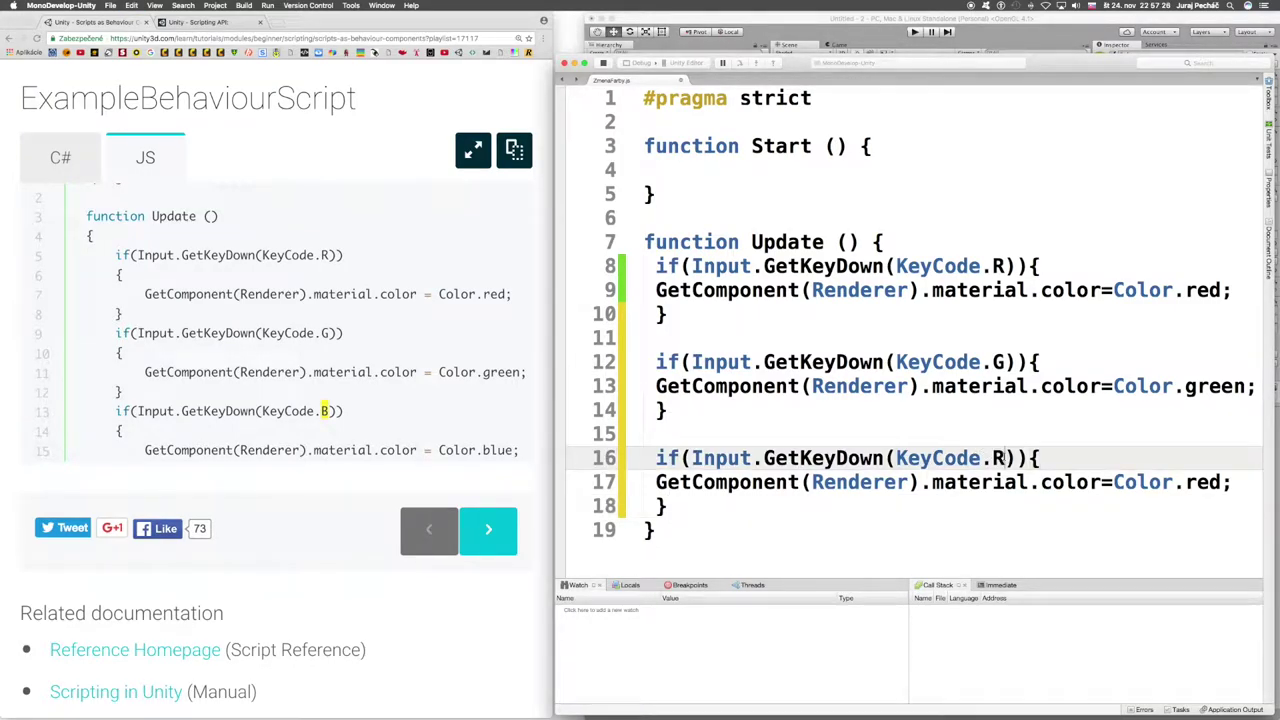
key(BackSpace)
text(B)
drag(1221, 482, 1186, 482)
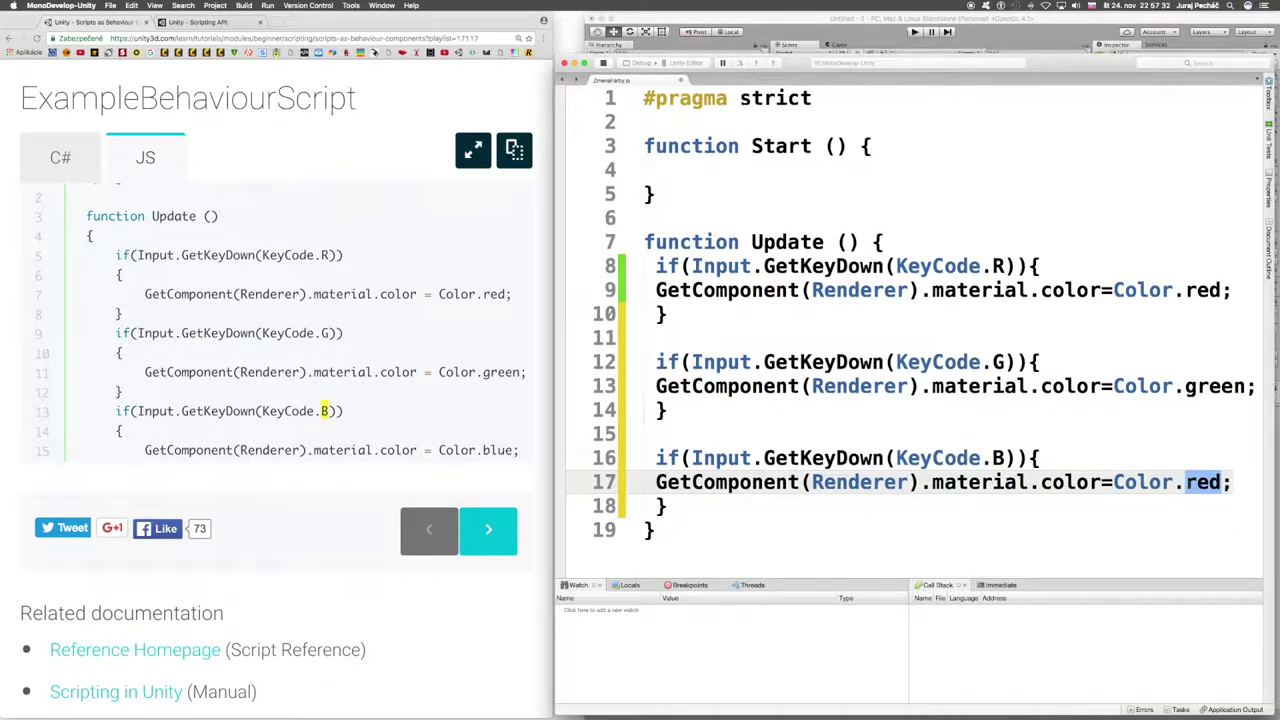
text(blue)
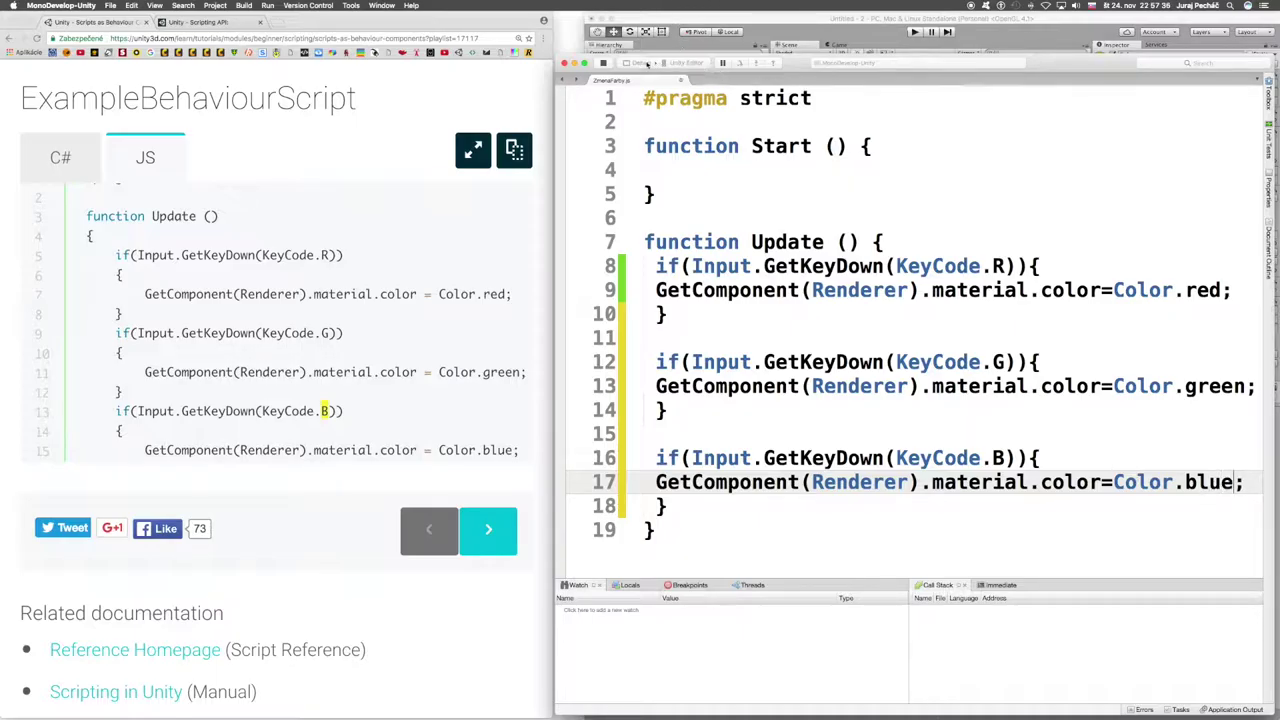
key(super+s)
Step: Play the scene, recolour the cube red, green, then blue with R, G, B, and stop
click(914, 32)
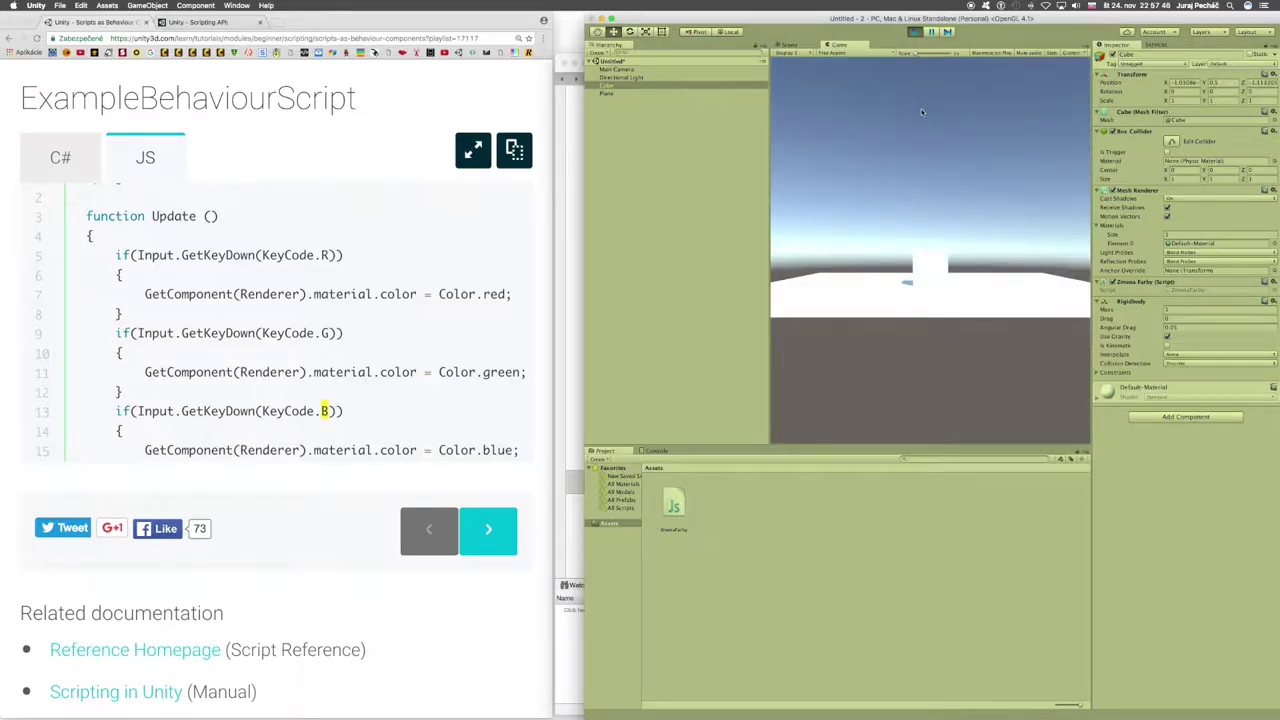
key(r)
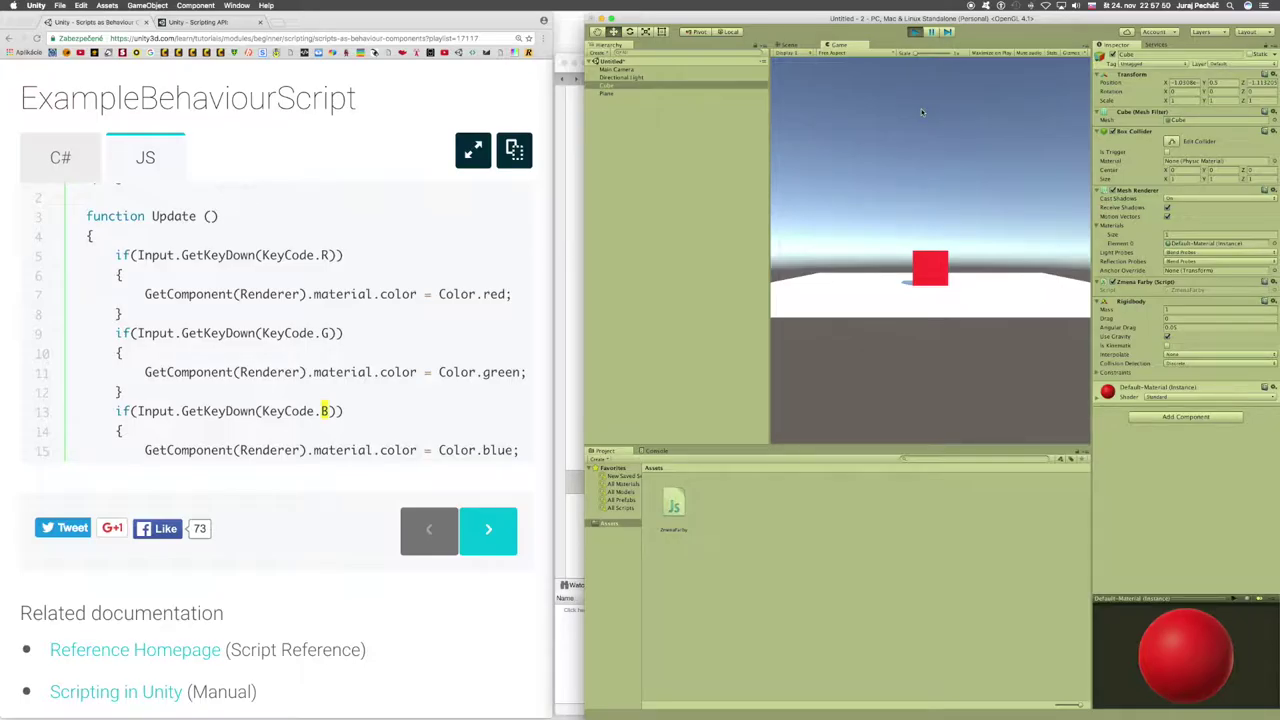
key(g)
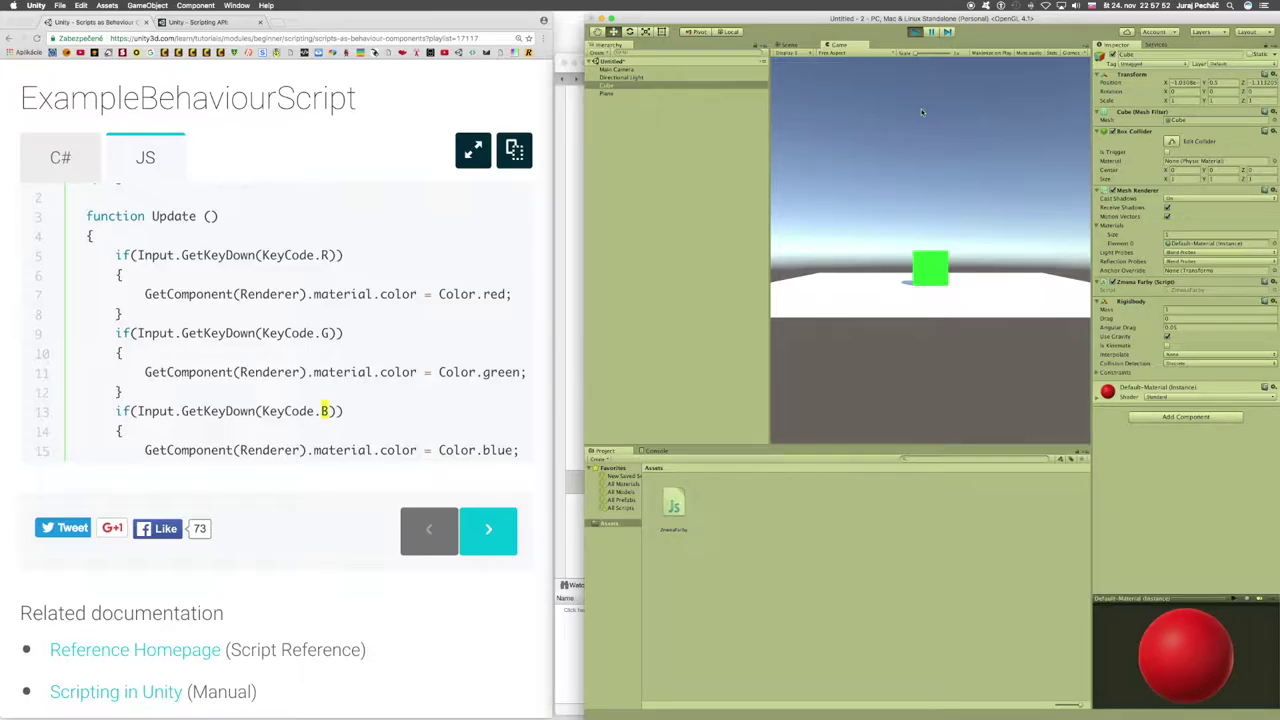
key(b)
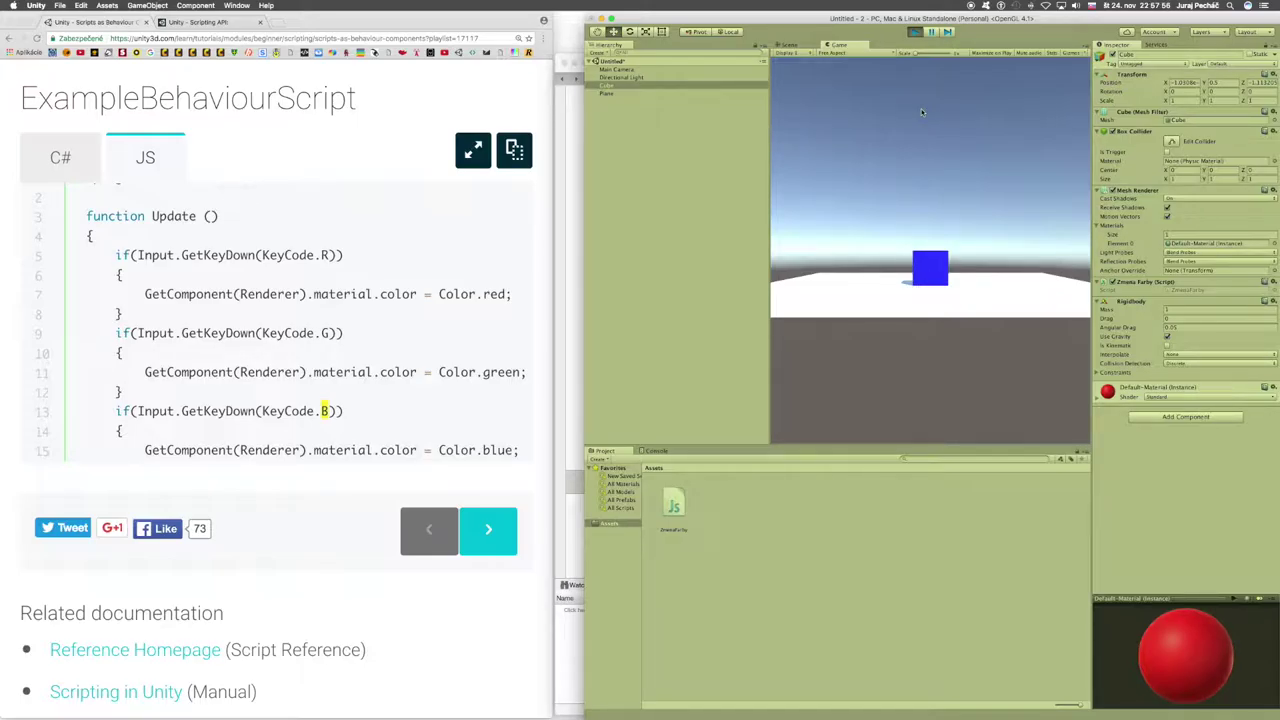
click(913, 32)
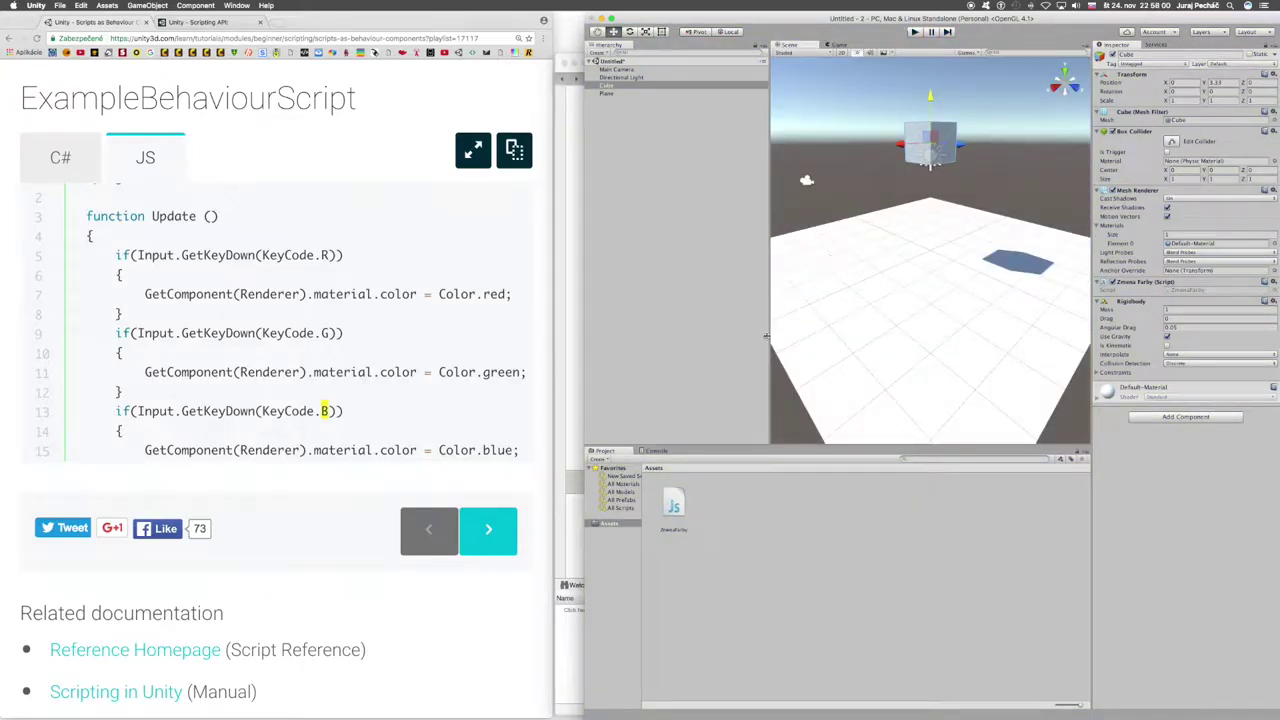
click(578, 544)
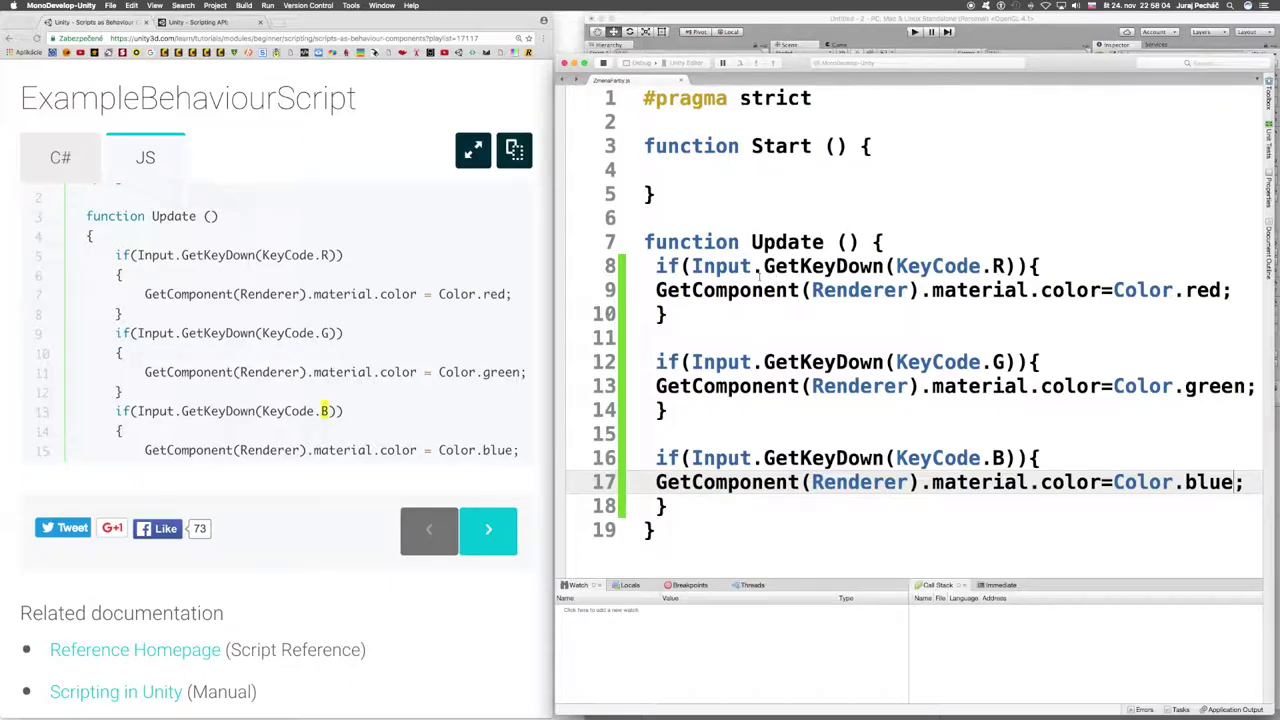
Step: Select GetComponent(Renderer) on line 9 and bring up the Scripting API results for 'Input'
drag(657, 290, 921, 291)
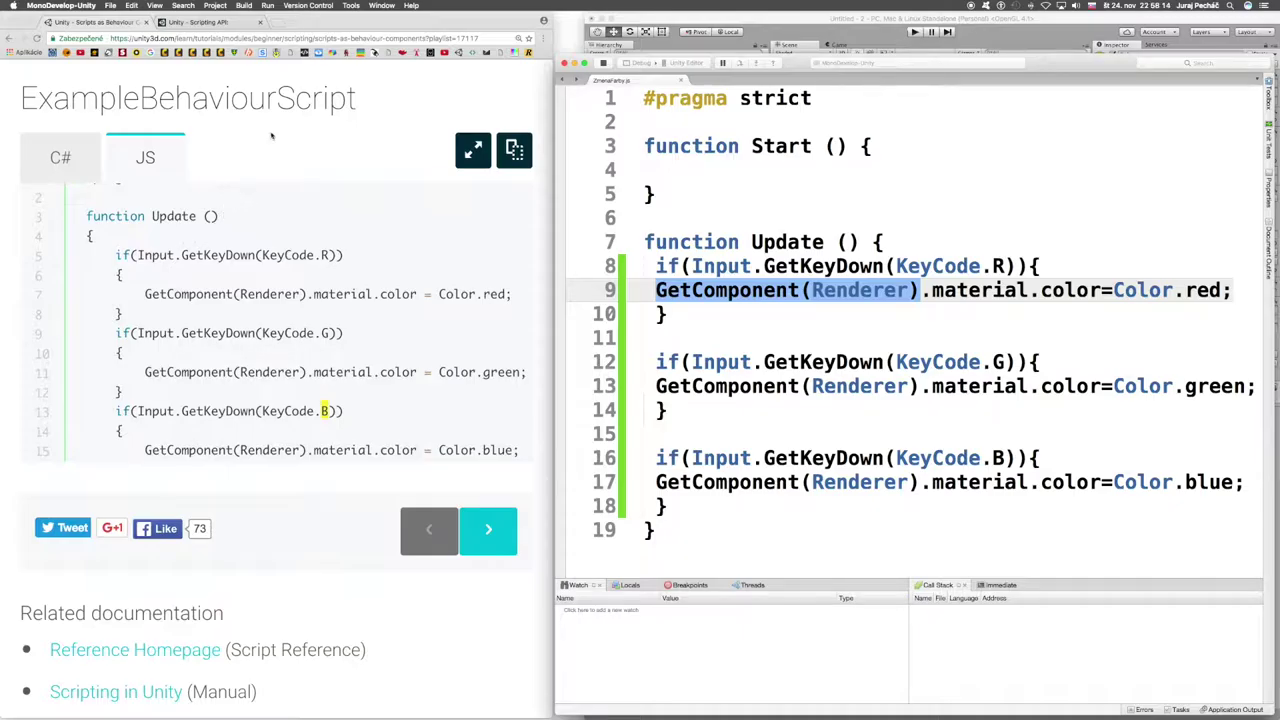
click(218, 24)
scroll(343, 208, up, 5)
scroll(337, 229, up, 5)
scroll(337, 229, up, 5)
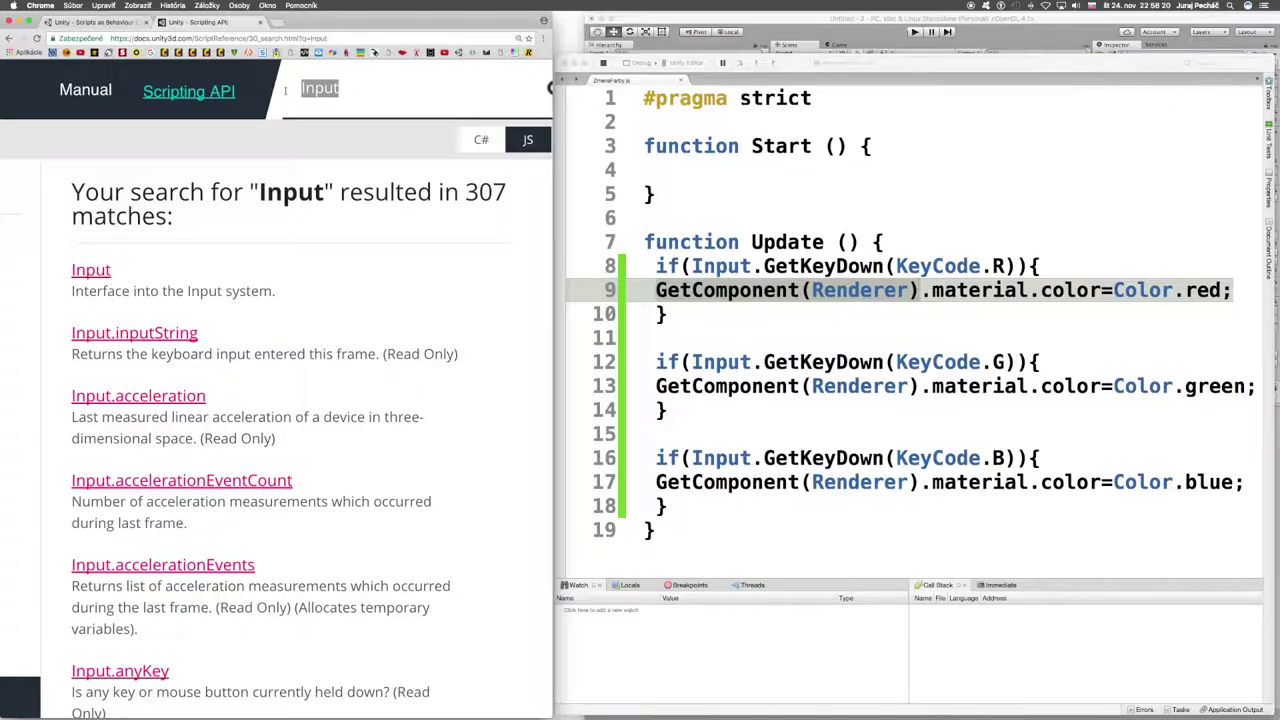
Step: Search the Scripting API for 'component' and open the GameObject reference page
key(BackSpace)
text(compo)
text(nen)
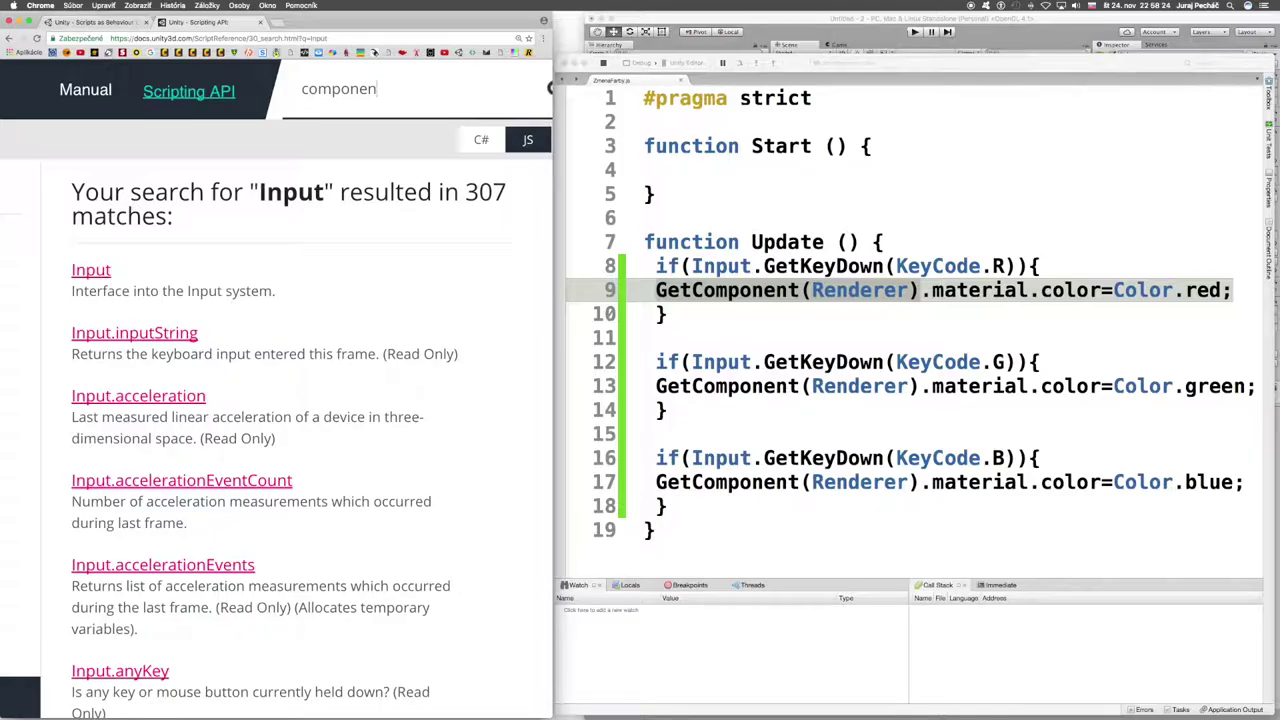
text(t)
key(Return)
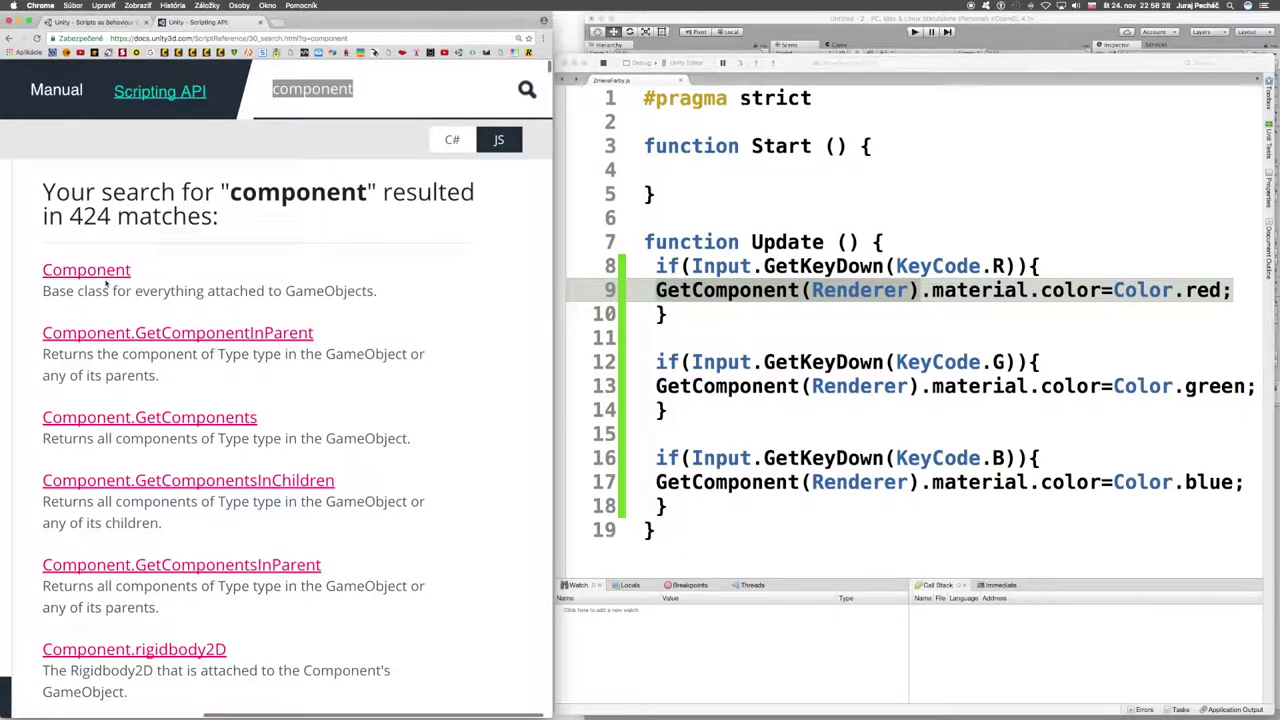
click(97, 274)
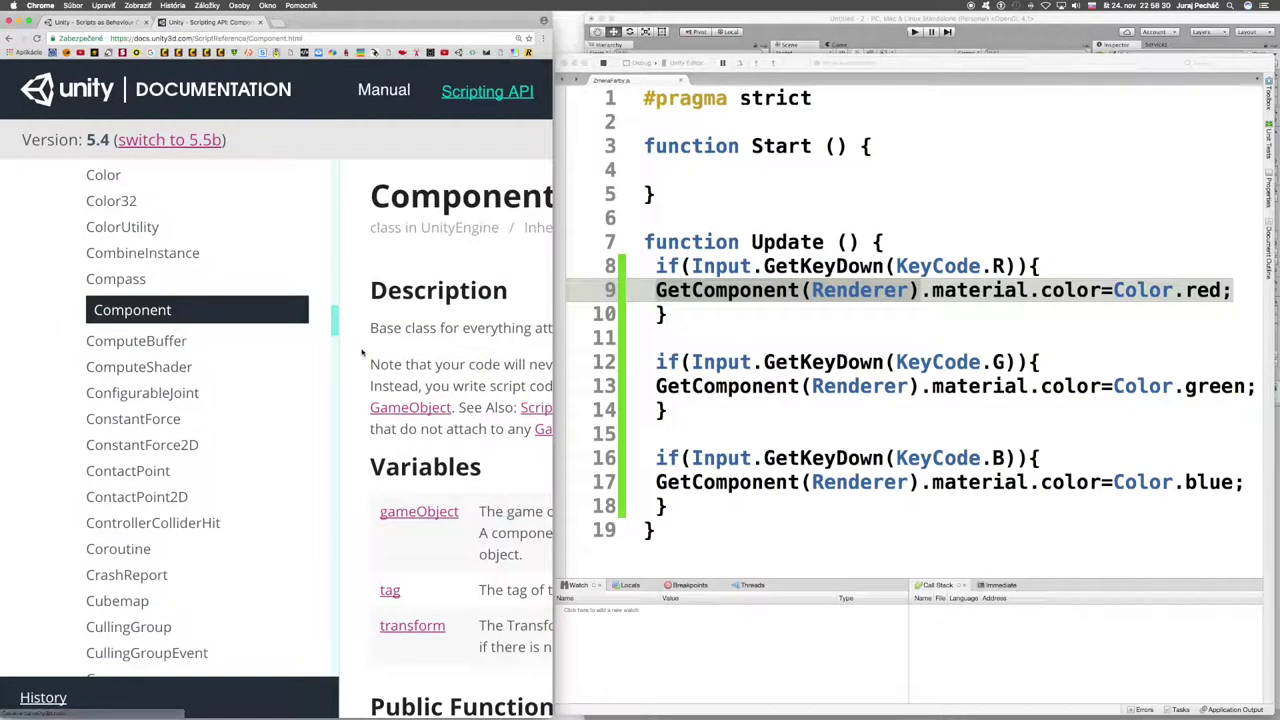
click(110, 274)
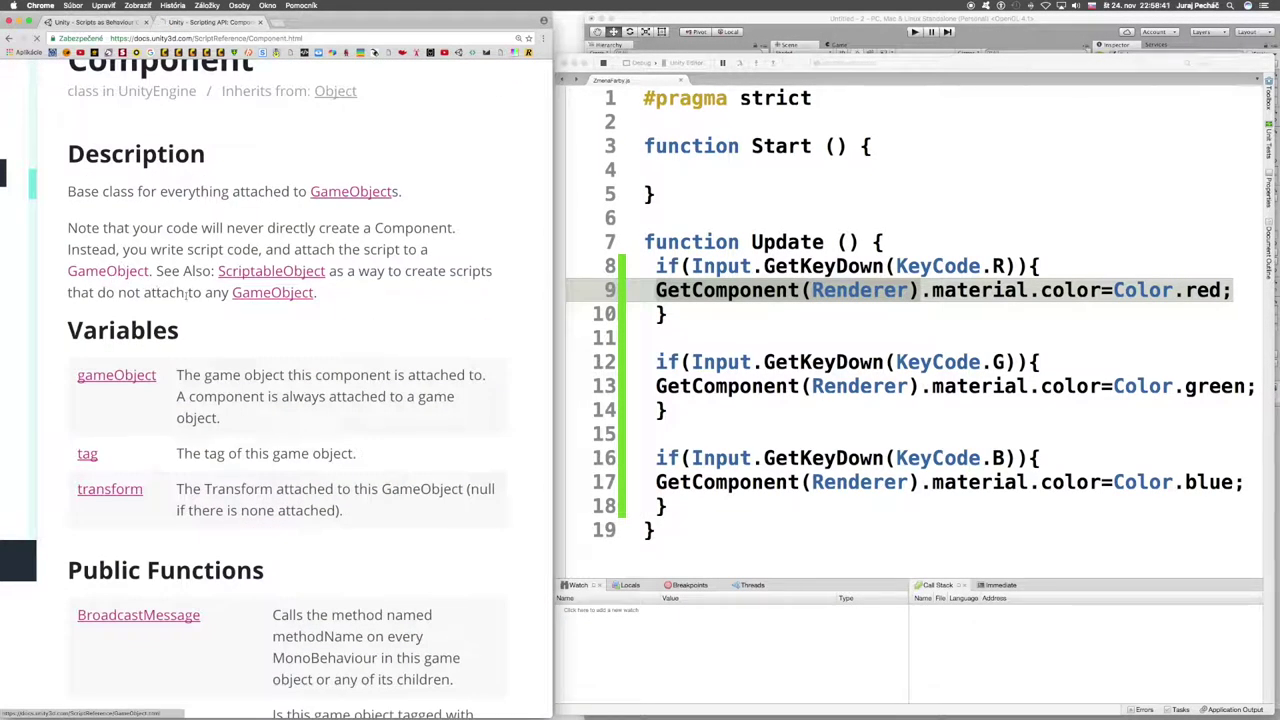
scroll(360, 350, right, 5)
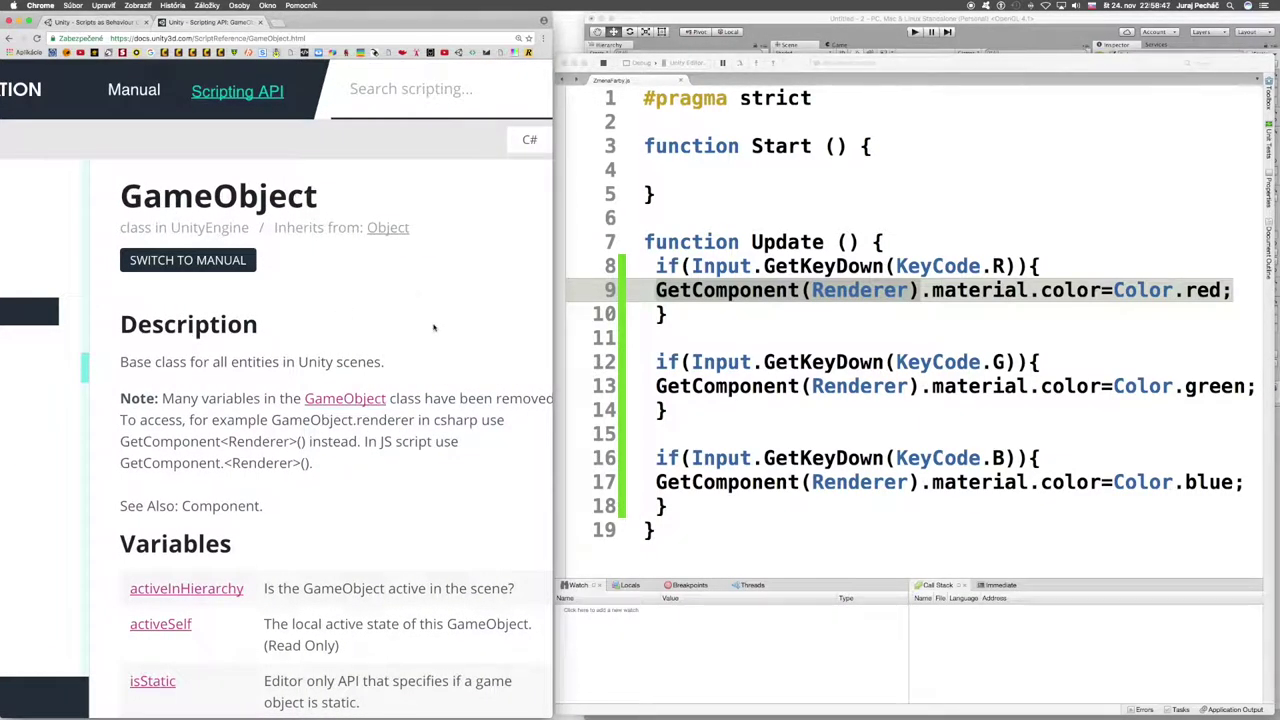
scroll(434, 330, down, 1)
scroll(434, 400, down, 2)
scroll(435, 403, right, 2)
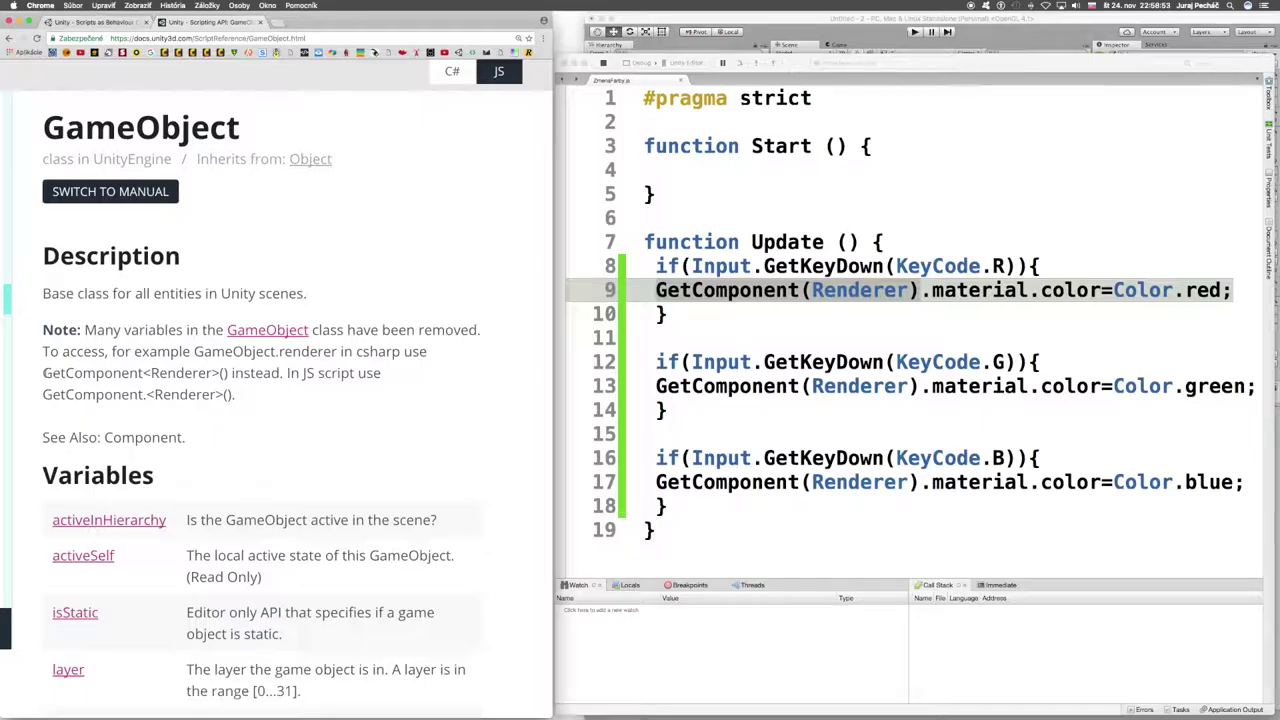
Step: Highlight the JS GetComponent.<Renderer>() example in the page's note
drag(43, 372, 228, 377)
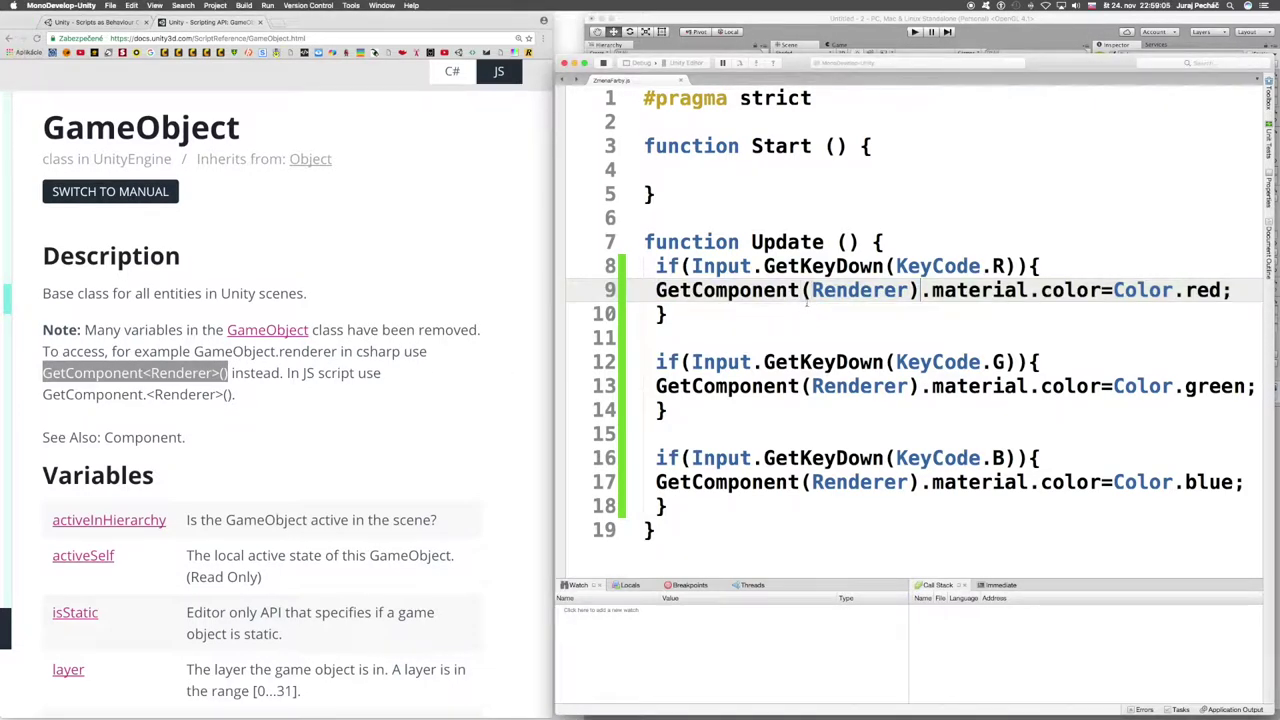
drag(44, 372, 228, 372)
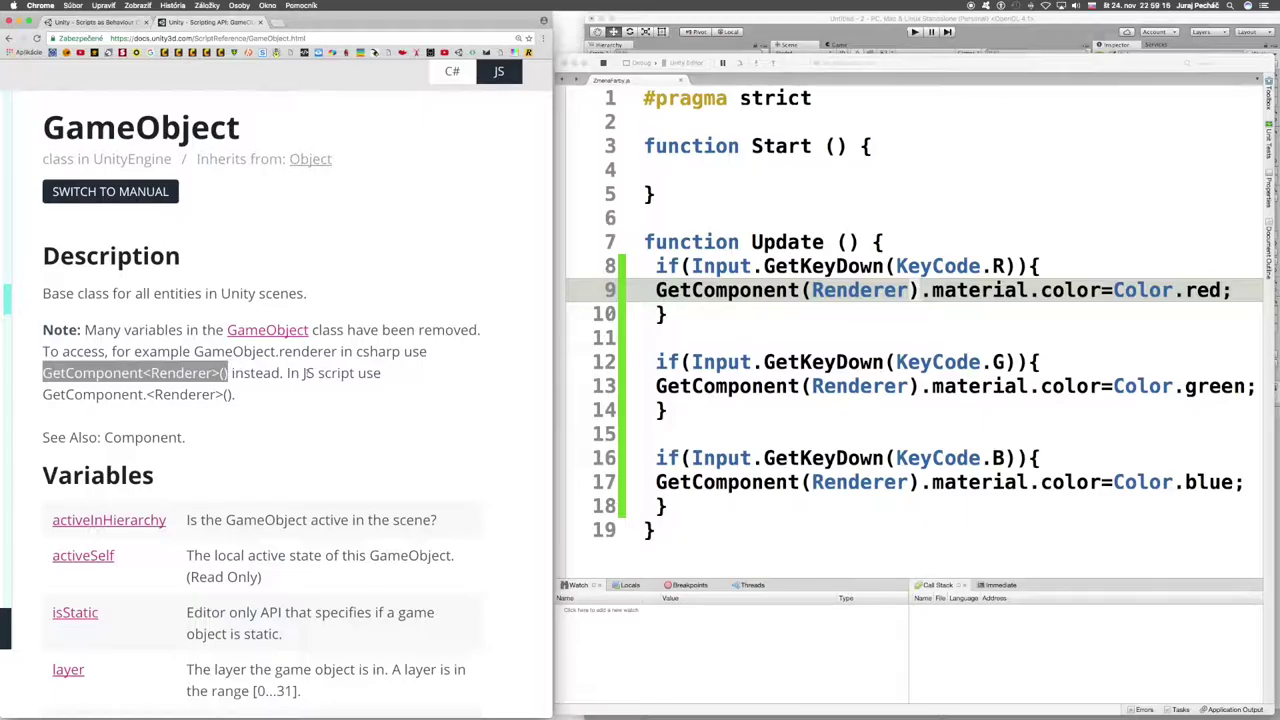
click(309, 372)
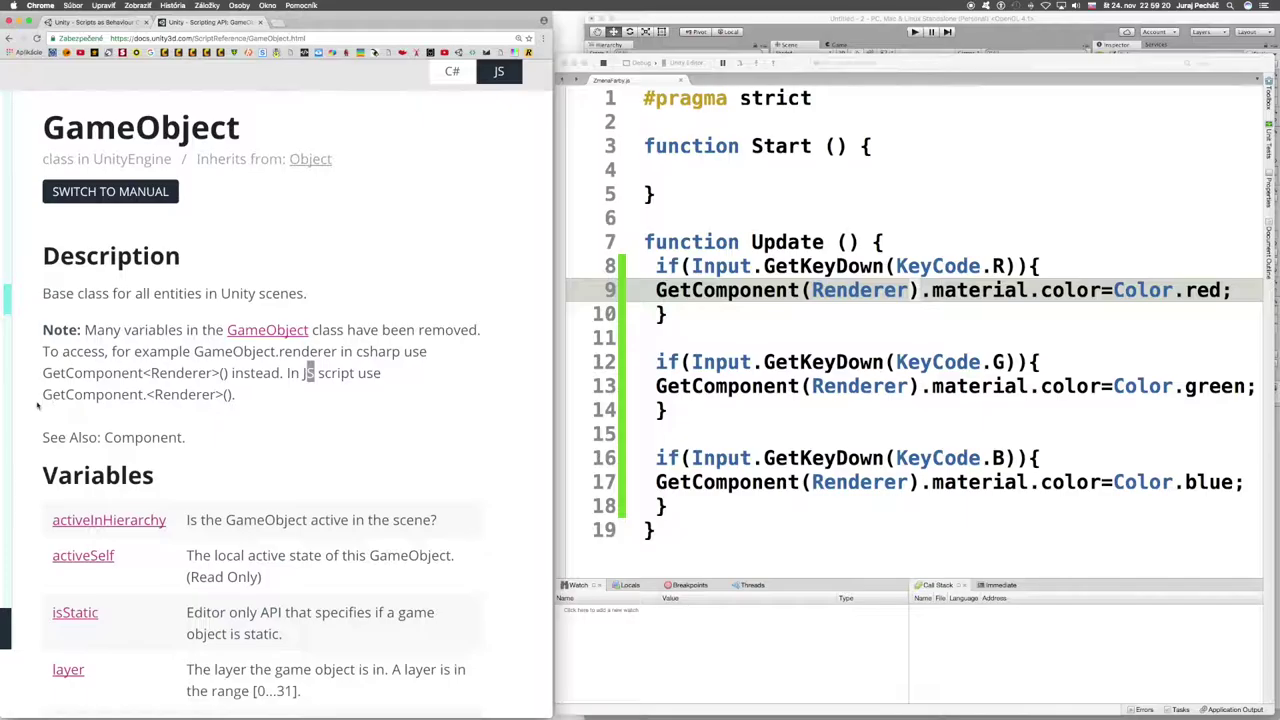
click(145, 395)
drag(43, 394, 233, 395)
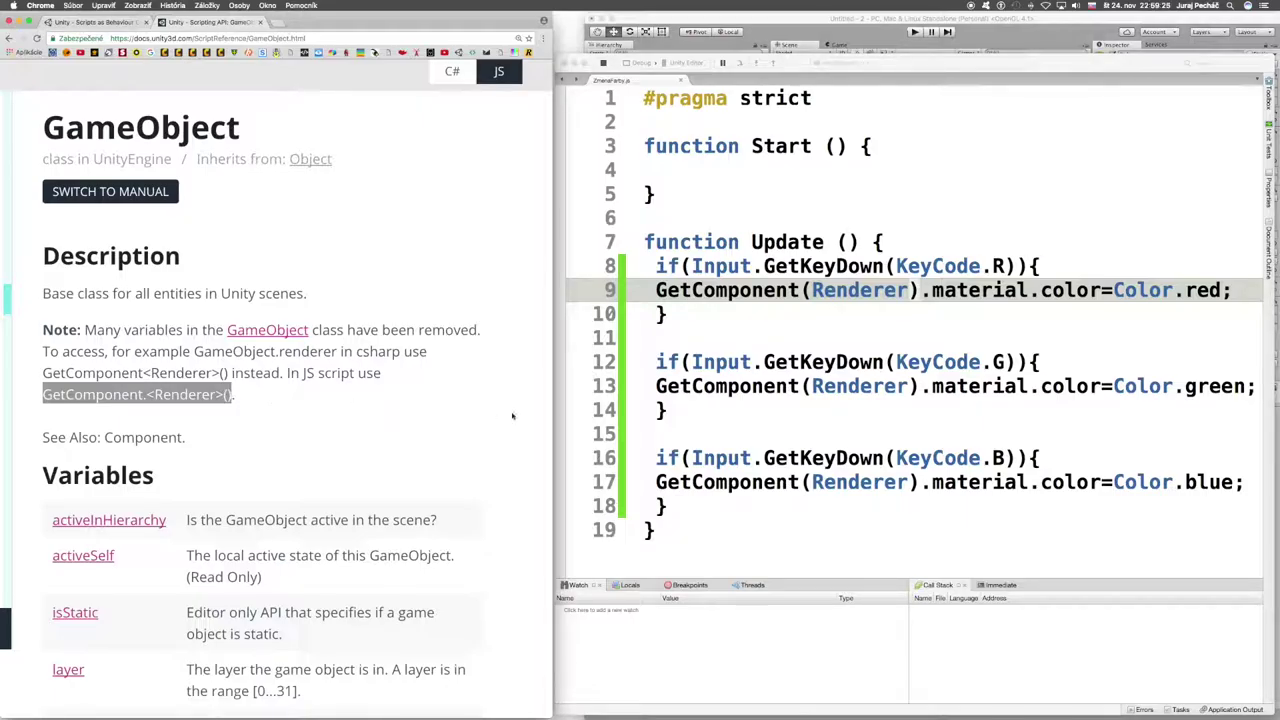
Step: Rewrite line 9 as GetComponent.<Renderer>().material.color=Color.red; and restart debugging
click(804, 289)
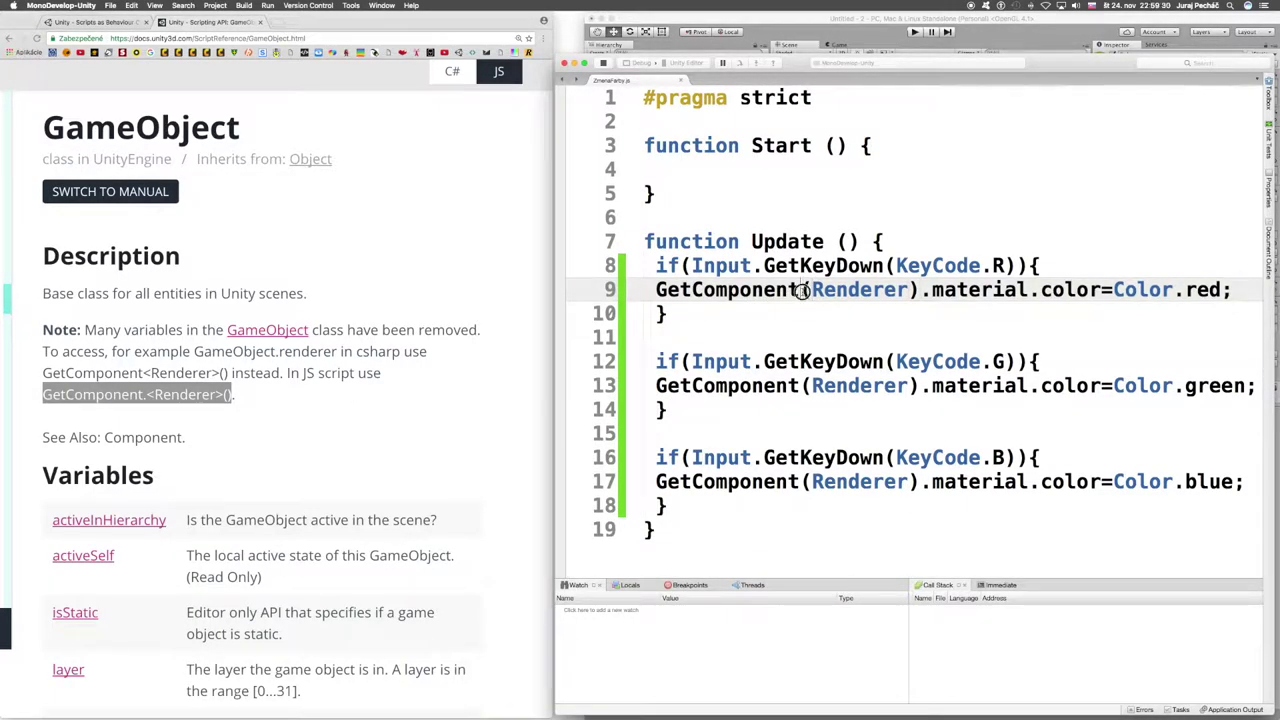
text(.)
key(Right)
key(BackSpace)
text(<)
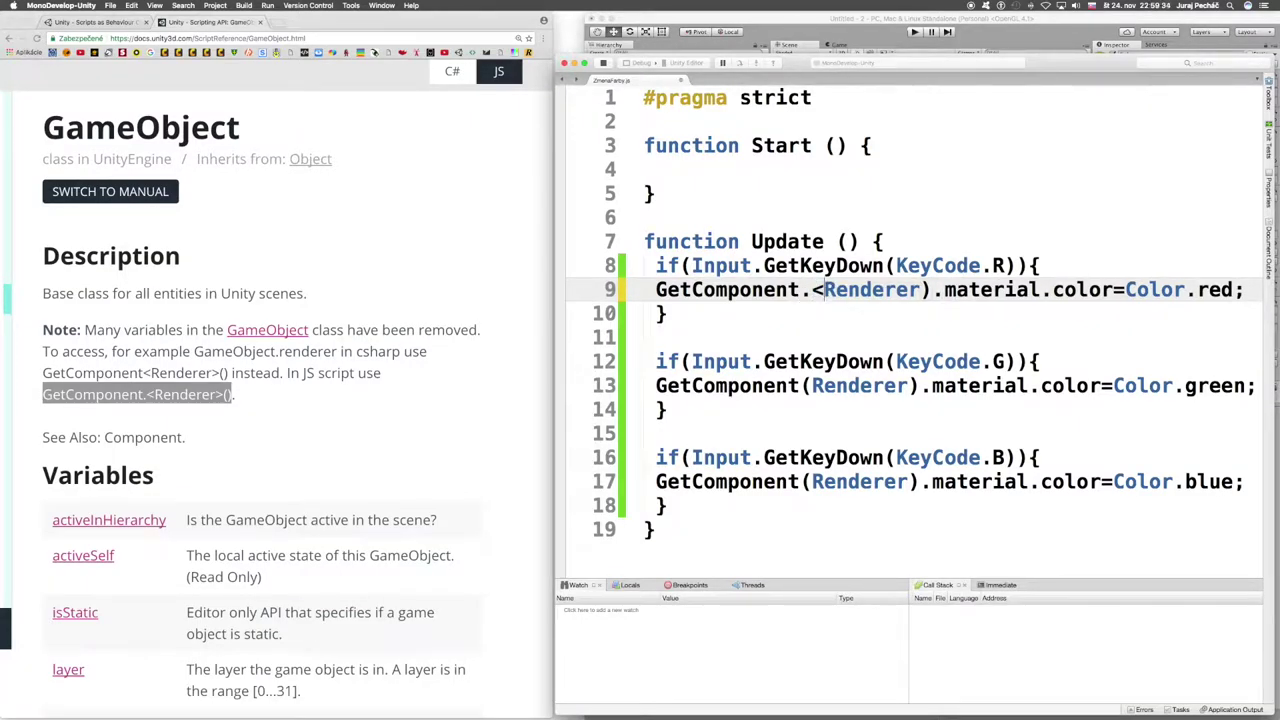
click(930, 289)
key(BackSpace)
text(>)
text(())
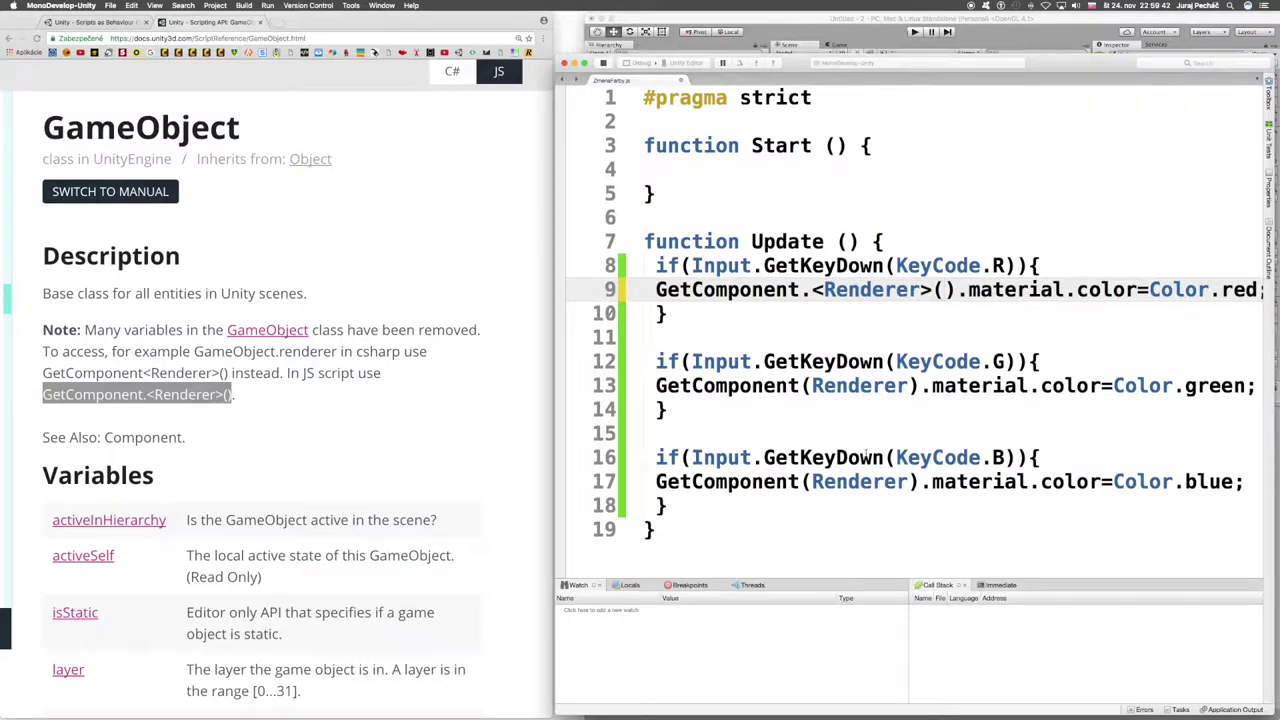
click(603, 63)
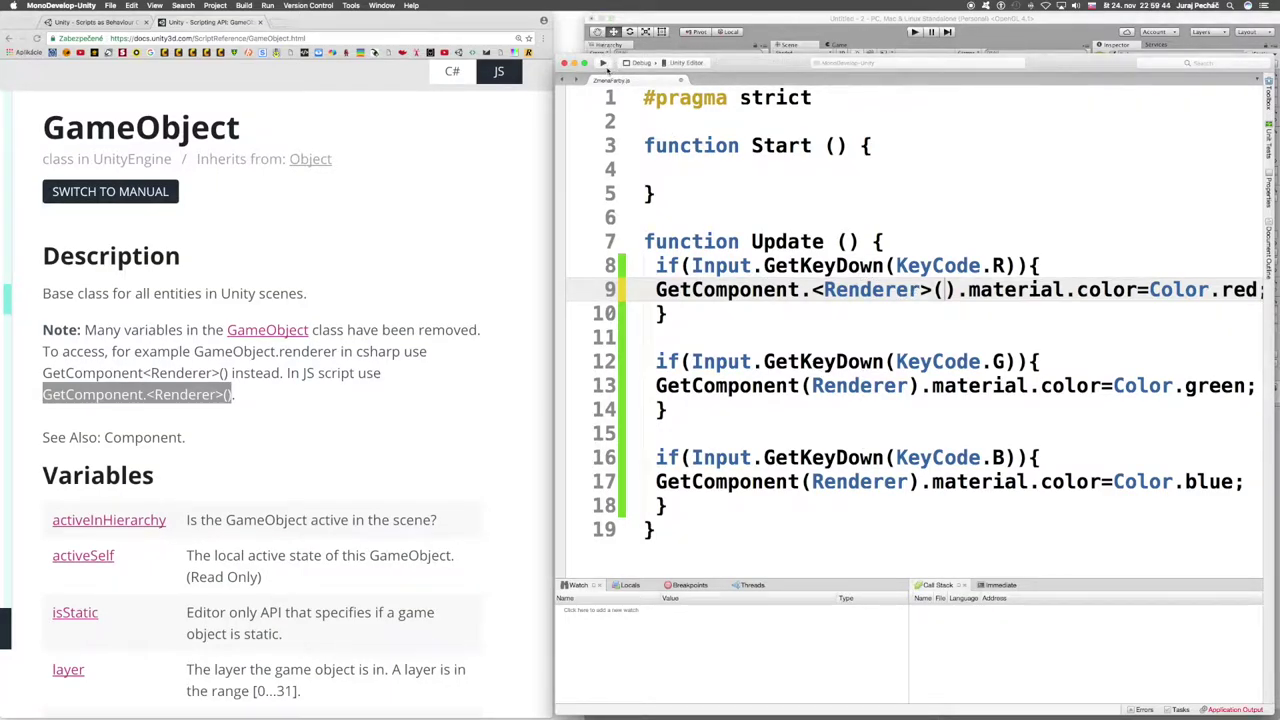
click(603, 63)
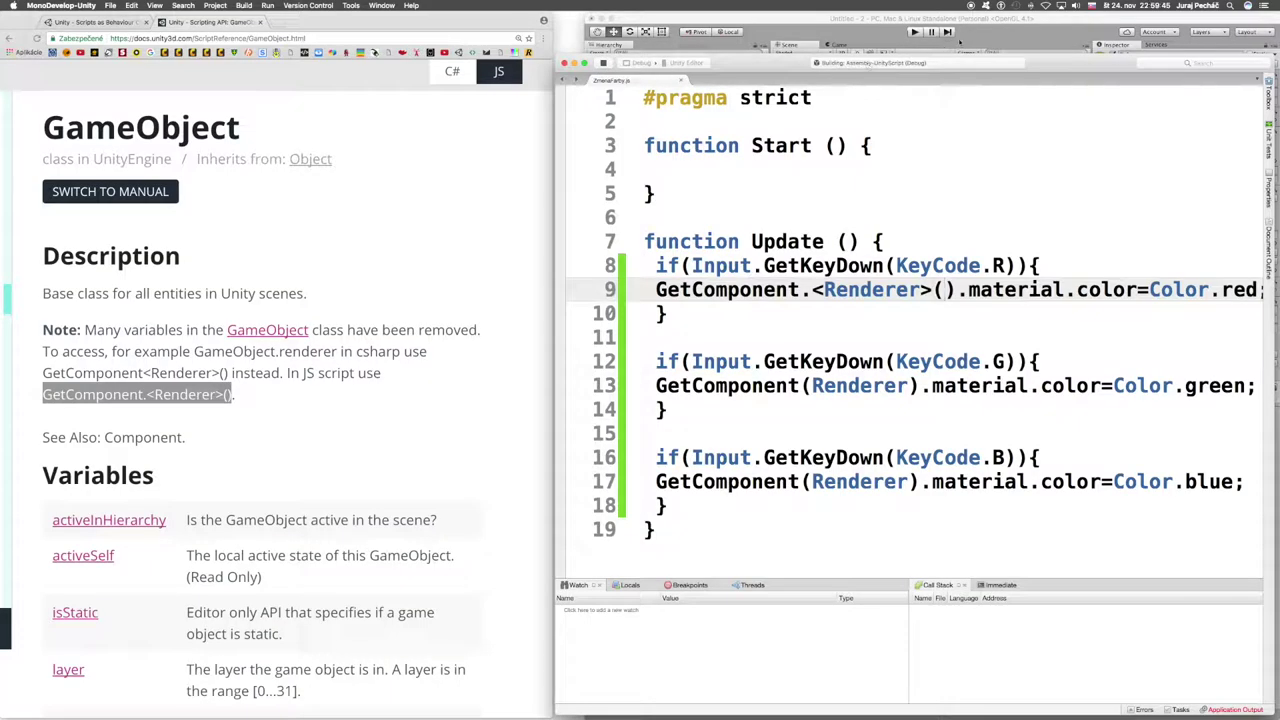
Step: Play the scene and press B to turn the cube blue
click(913, 32)
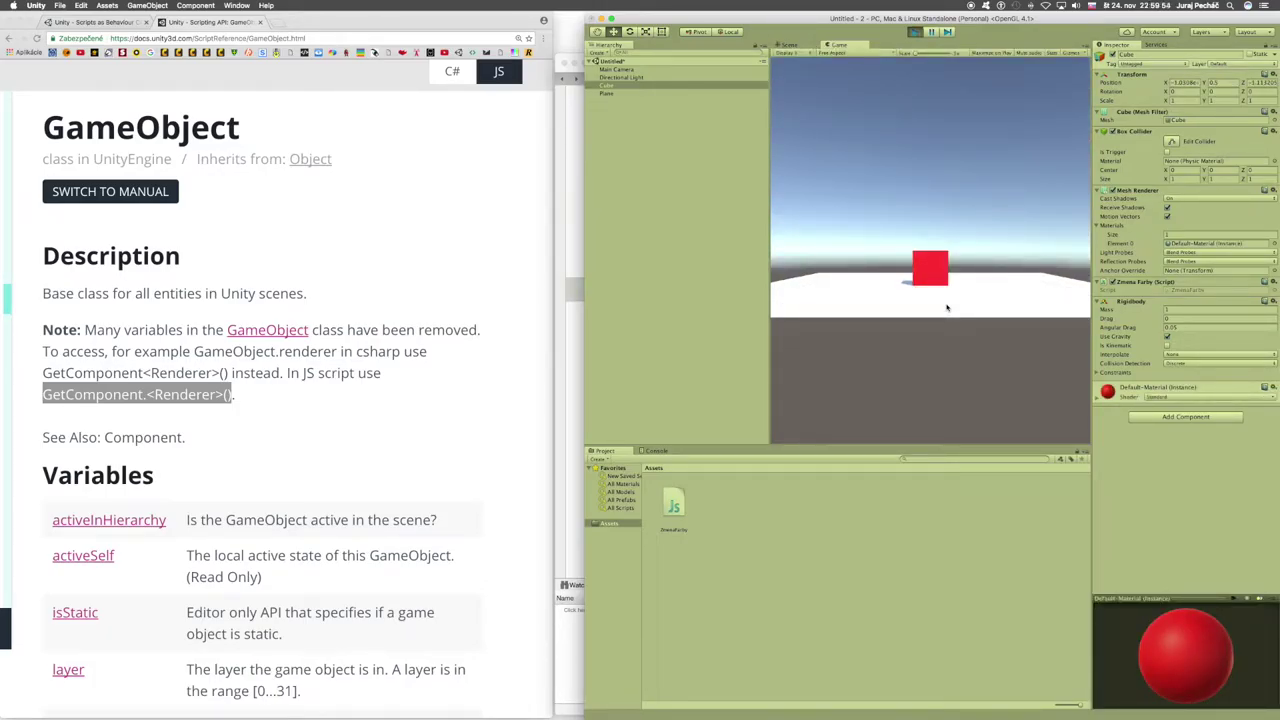
key(b)
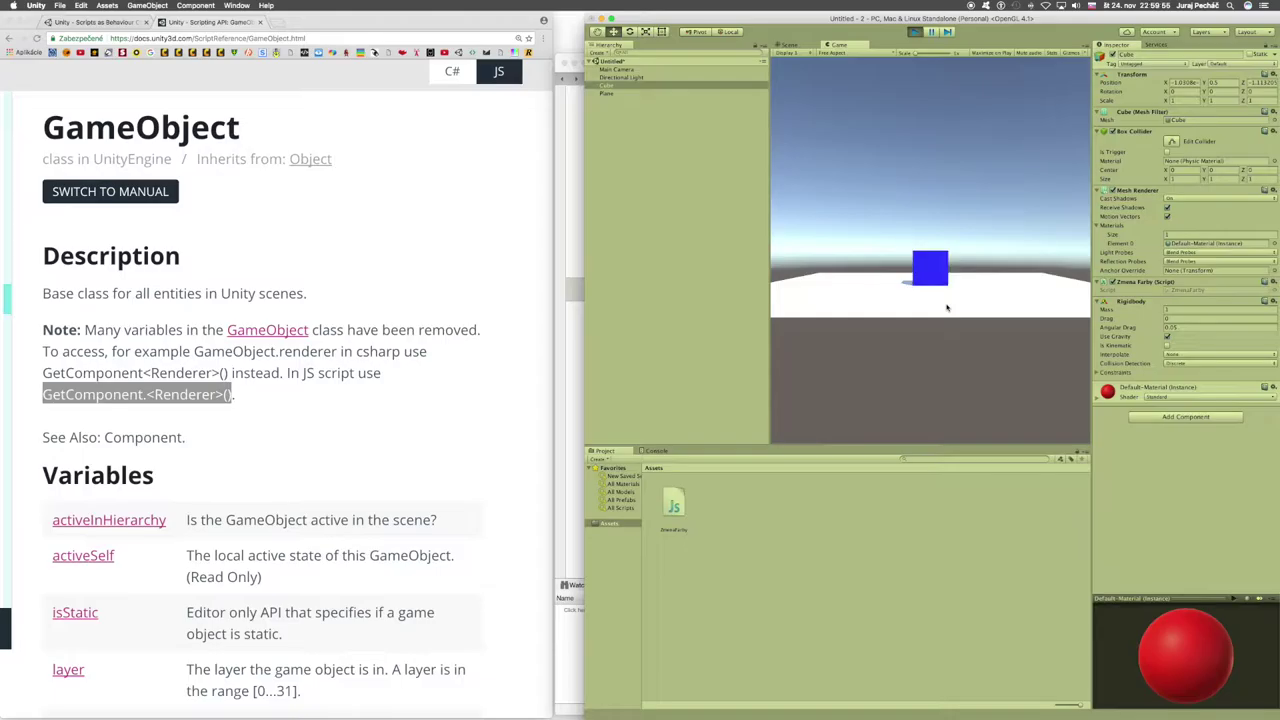